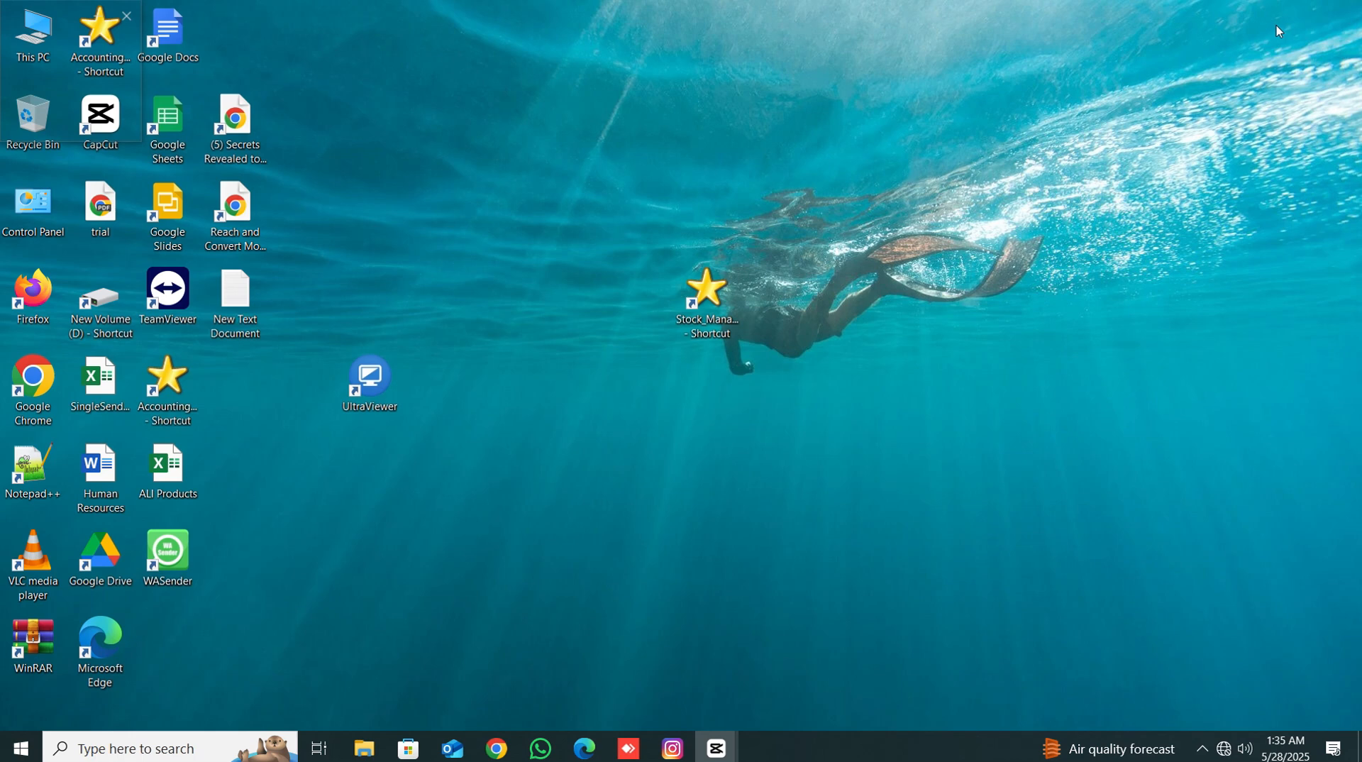
- Launch the accounting software, open Master Information and review the customer accounts list before closing it
left_click(693, 332)
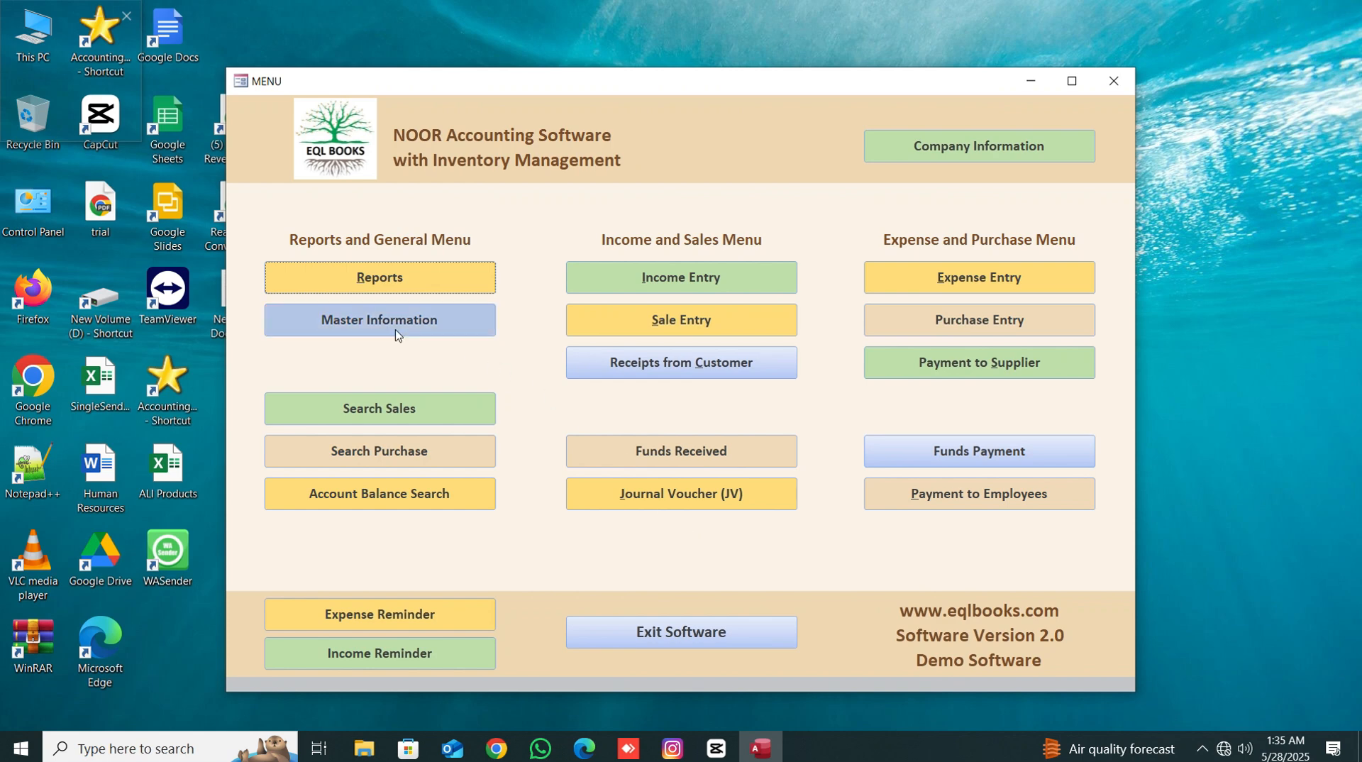
left_click(468, 320)
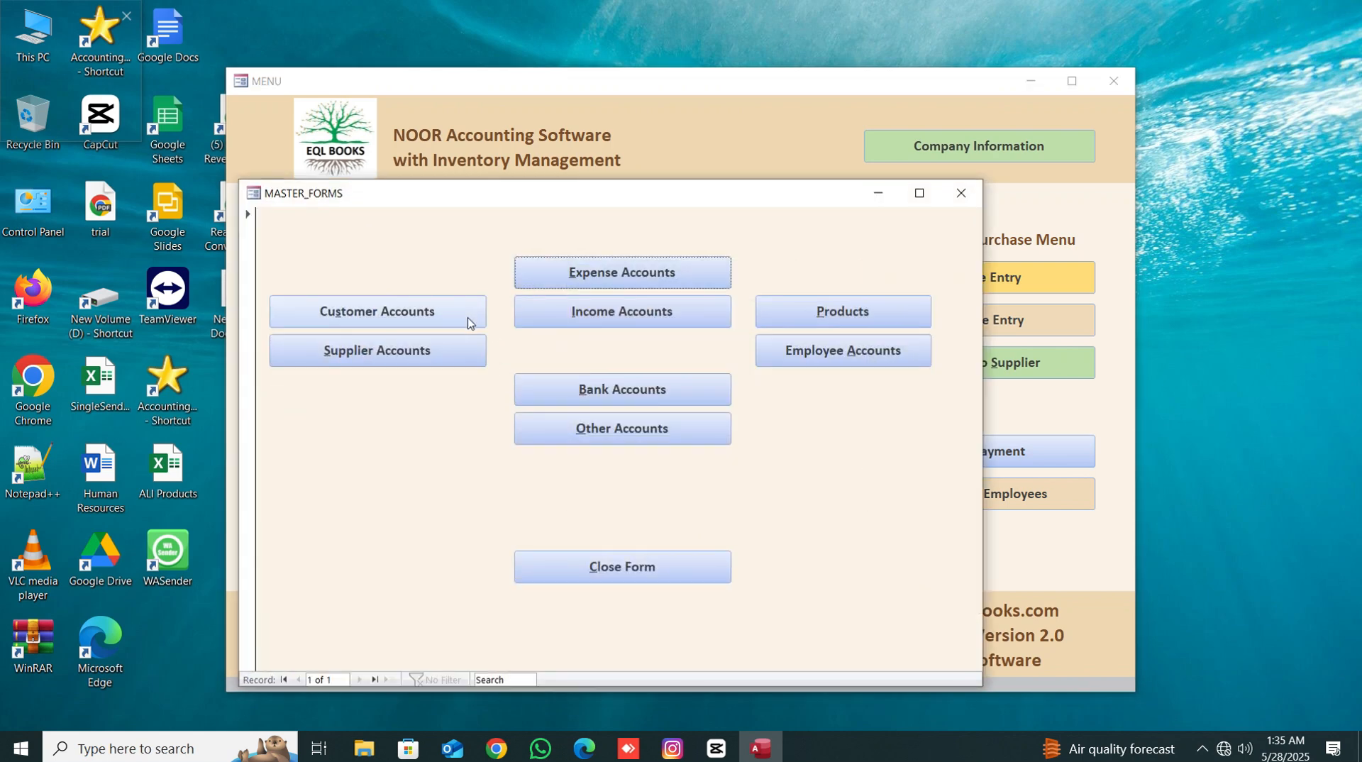
left_click(467, 322)
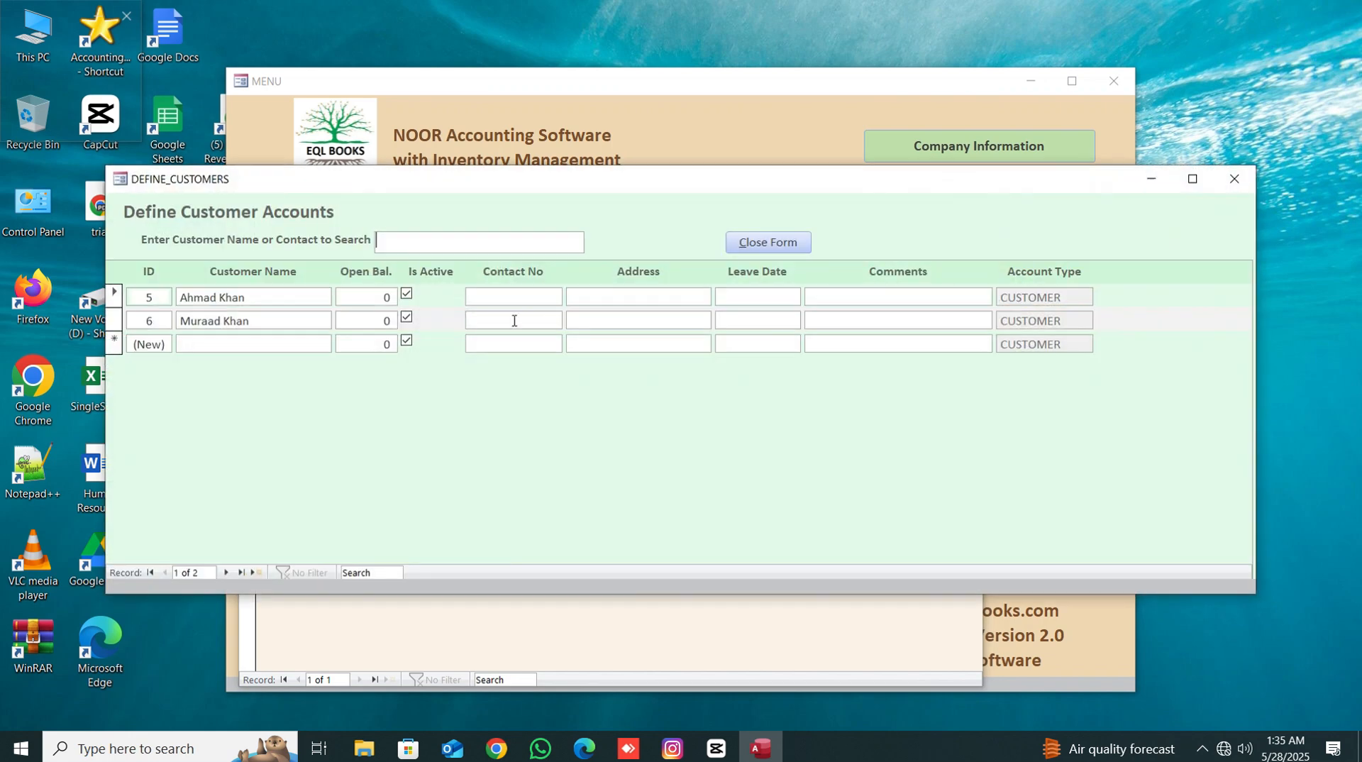
left_click(793, 246)
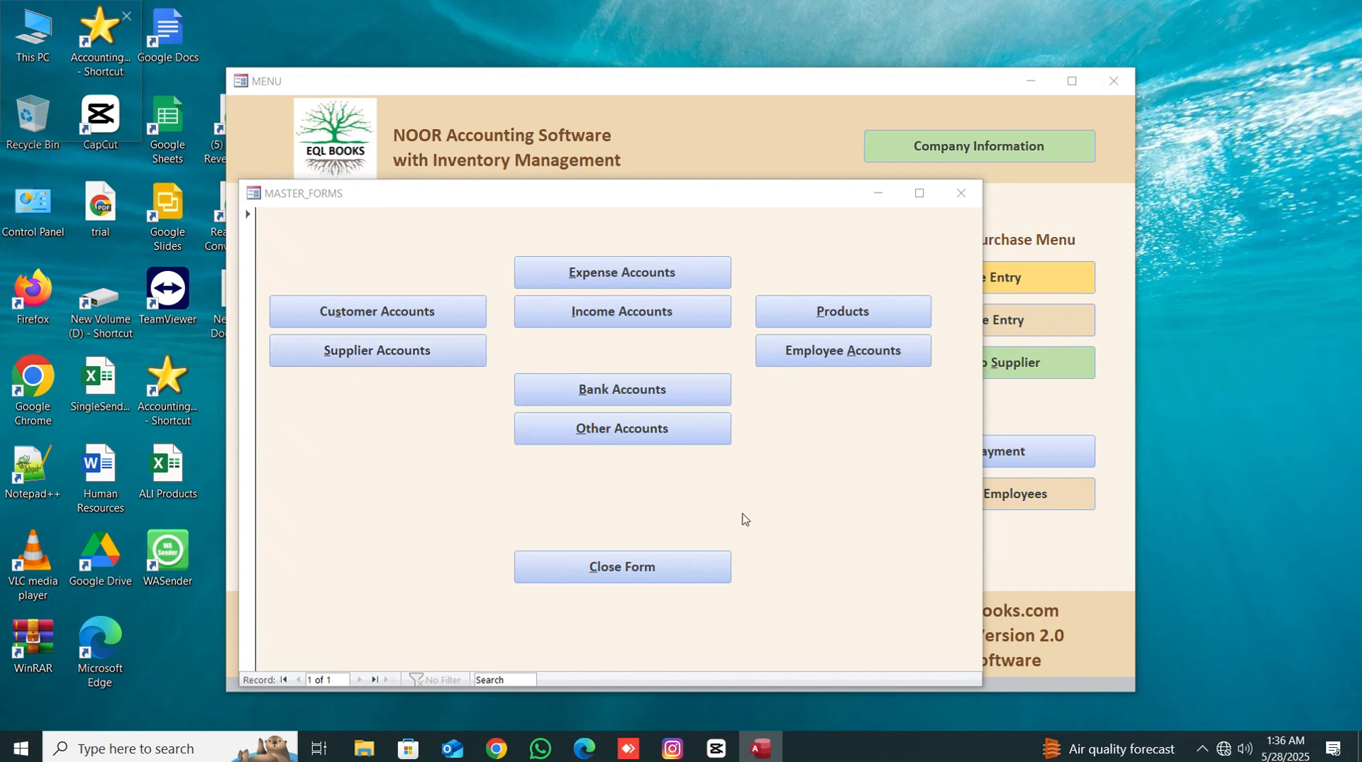
- Review the product list and the bank accounts in Master Information, closing each form afterwards
left_click(857, 317)
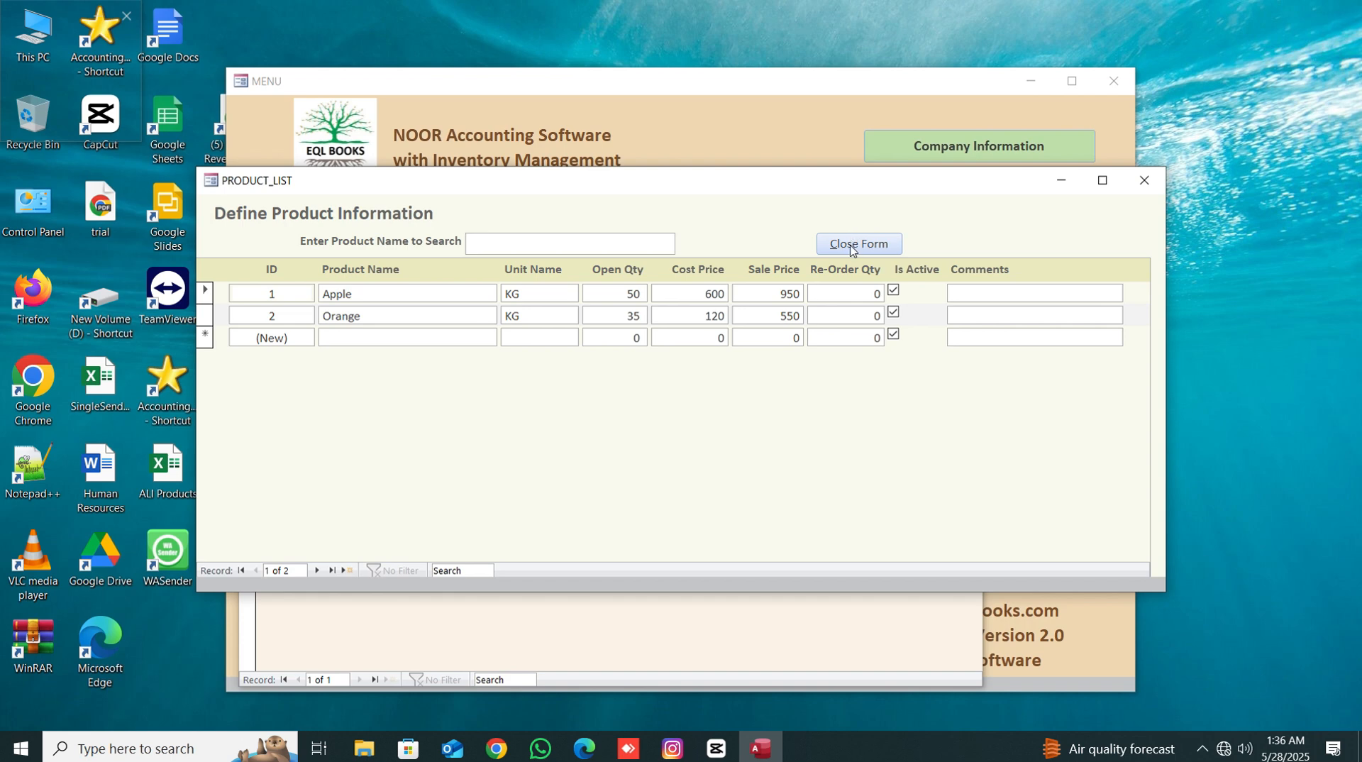
double_click(605, 296)
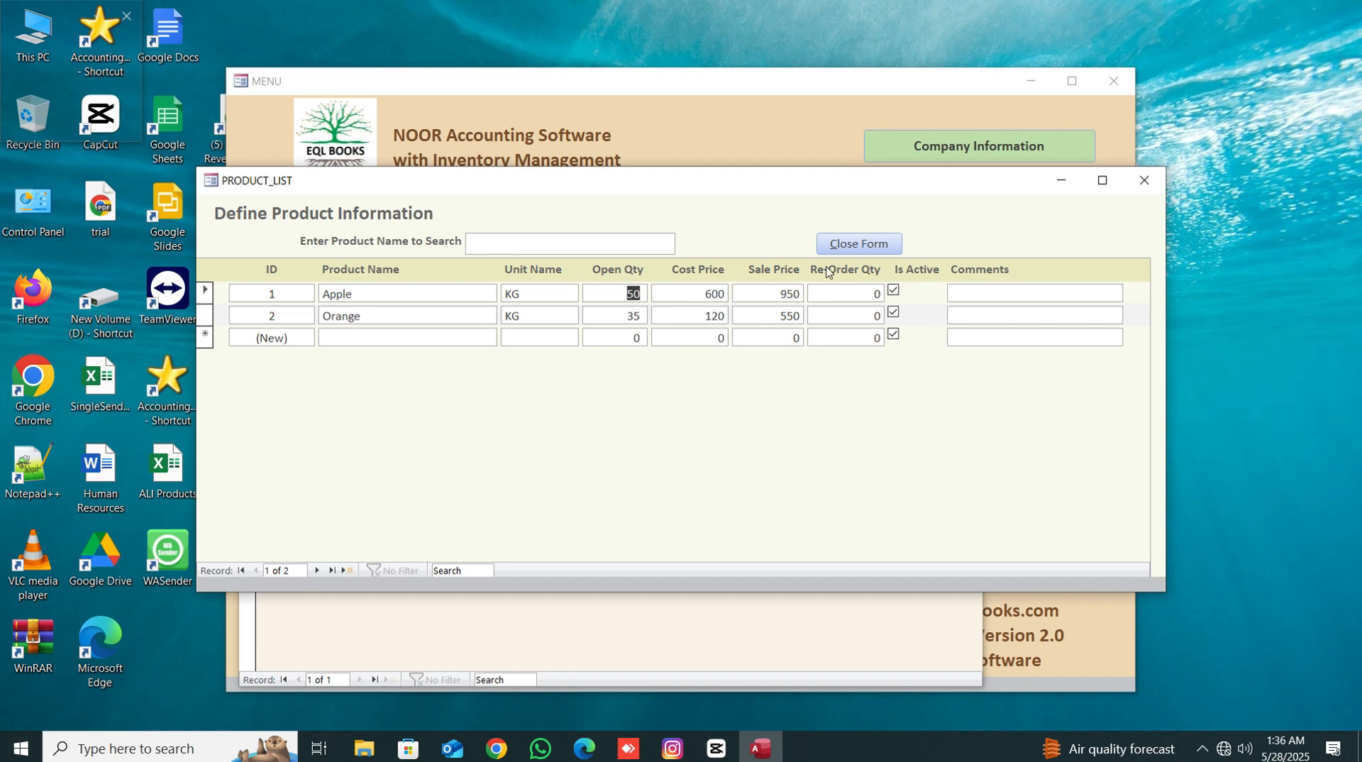
left_click(859, 244)
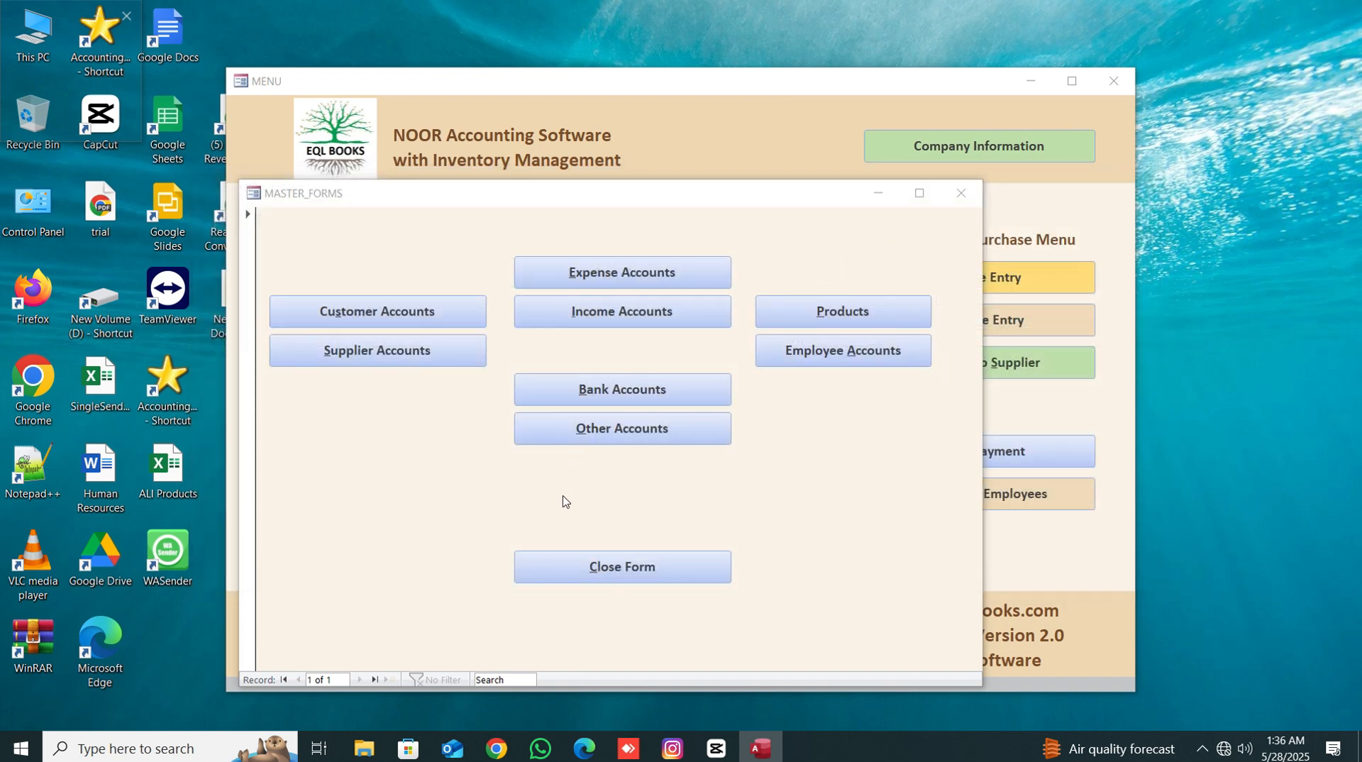
left_click(581, 394)
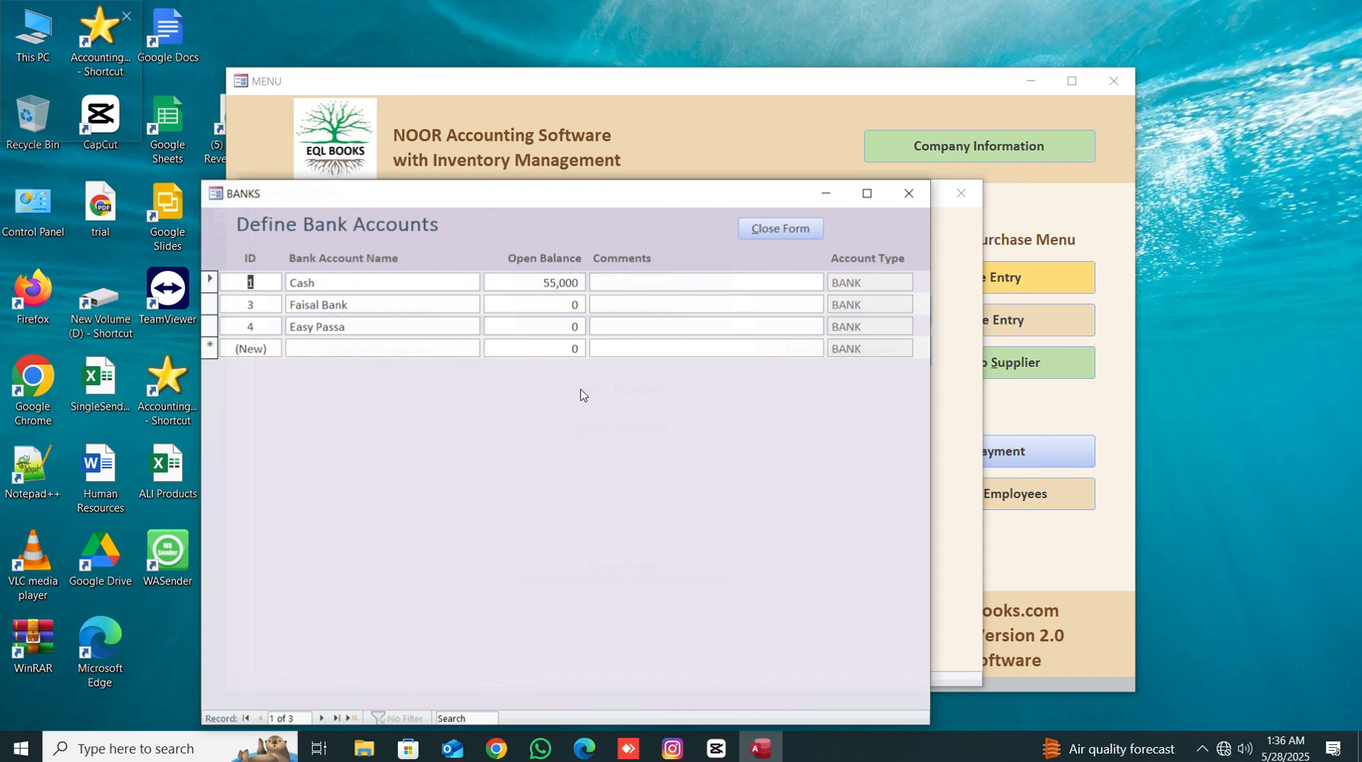
left_click(766, 237)
- Review the other accounts and their account type options, then close Master Information
left_click(636, 440)
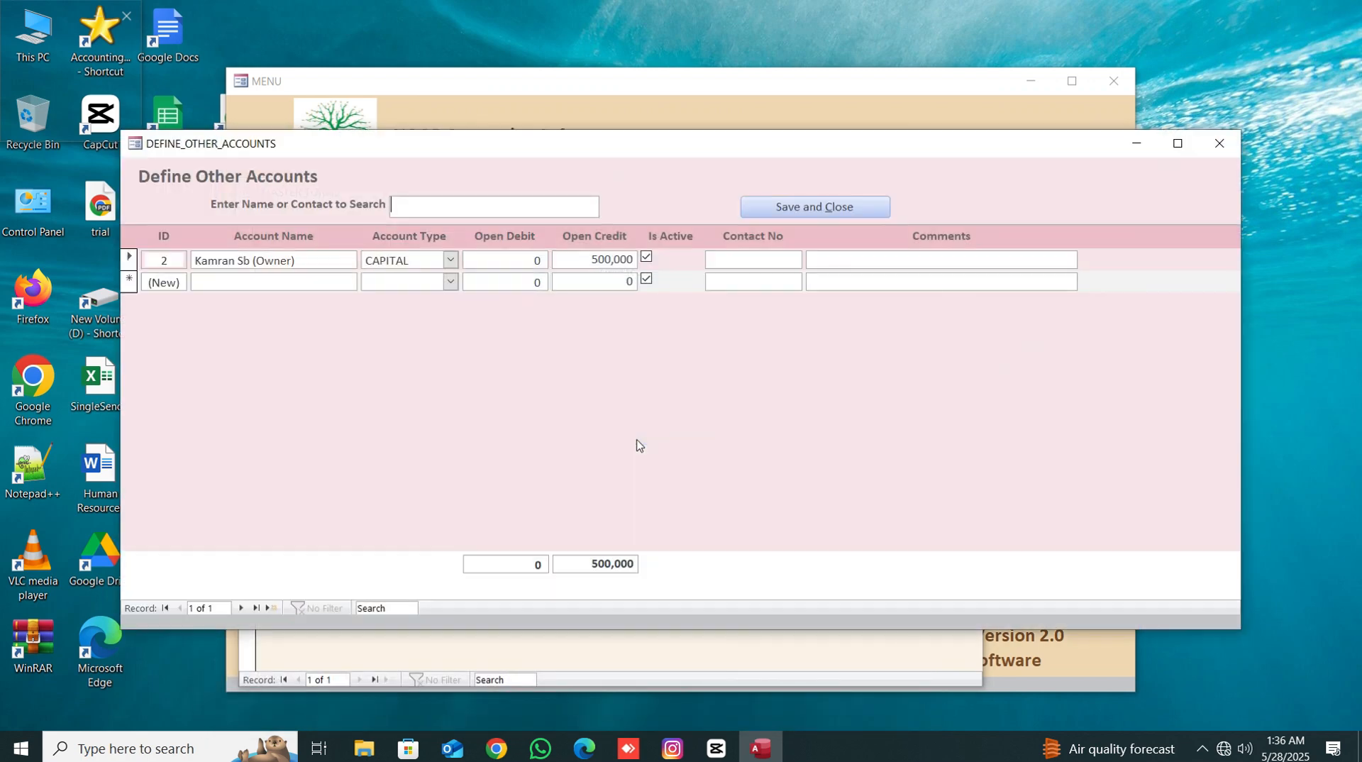
left_click(450, 282)
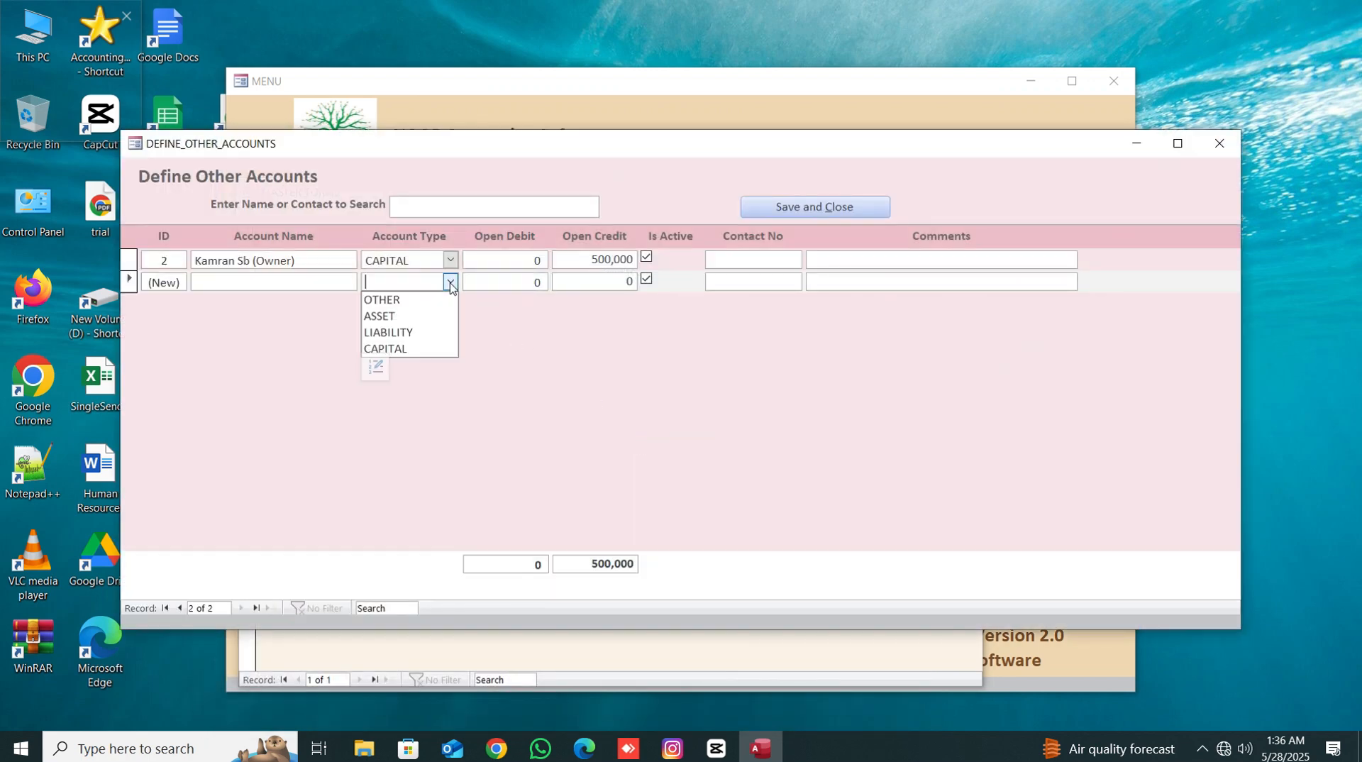
left_click(398, 427)
left_click(786, 208)
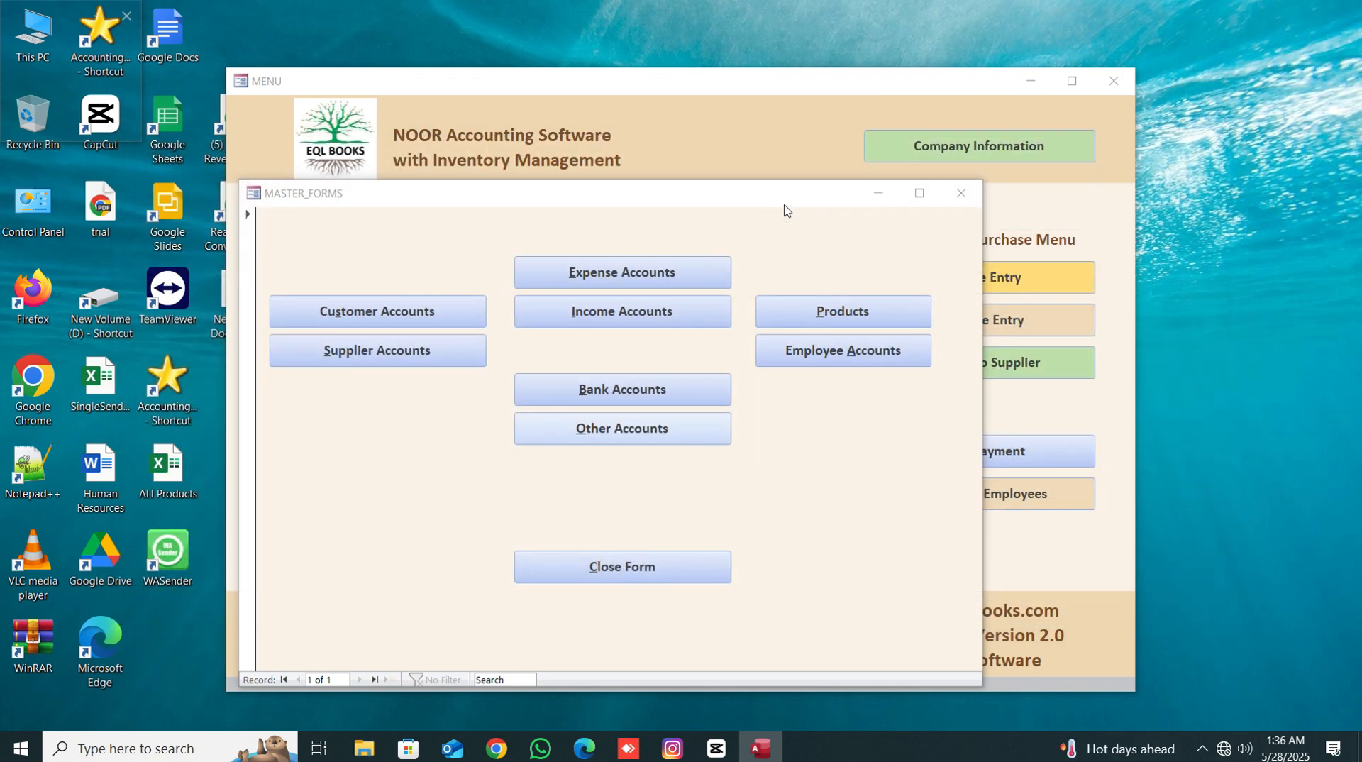
left_click(600, 566)
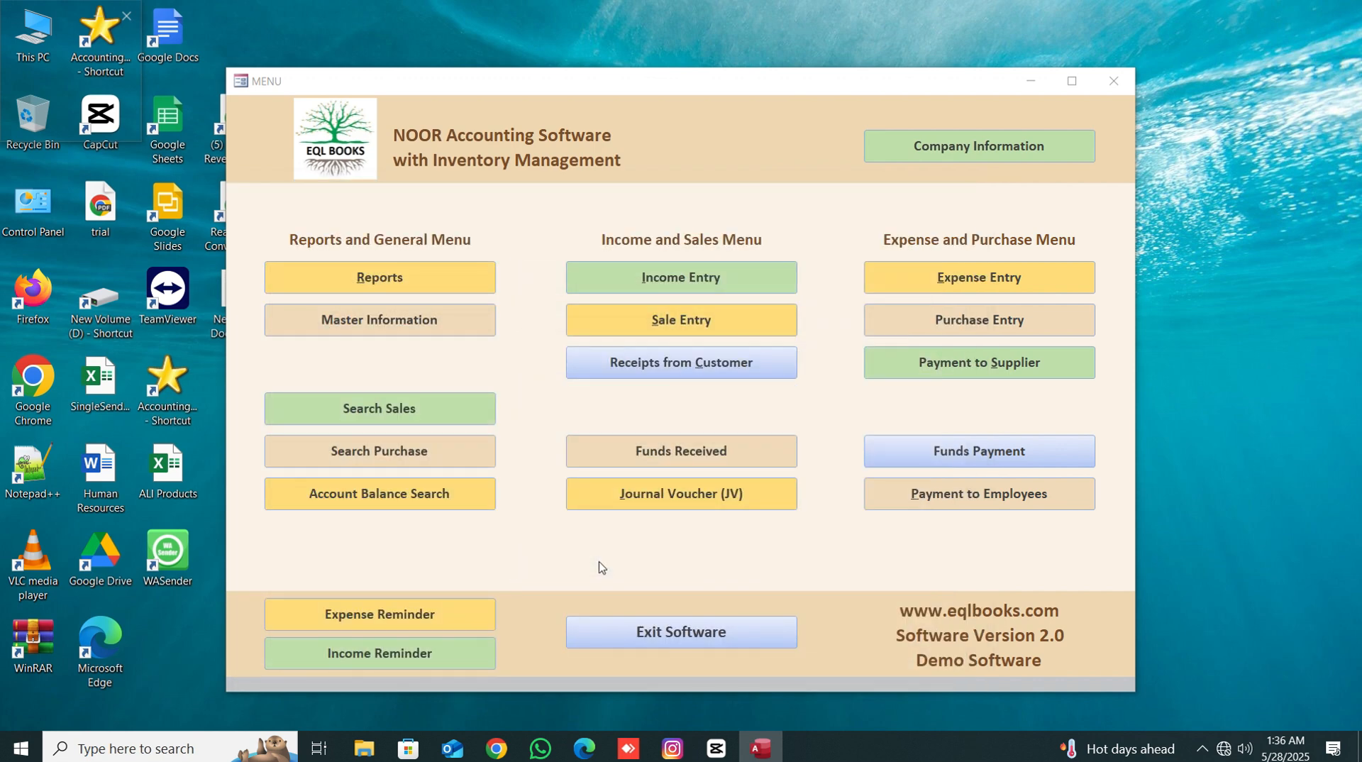
- Open Purchase Entry and set the entry date to 27-05-2025
left_click(944, 325)
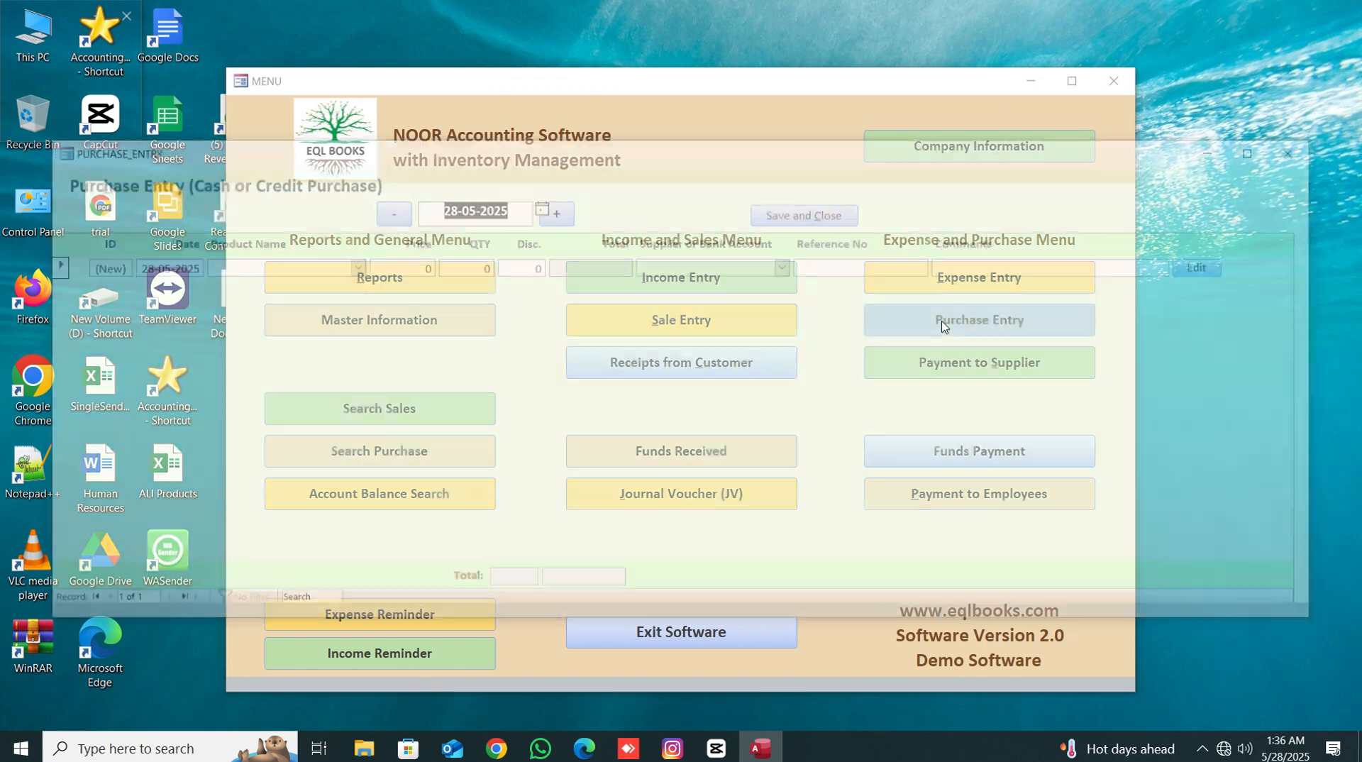
double_click(387, 211)
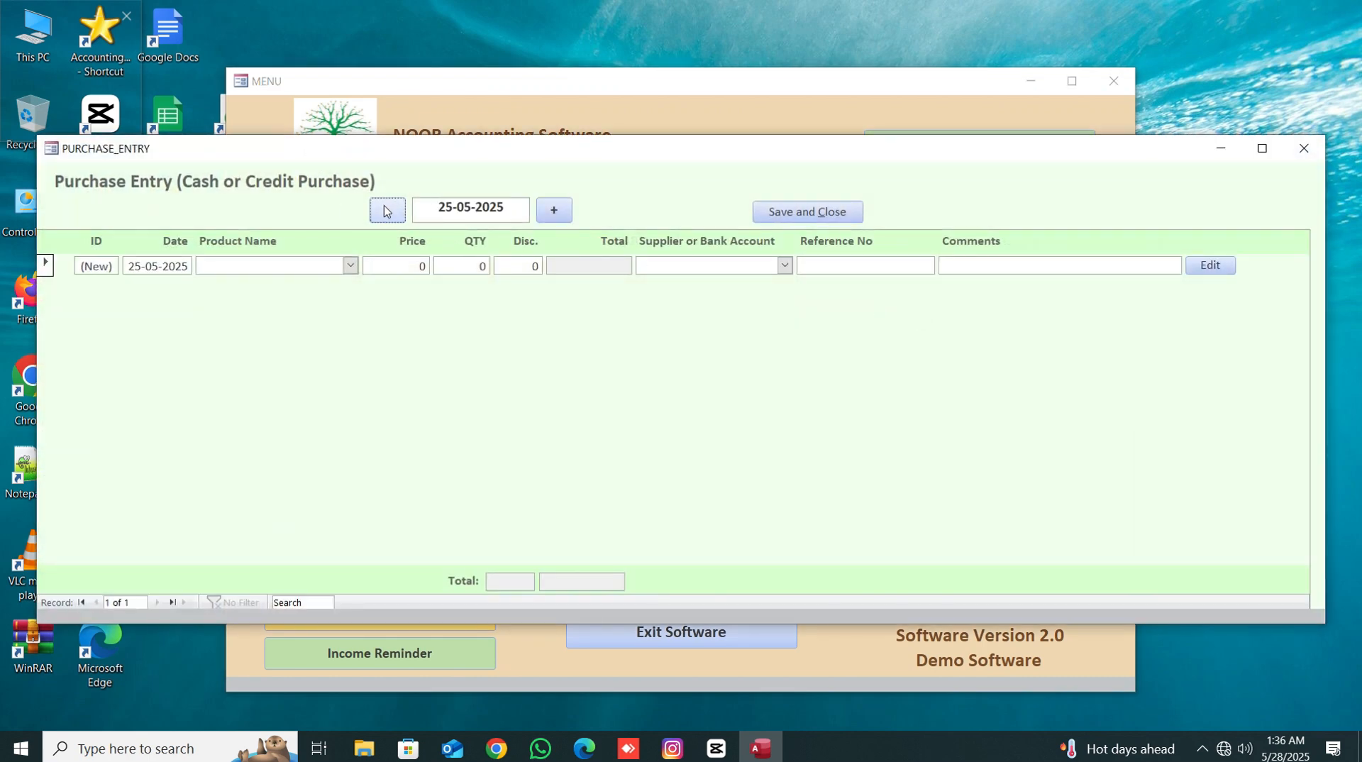
left_click(557, 211)
double_click(554, 211)
left_click(554, 210)
left_click(388, 213)
left_click(388, 213)
- Add a purchase line for Apple with quantity 120 and discount 500
left_click(351, 265)
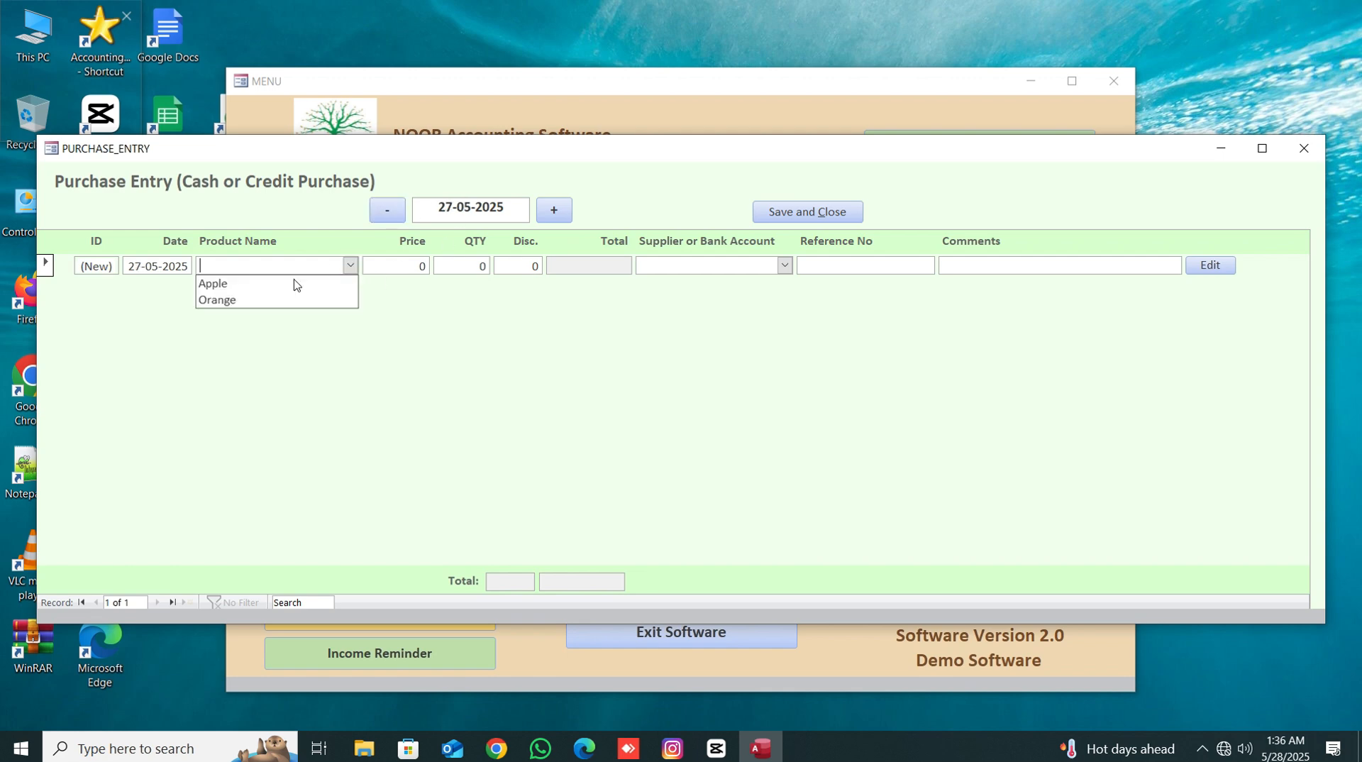
left_click(267, 284)
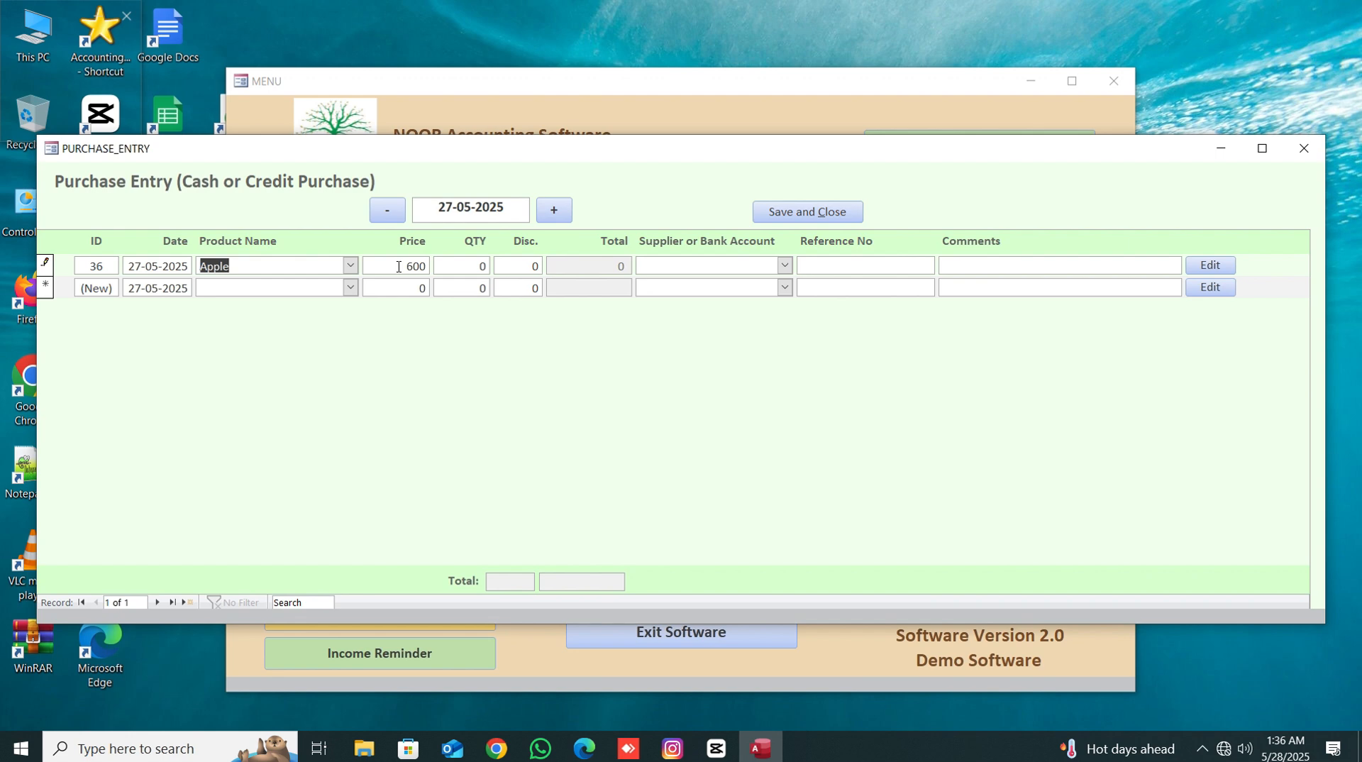
double_click(477, 266)
type("120")
key("Tab")
type("500")
key("Tab")
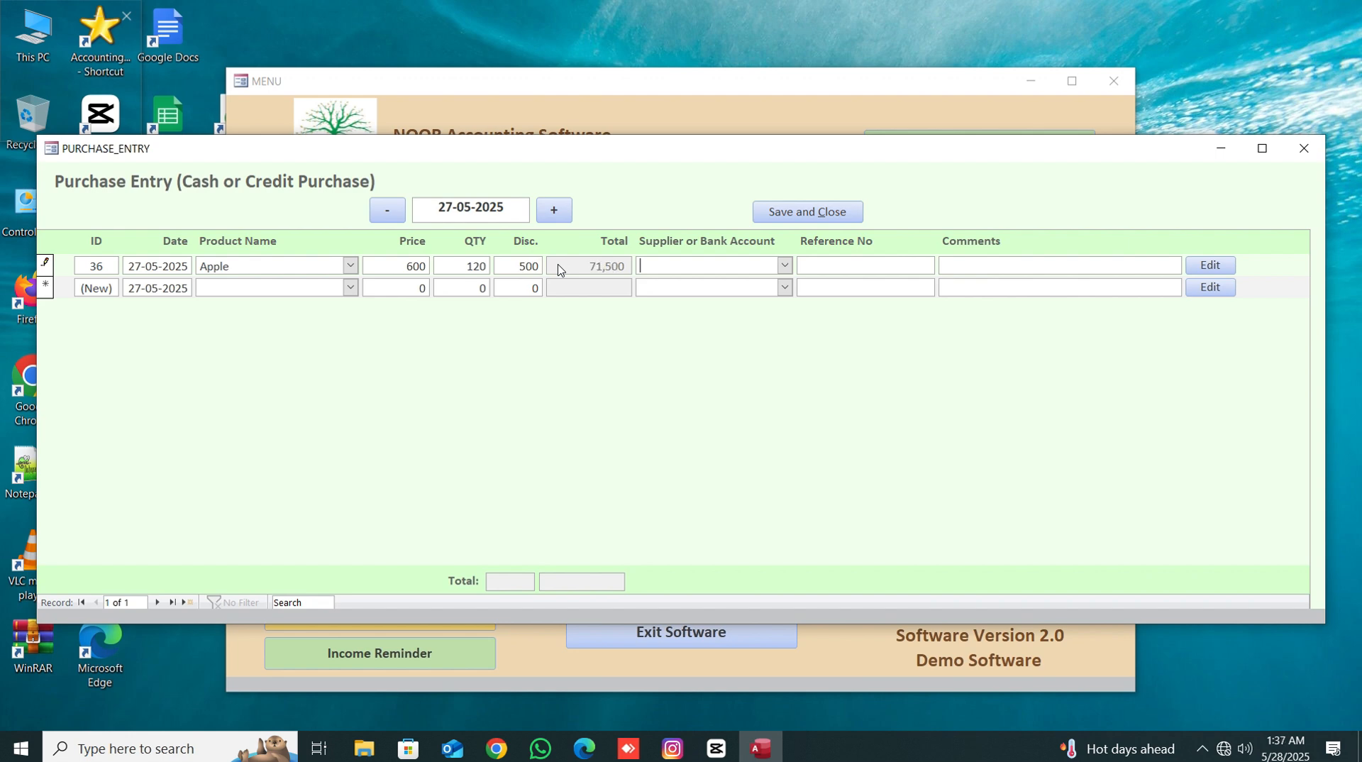
- Choose Faisal Bank as the purchase's supplier or bank account
left_click(784, 265)
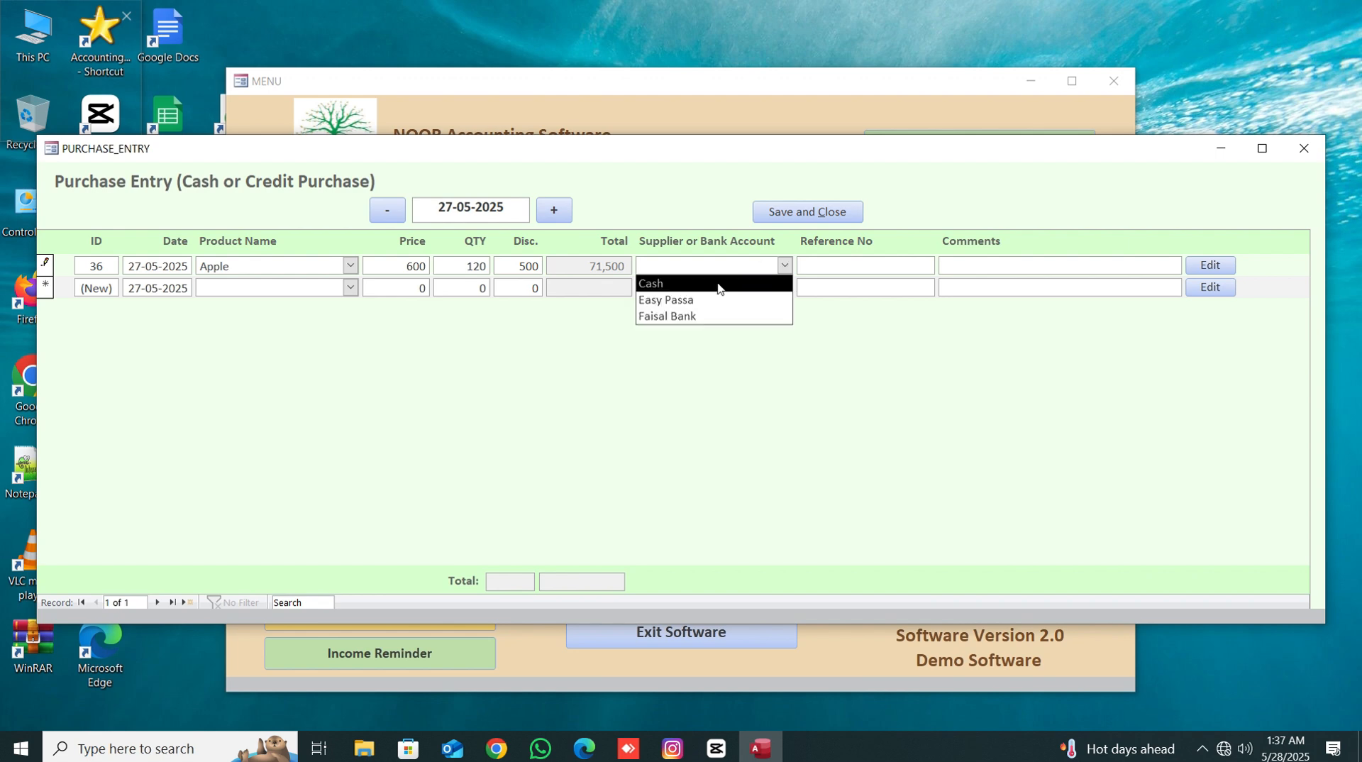
left_click(681, 320)
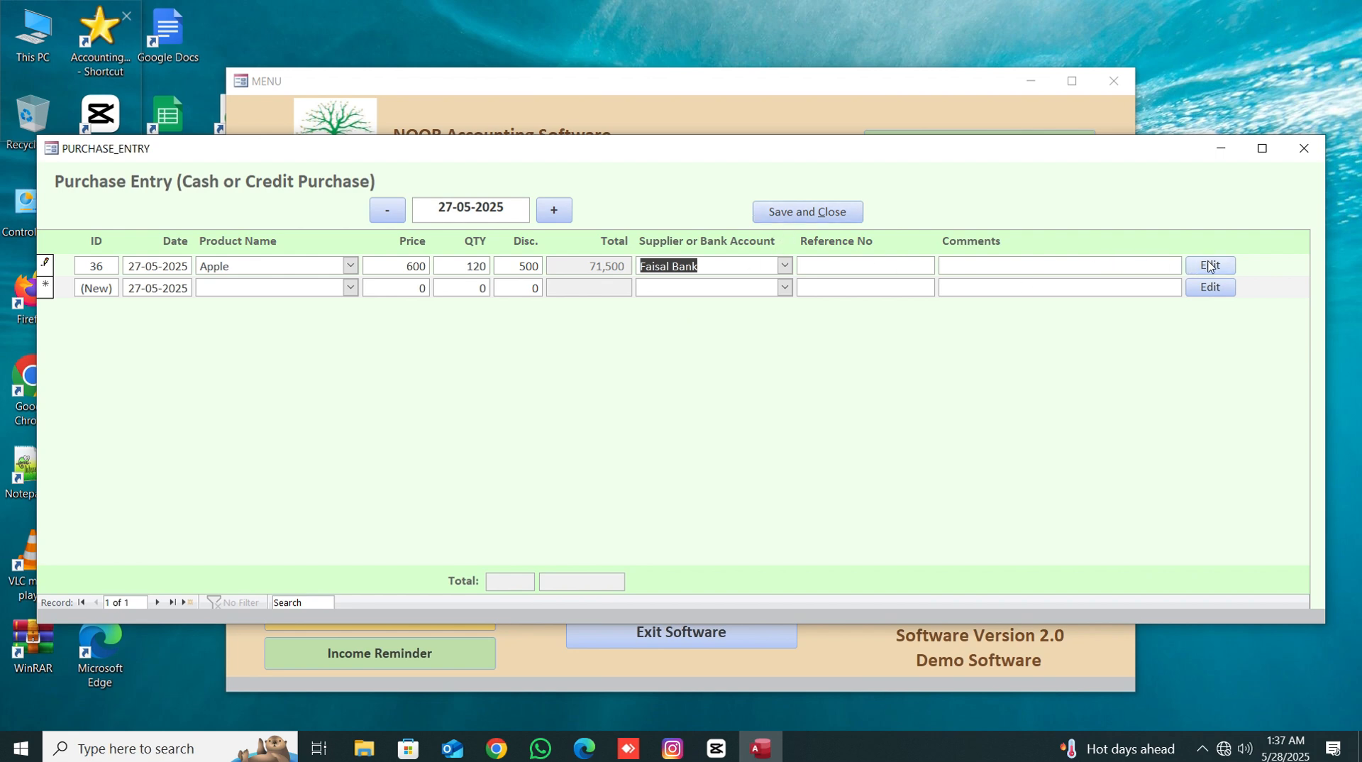
key("Tab")
- Open Apple's product details, set its cost price to 650, and save and close the purchase entry
left_click(1210, 266)
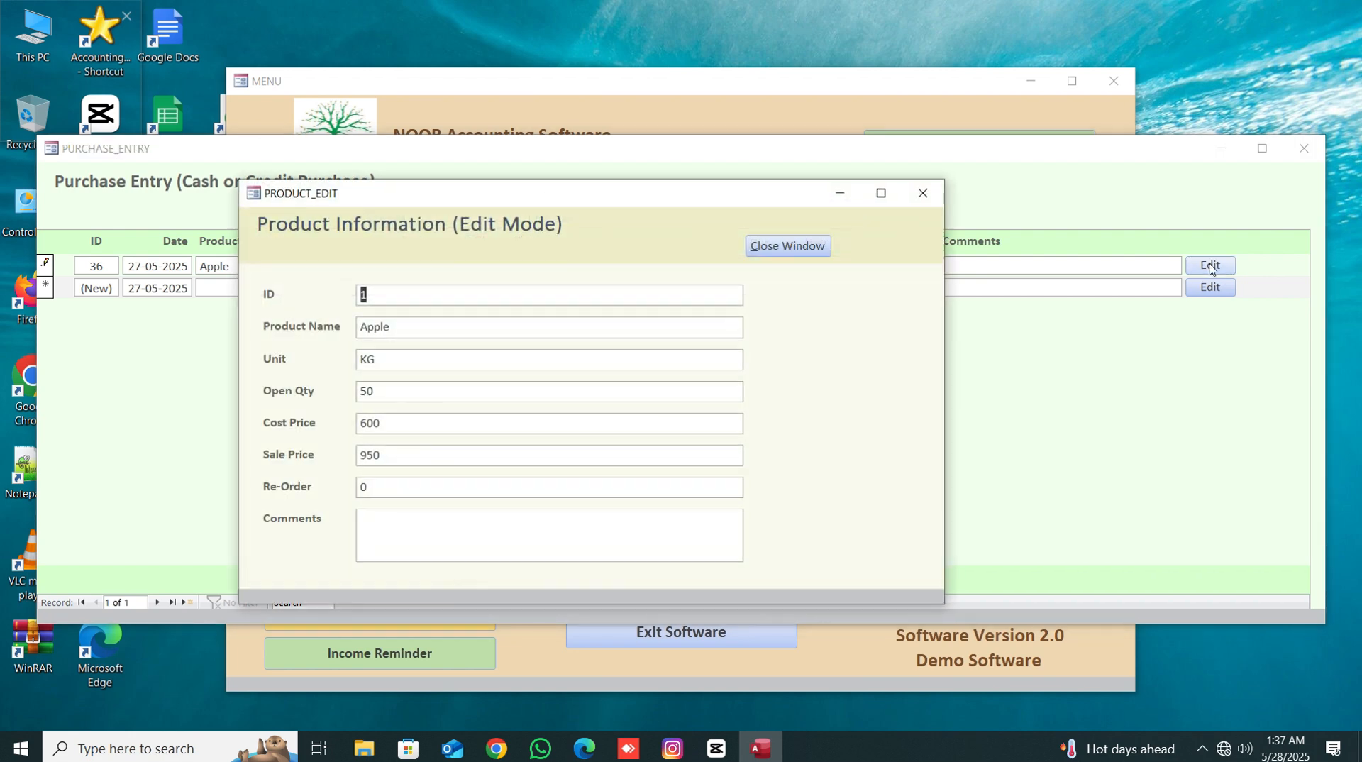
left_click(411, 454)
left_click(256, 446)
left_click(306, 423)
type("650")
left_click(823, 241)
left_click(815, 217)
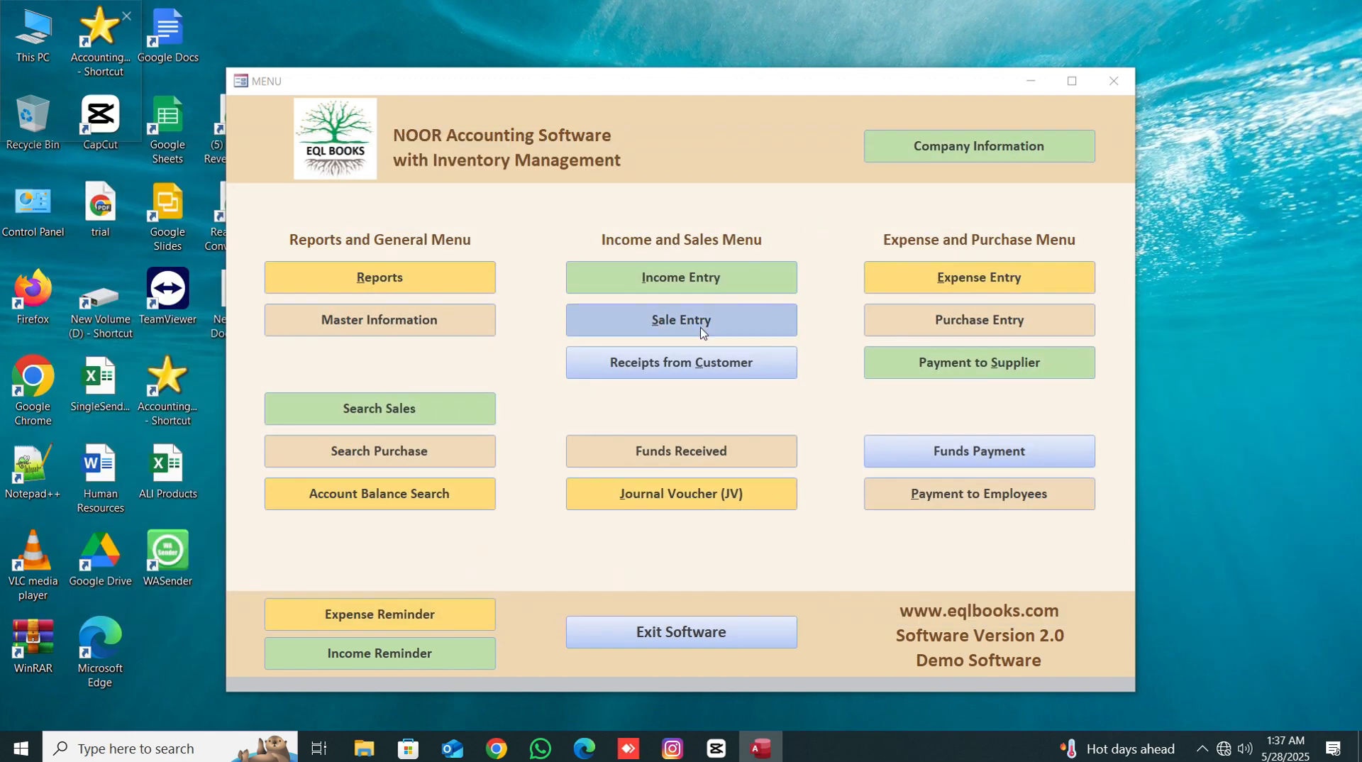
- Open Sale Entry and add a sale line for Apple with quantity 20 and discount 50
left_click(700, 332)
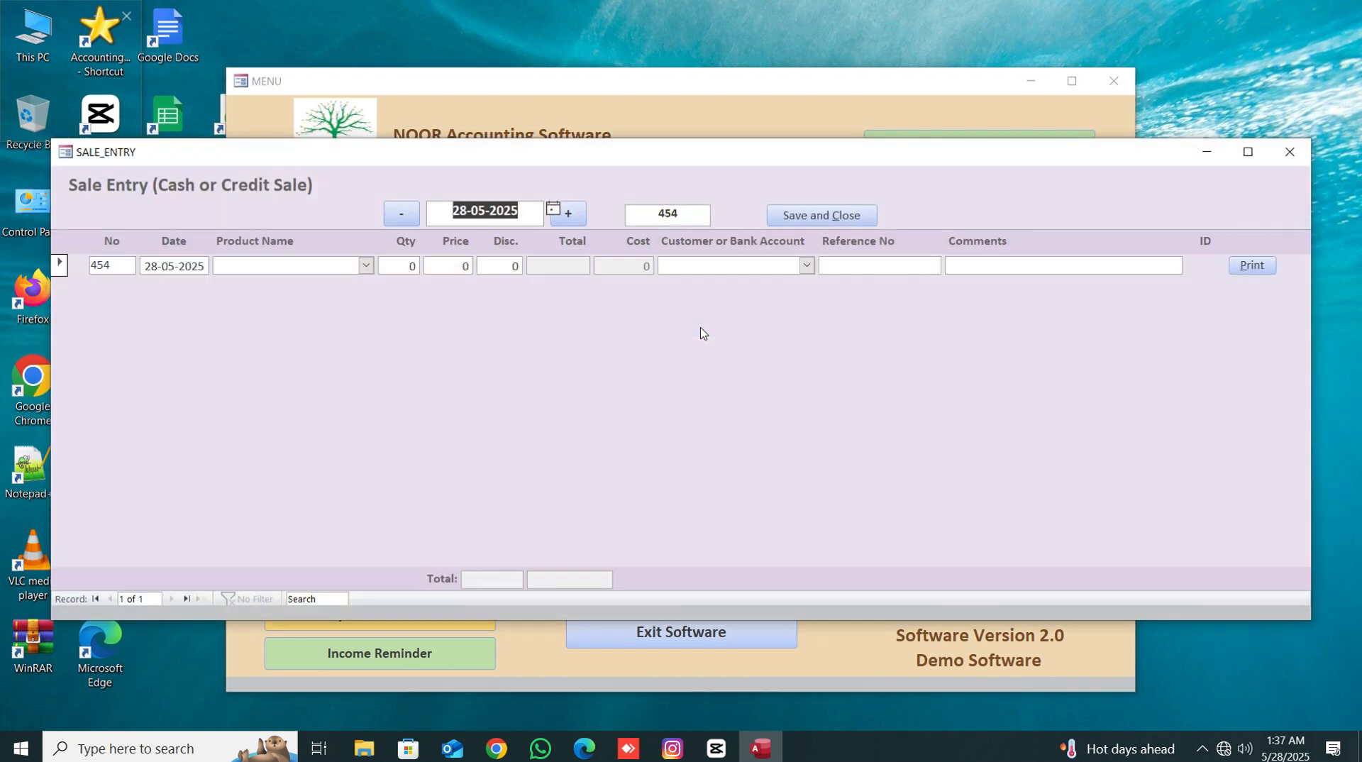
left_click(365, 266)
left_click(319, 280)
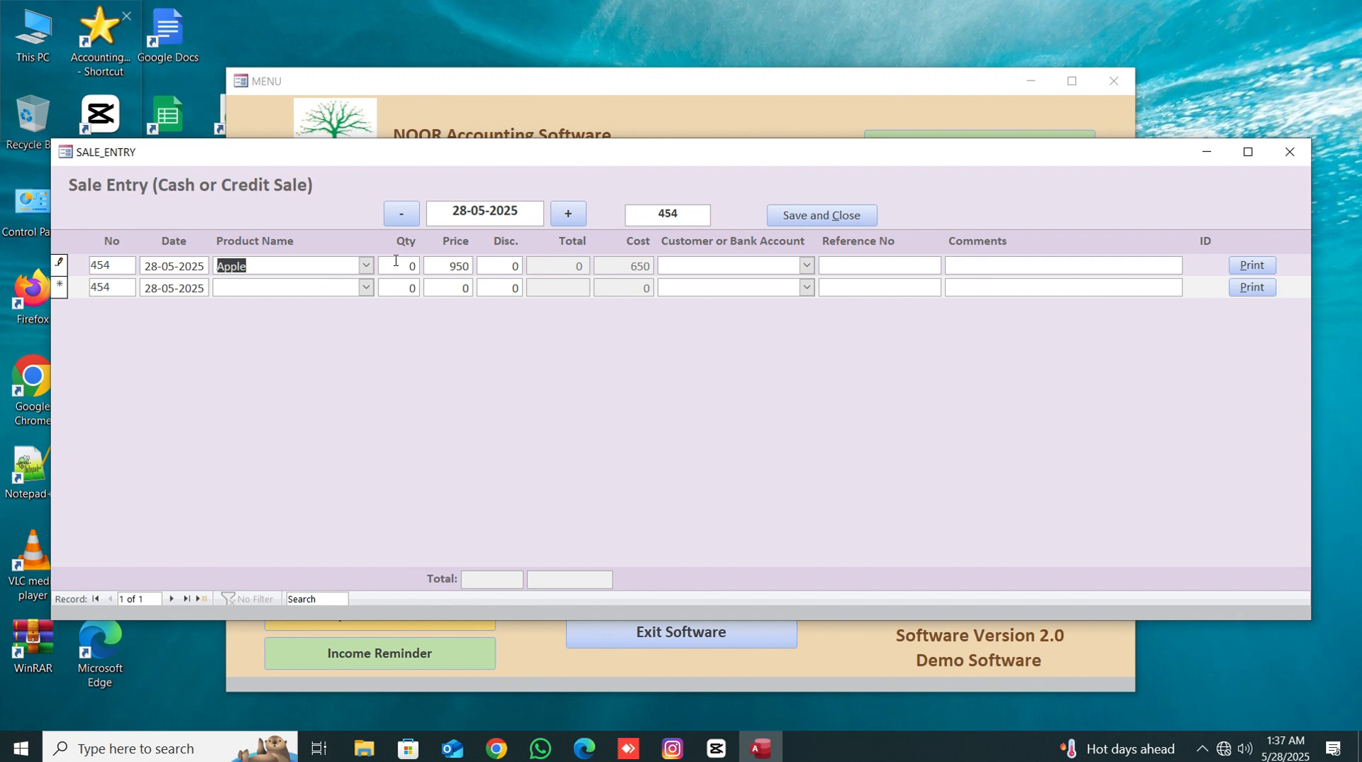
key("Tab")
type("20")
key("Tab")
key("Tab")
type("50")
- Charge the sale to the second customer account and add the comment erte
left_click(806, 267)
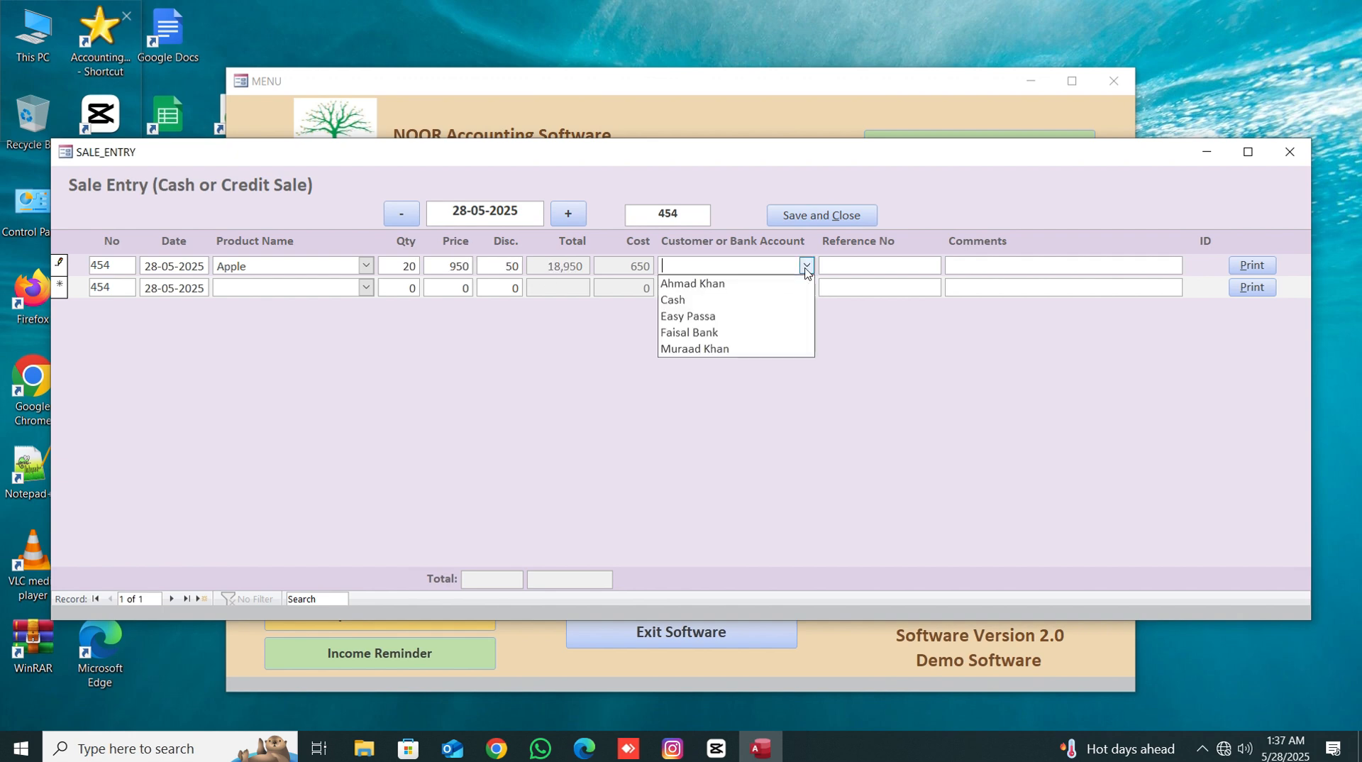
left_click(686, 352)
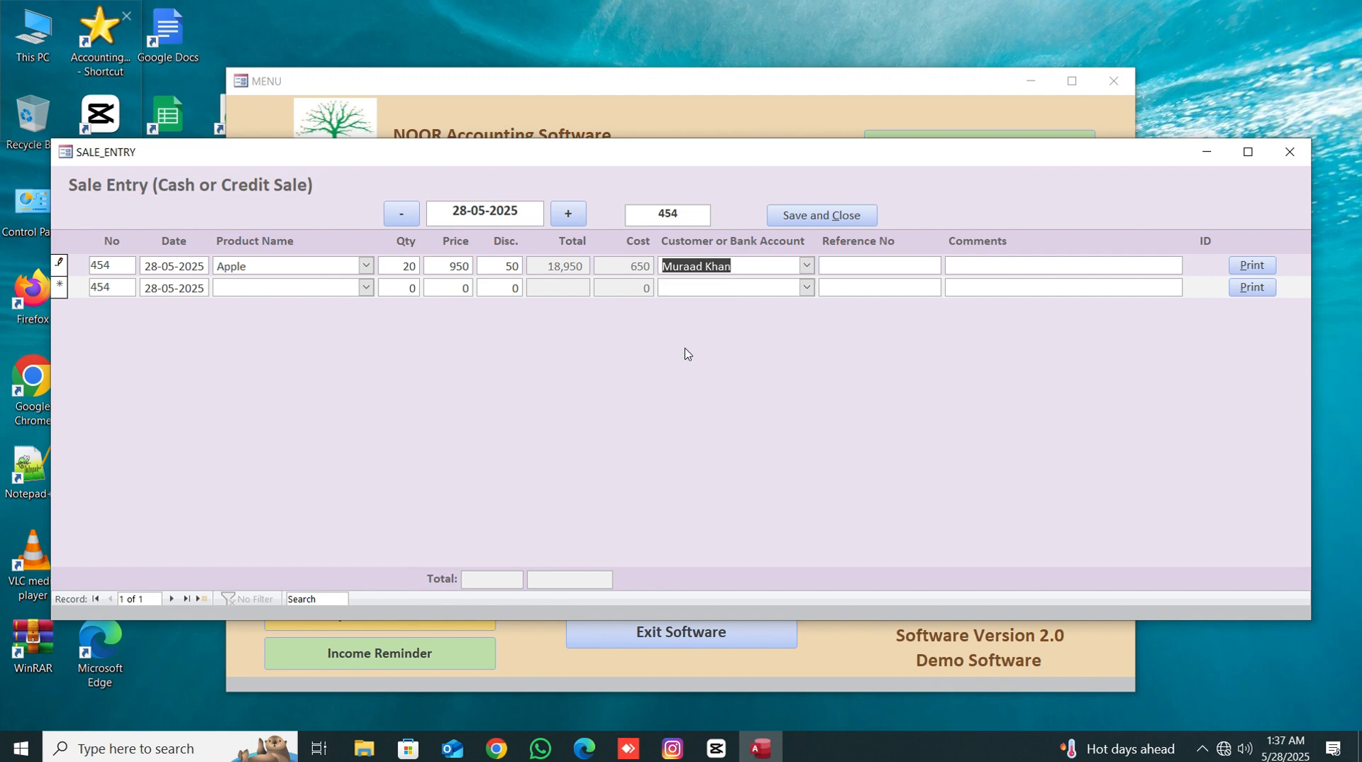
left_click(981, 267)
type("erte")
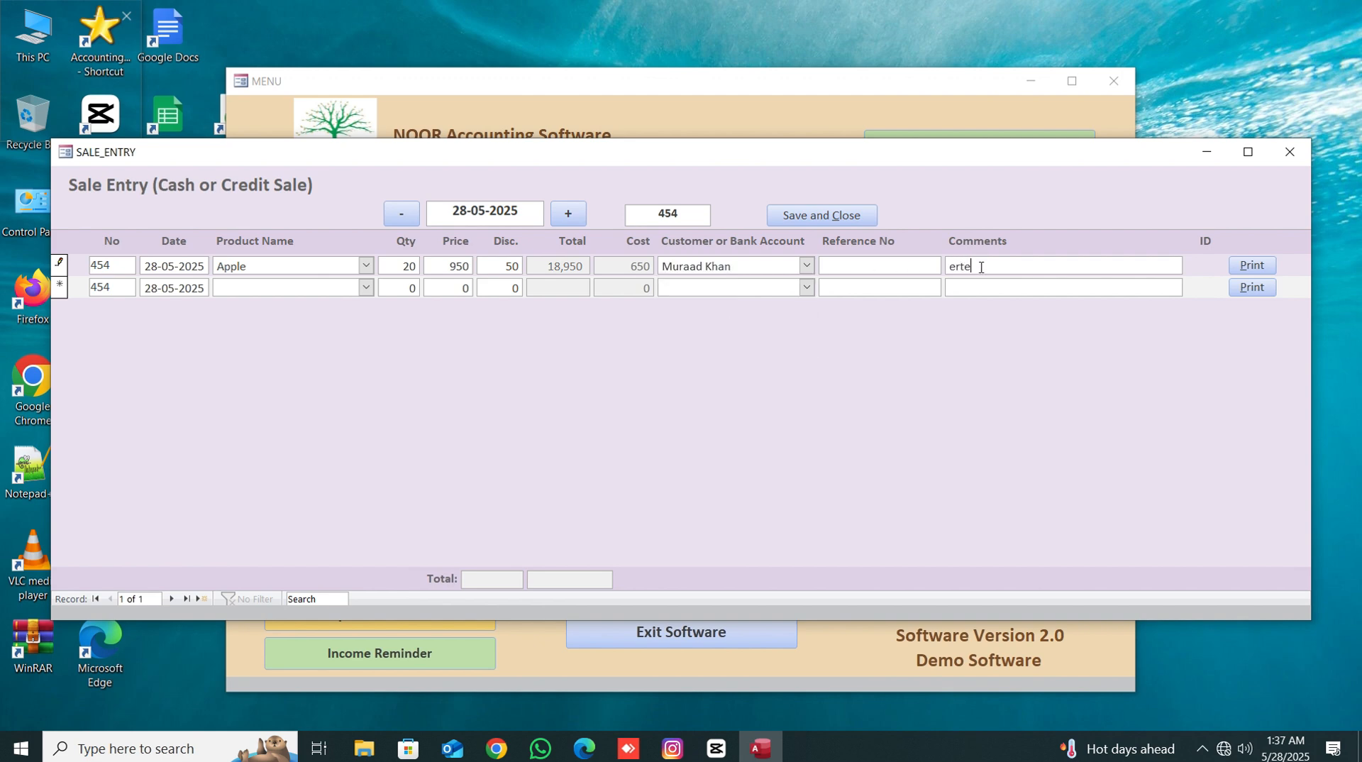
- Print-preview the sales bill, examine it, and close the preview
left_click(1250, 265)
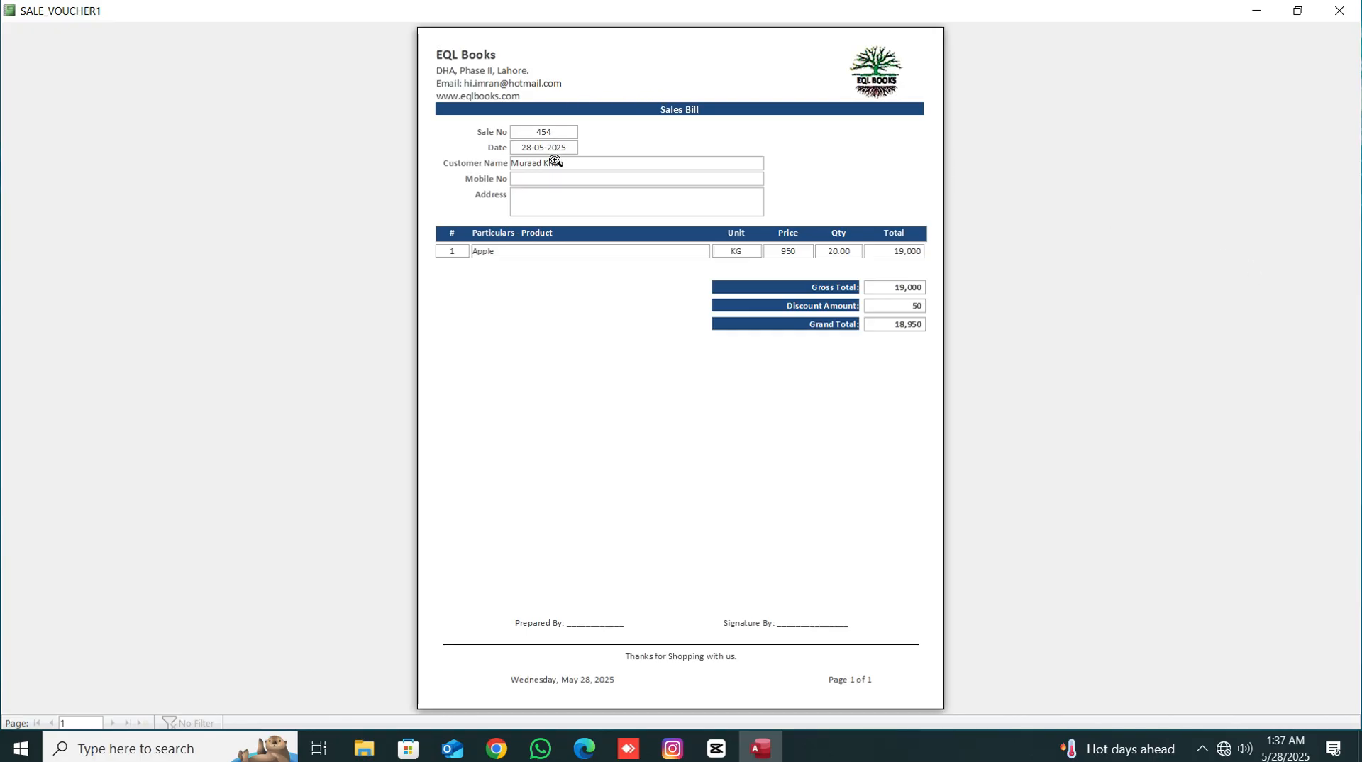
left_click(553, 160)
scroll(556, 206, "up", 3)
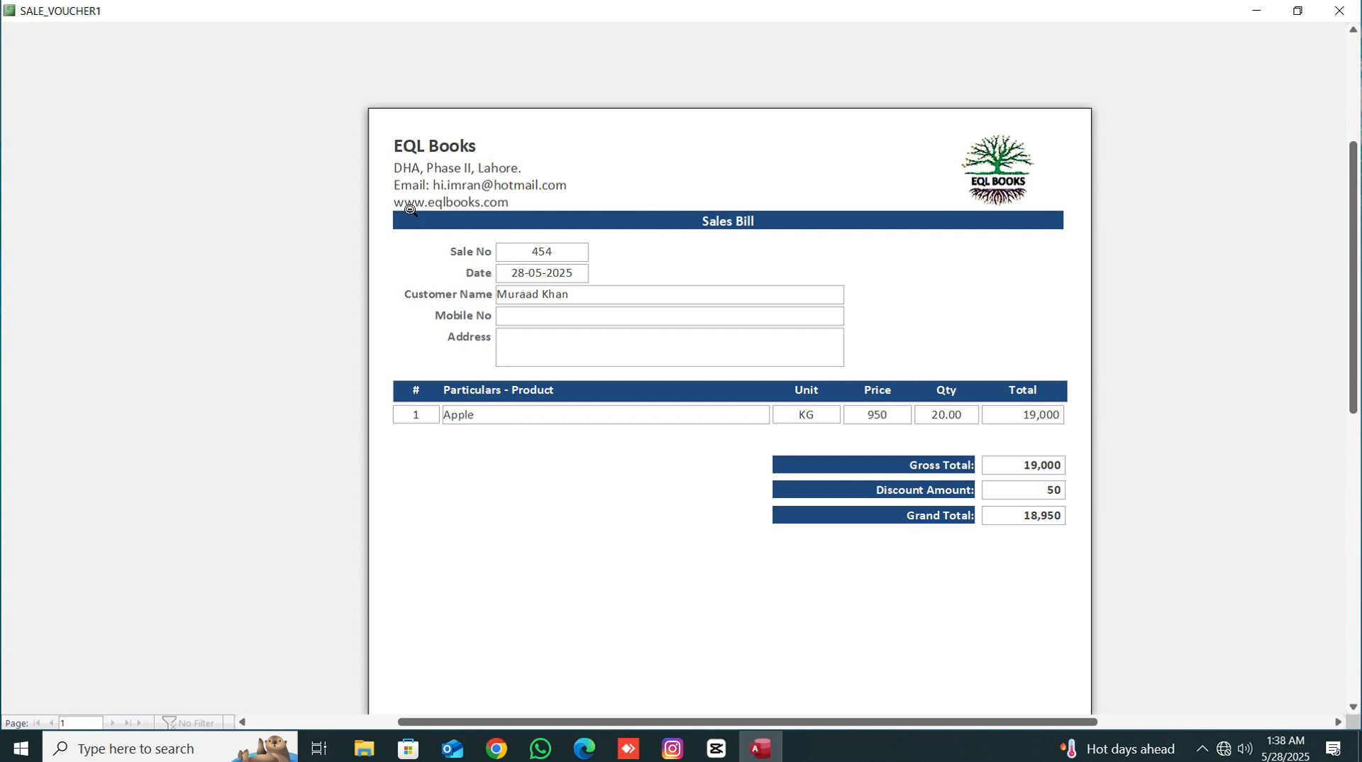
scroll(756, 467, "down", 3)
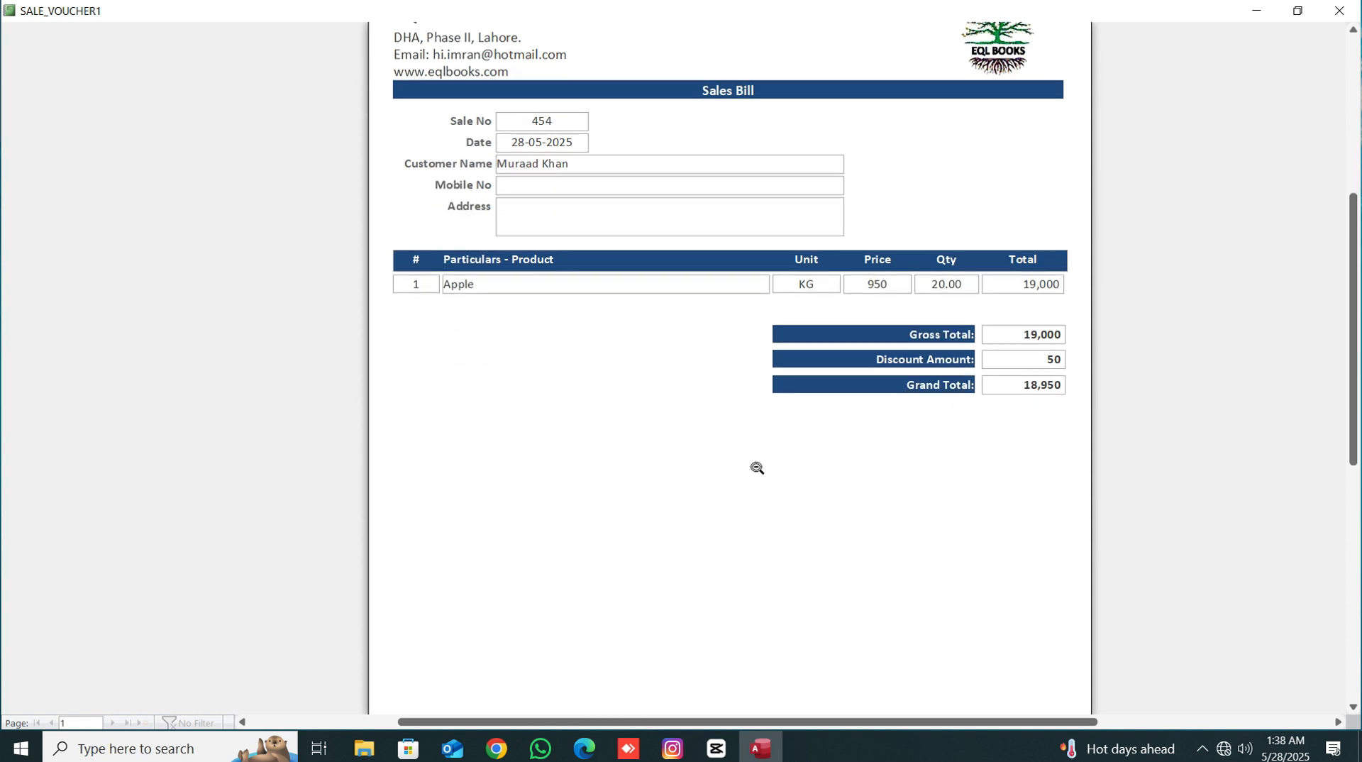
scroll(756, 467, "down", 7)
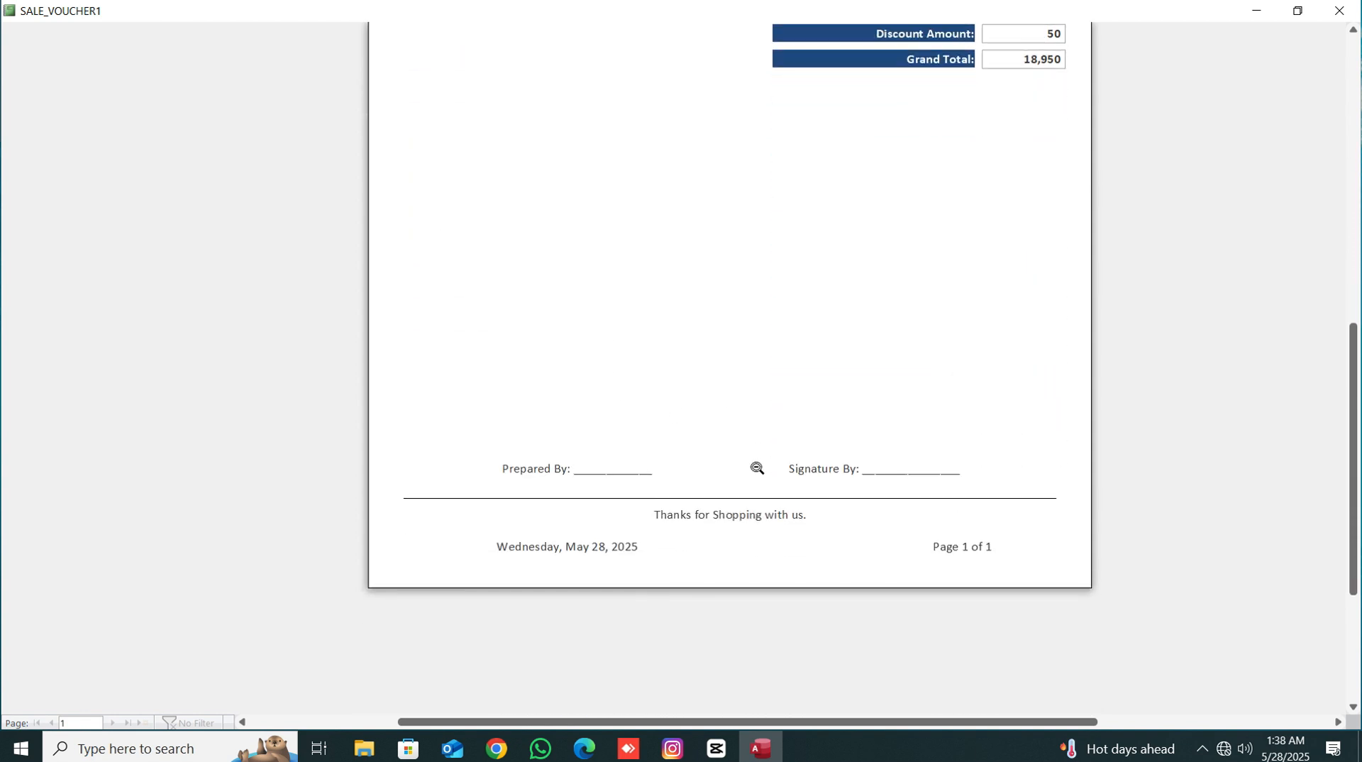
scroll(756, 468, "up", 10)
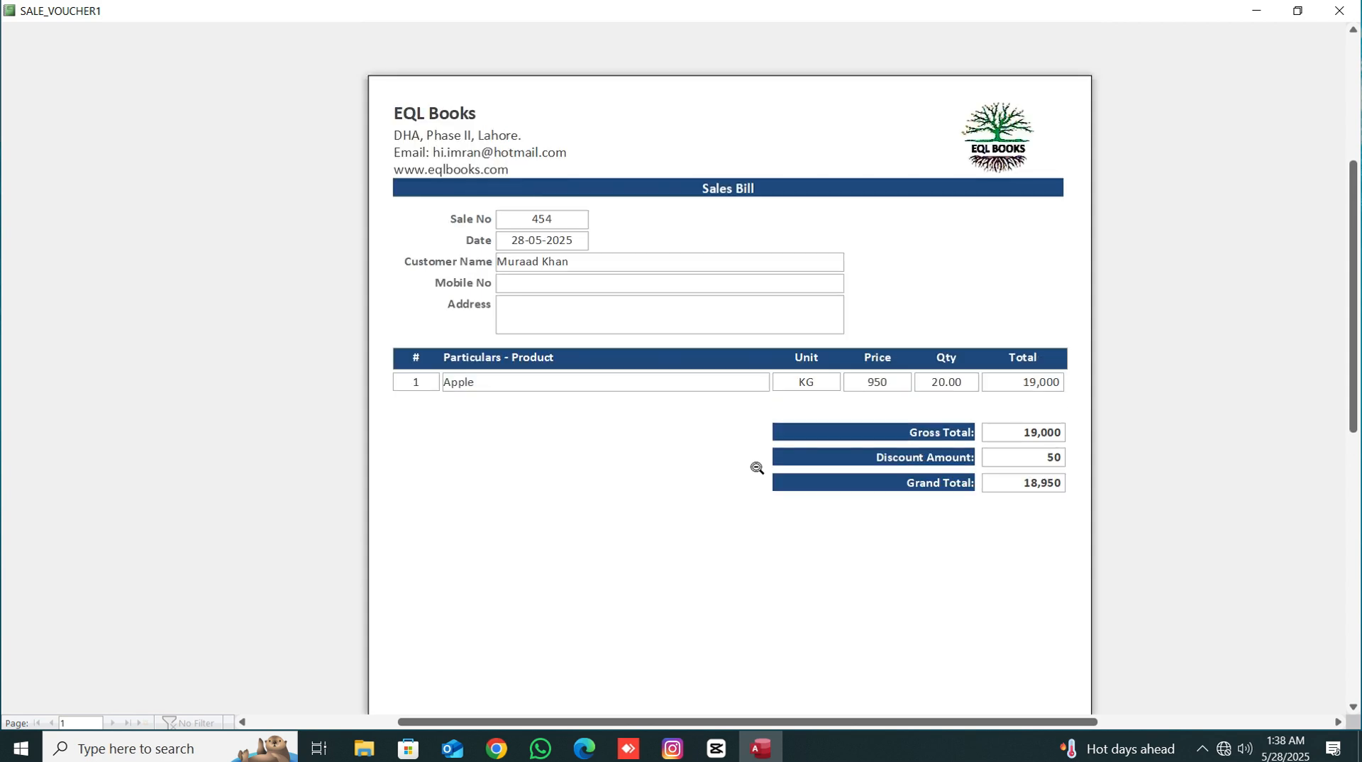
scroll(756, 467, "up", 1)
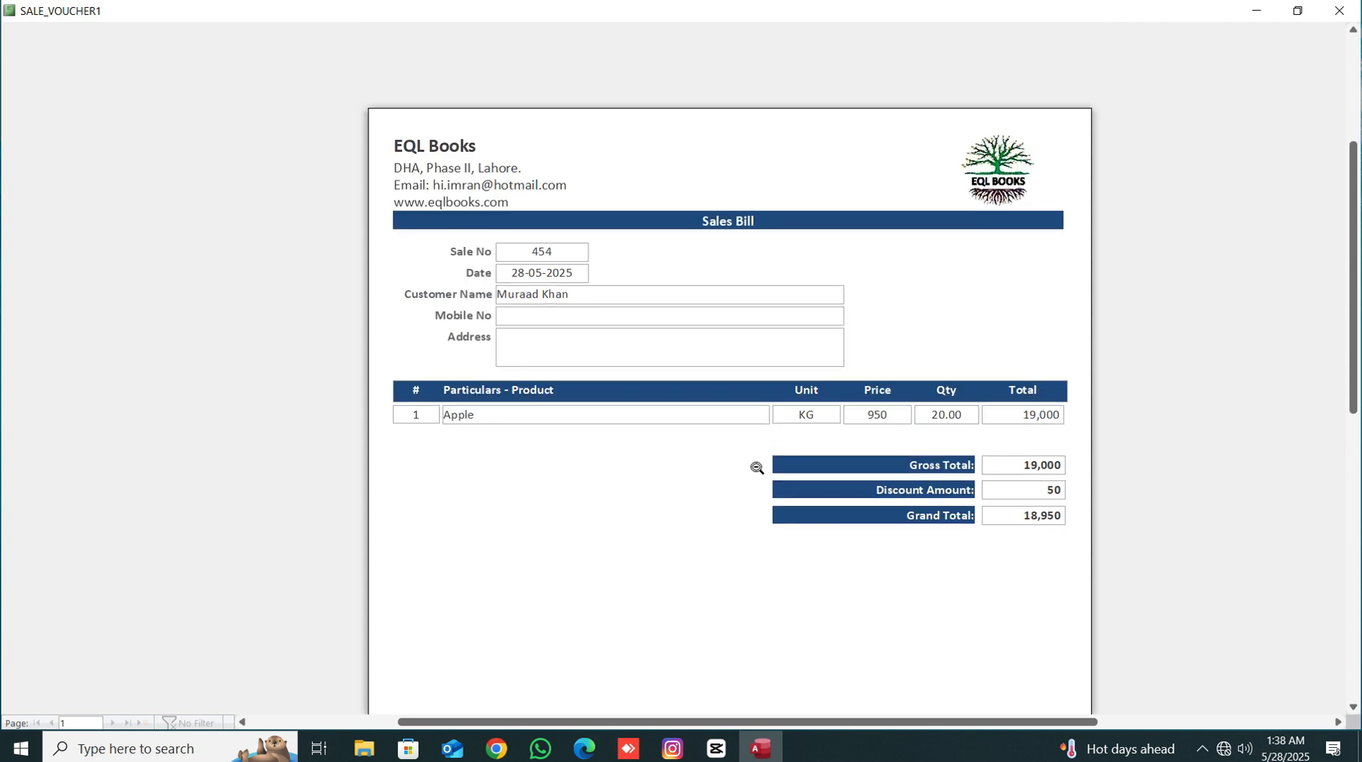
left_click(1337, 11)
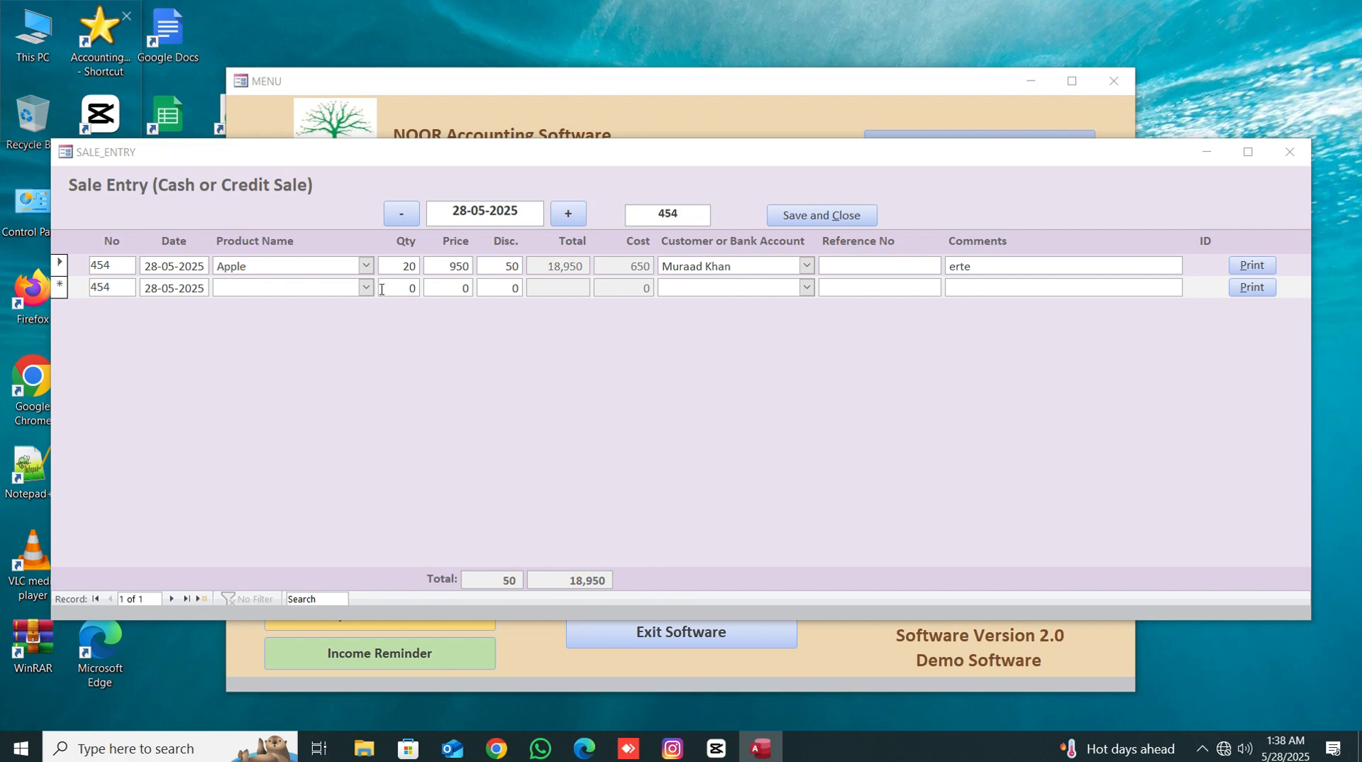
- Add a second sale line for Orange with quantity 15, charged to the same customer
left_click(365, 288)
key("Tab")
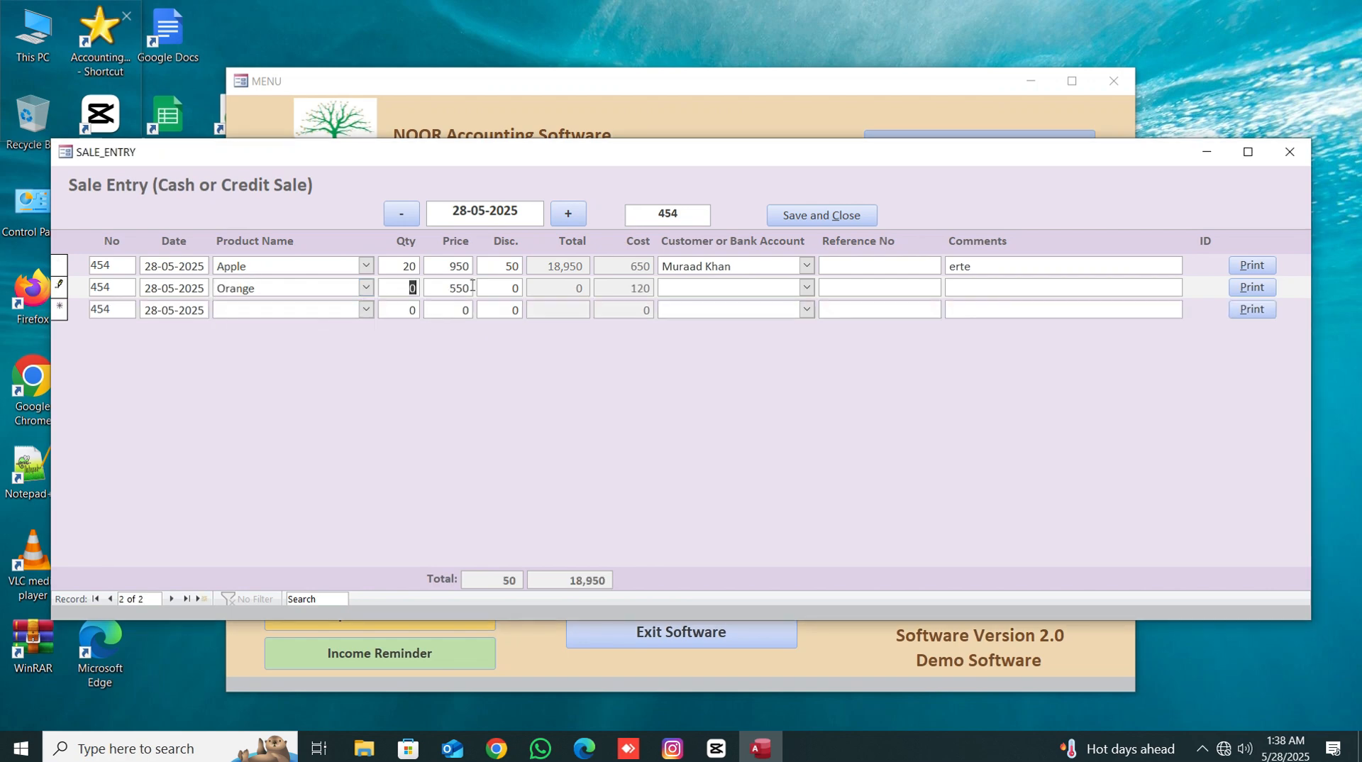
type("15")
key("Tab")
key("Tab")
key("Tab")
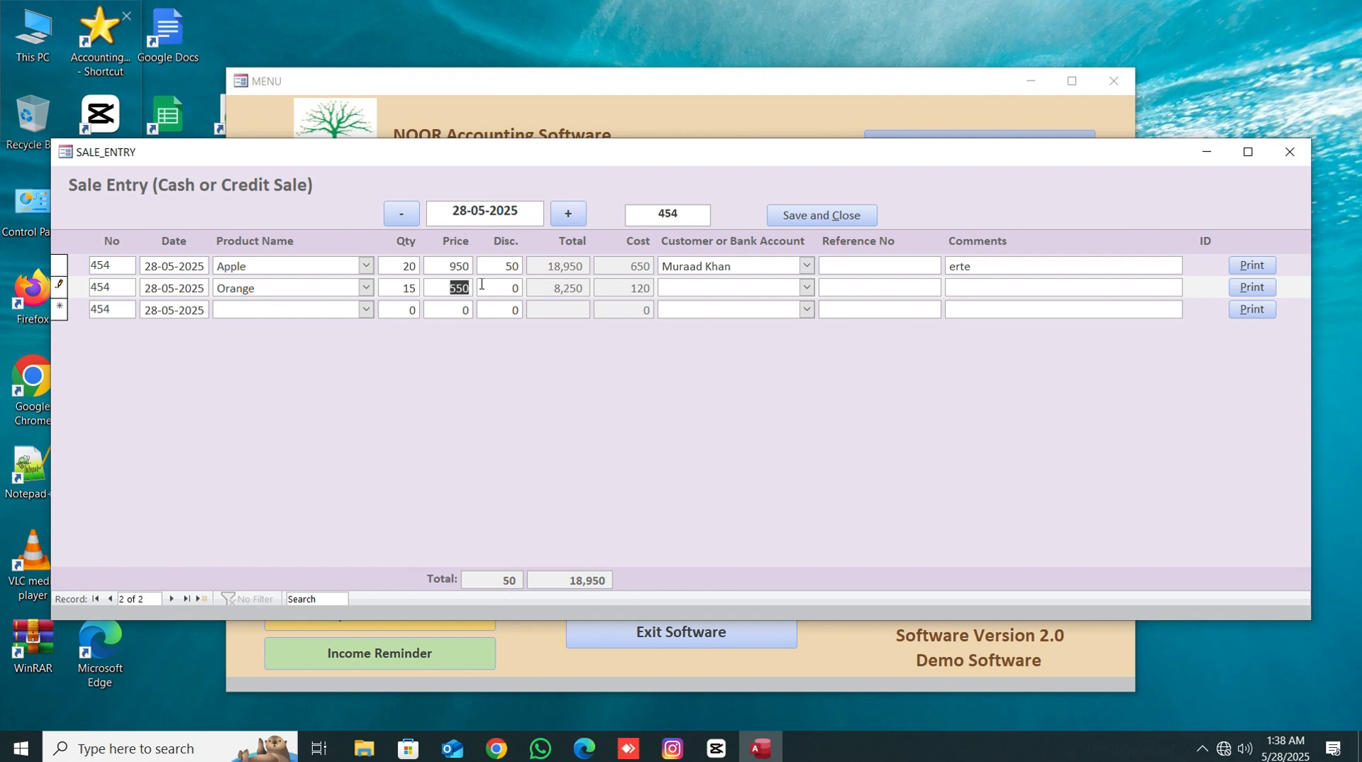
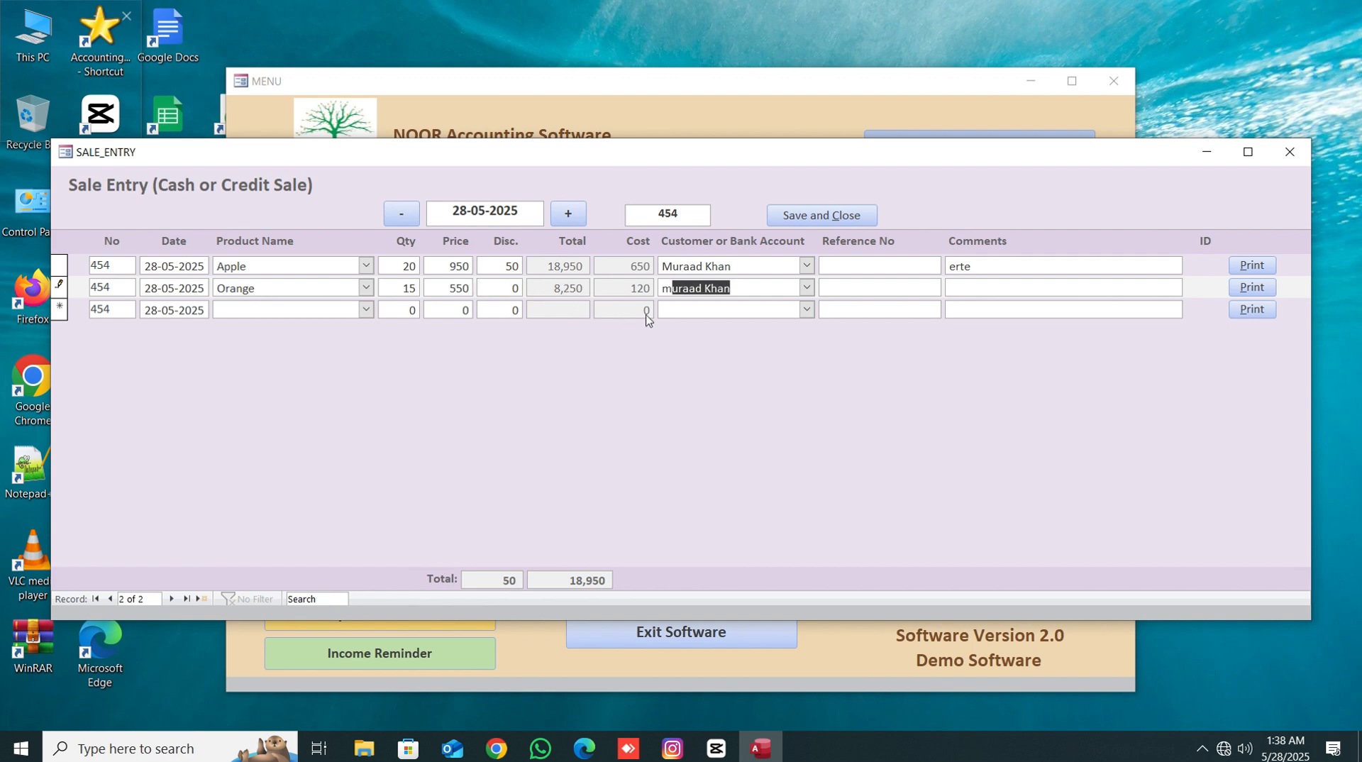
- Add the comment sdfsdfs to the Orange sale line
key("Tab")
left_click(1013, 286)
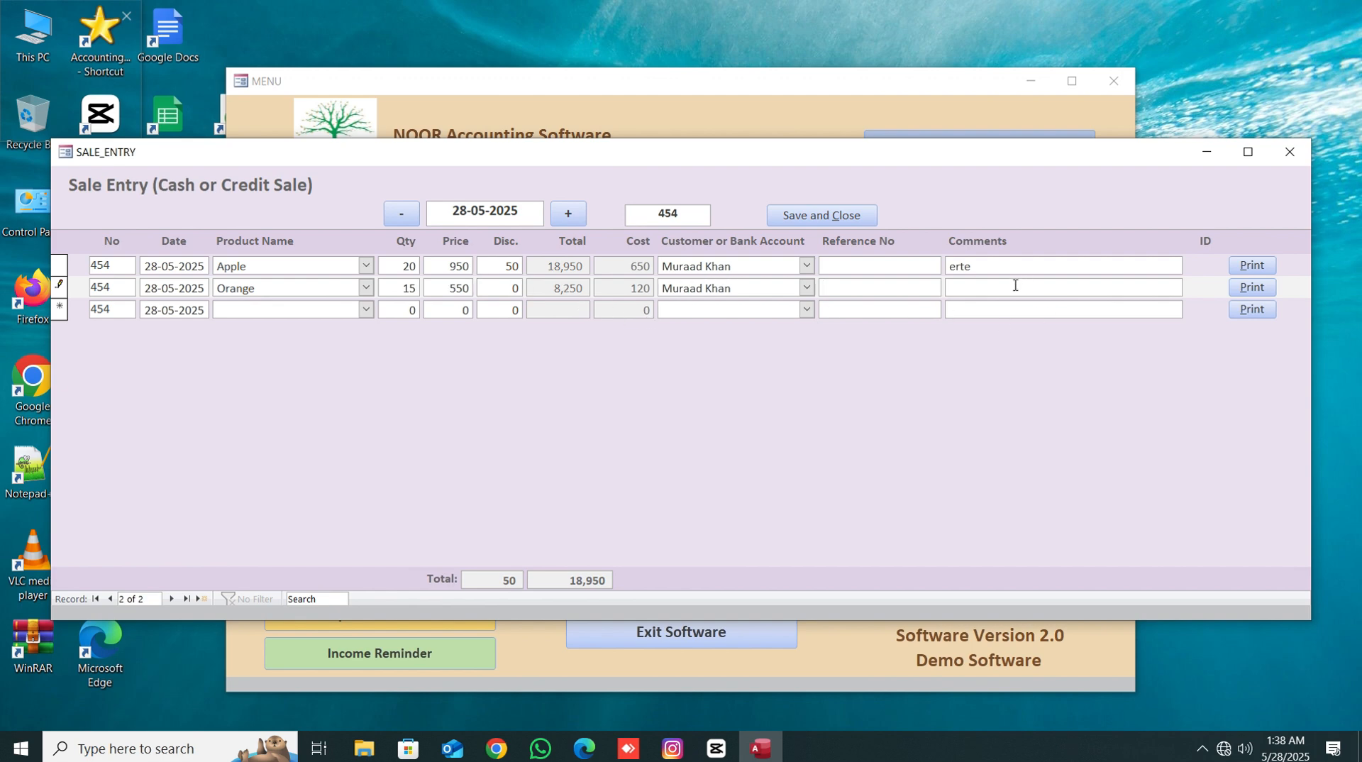
type("sdfsdfs")
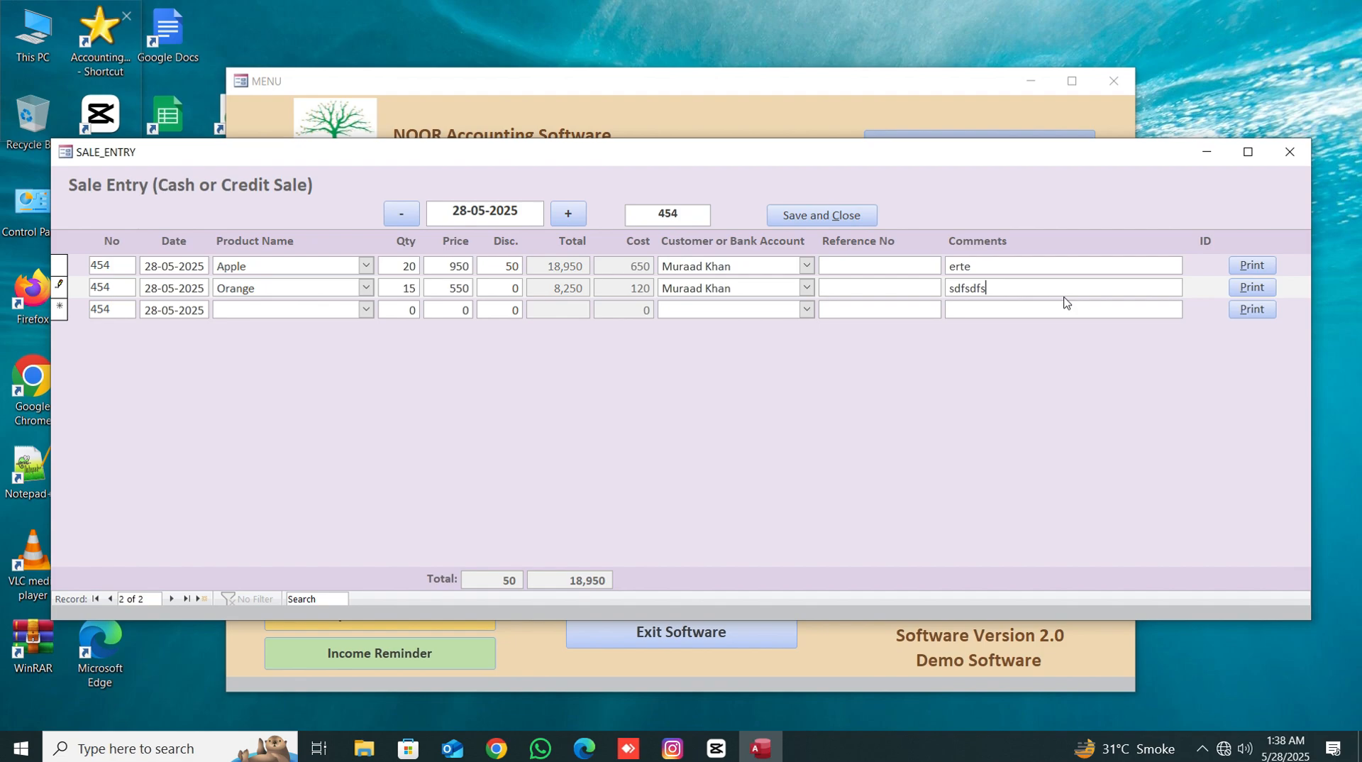
- Print-preview the two-item sales bill, close the preview, and save and close the sale entry
left_click(1251, 288)
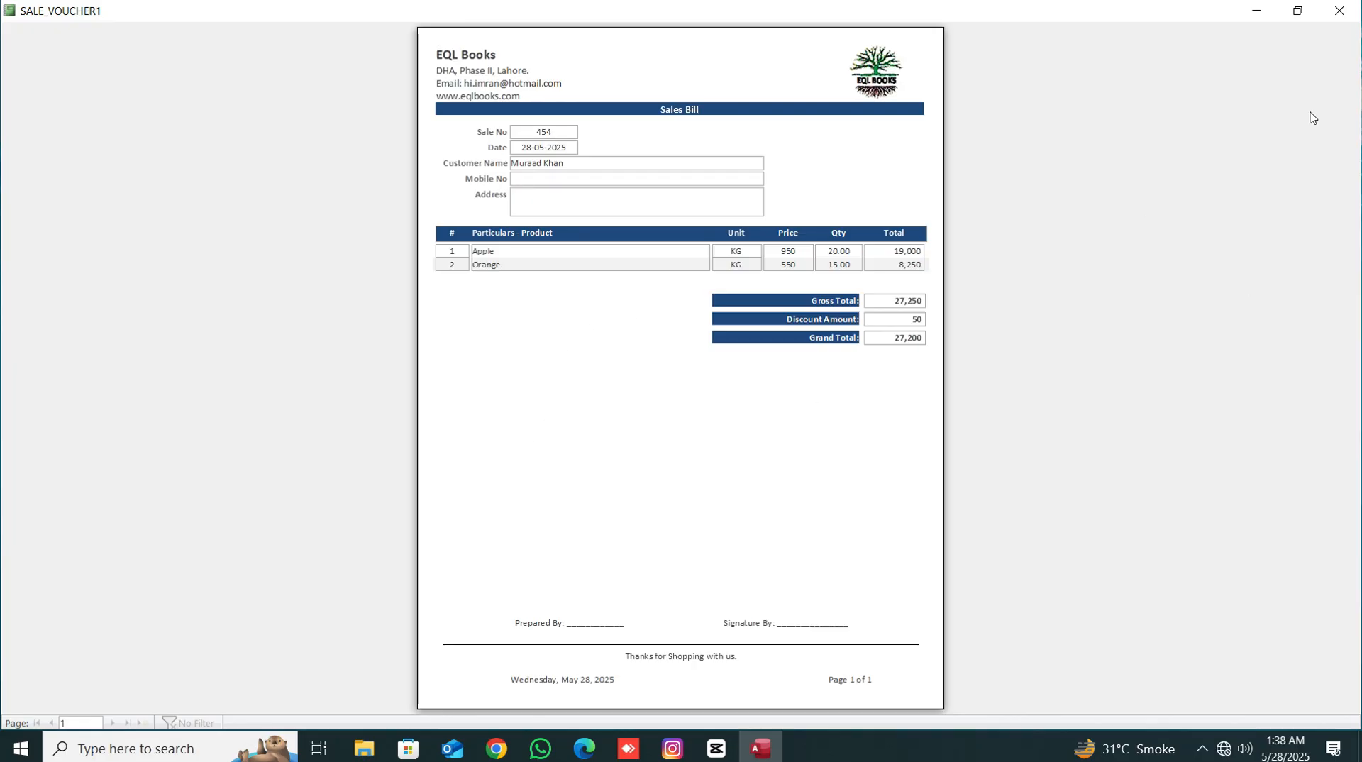
left_click(1339, 10)
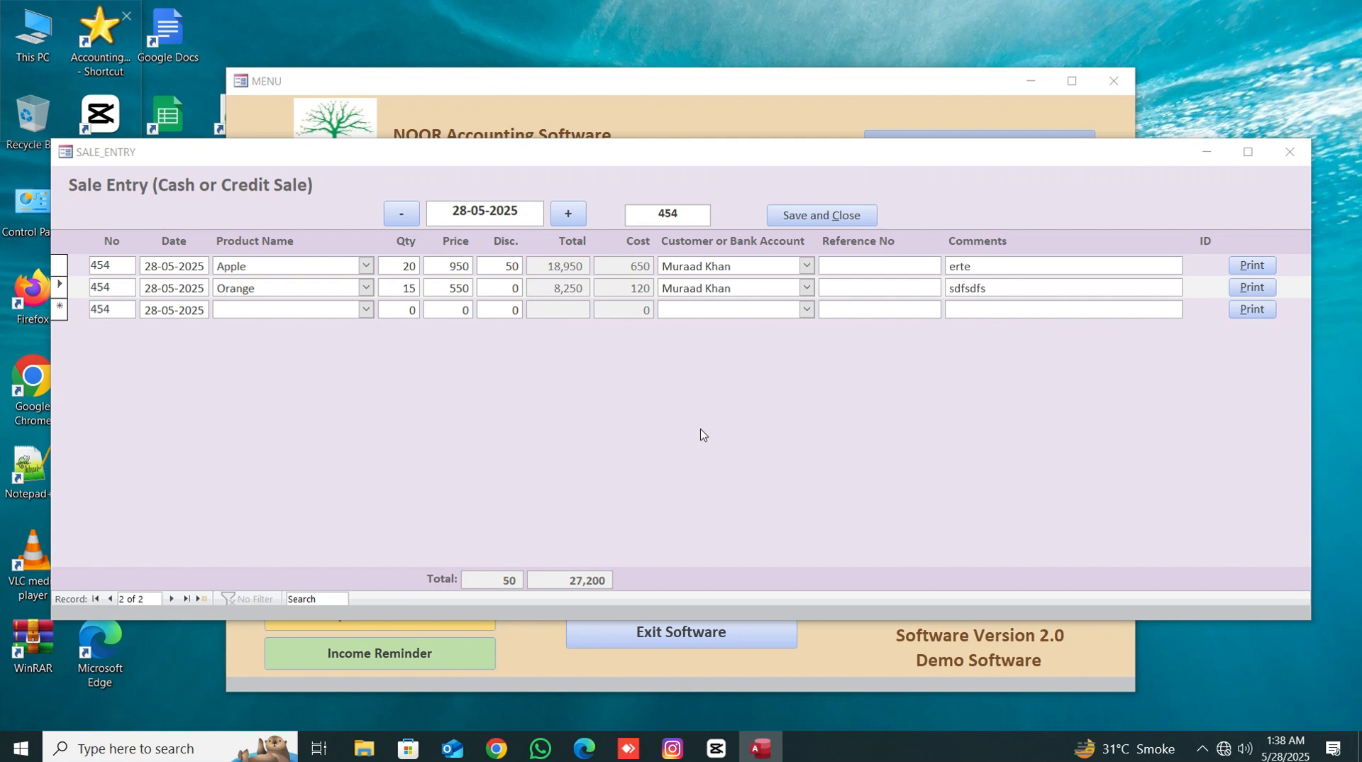
left_click(824, 221)
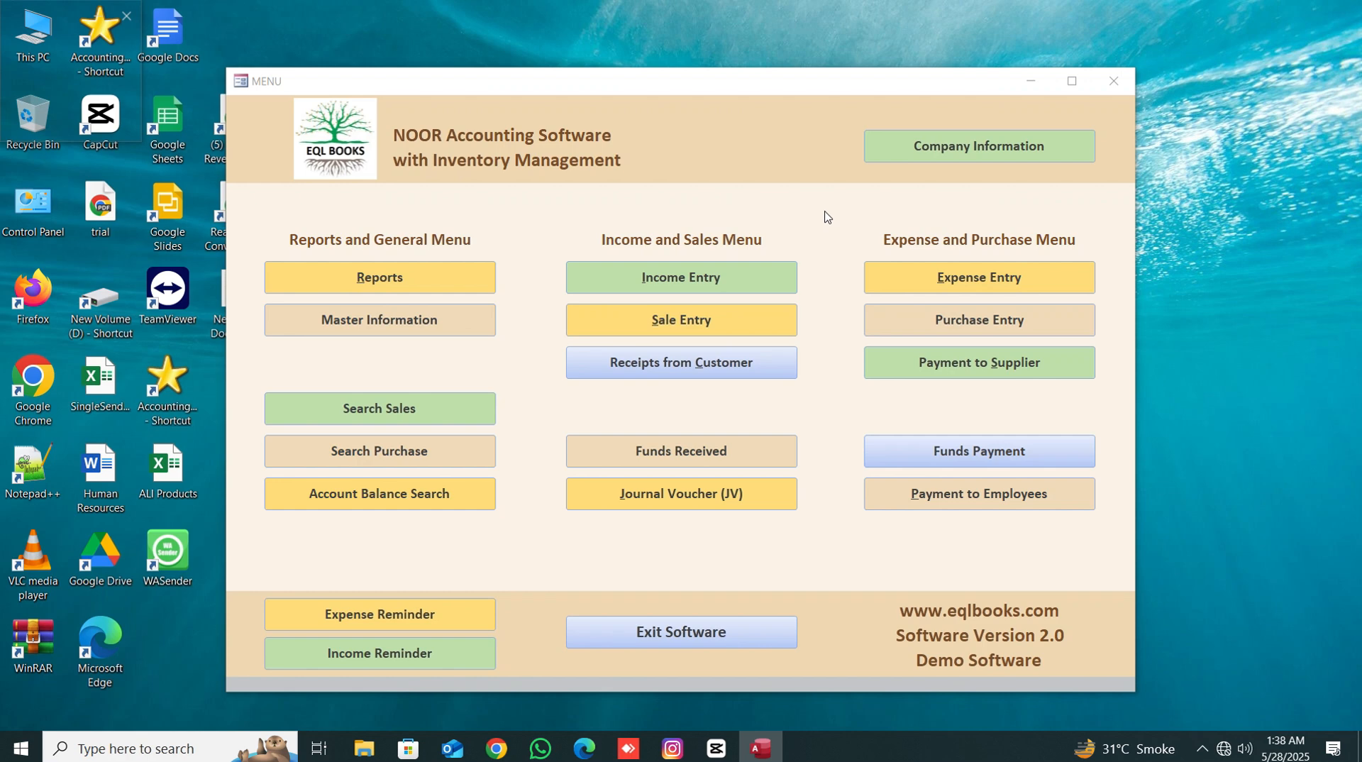
- Open the company and reports information, review its fields, and save and close it
left_click(961, 155)
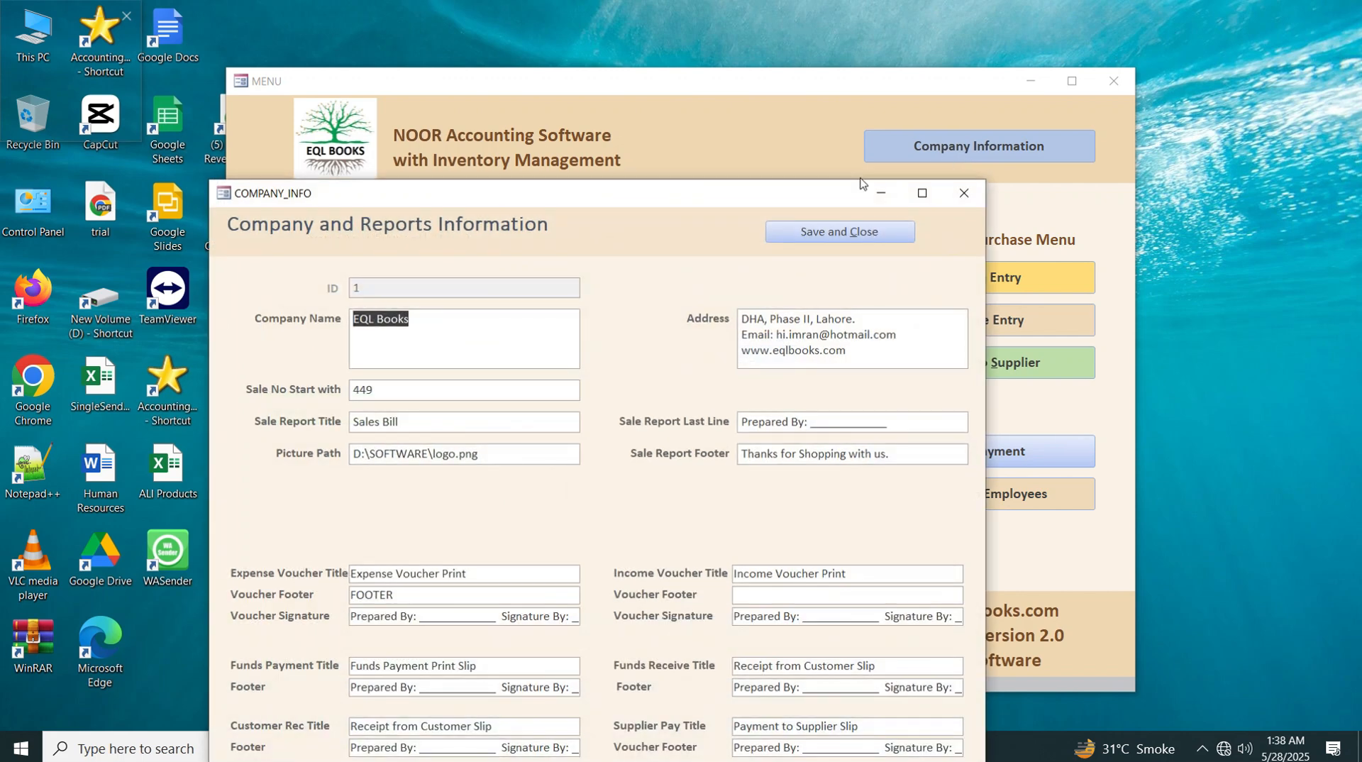
left_click_drag(669, 205, 687, 136)
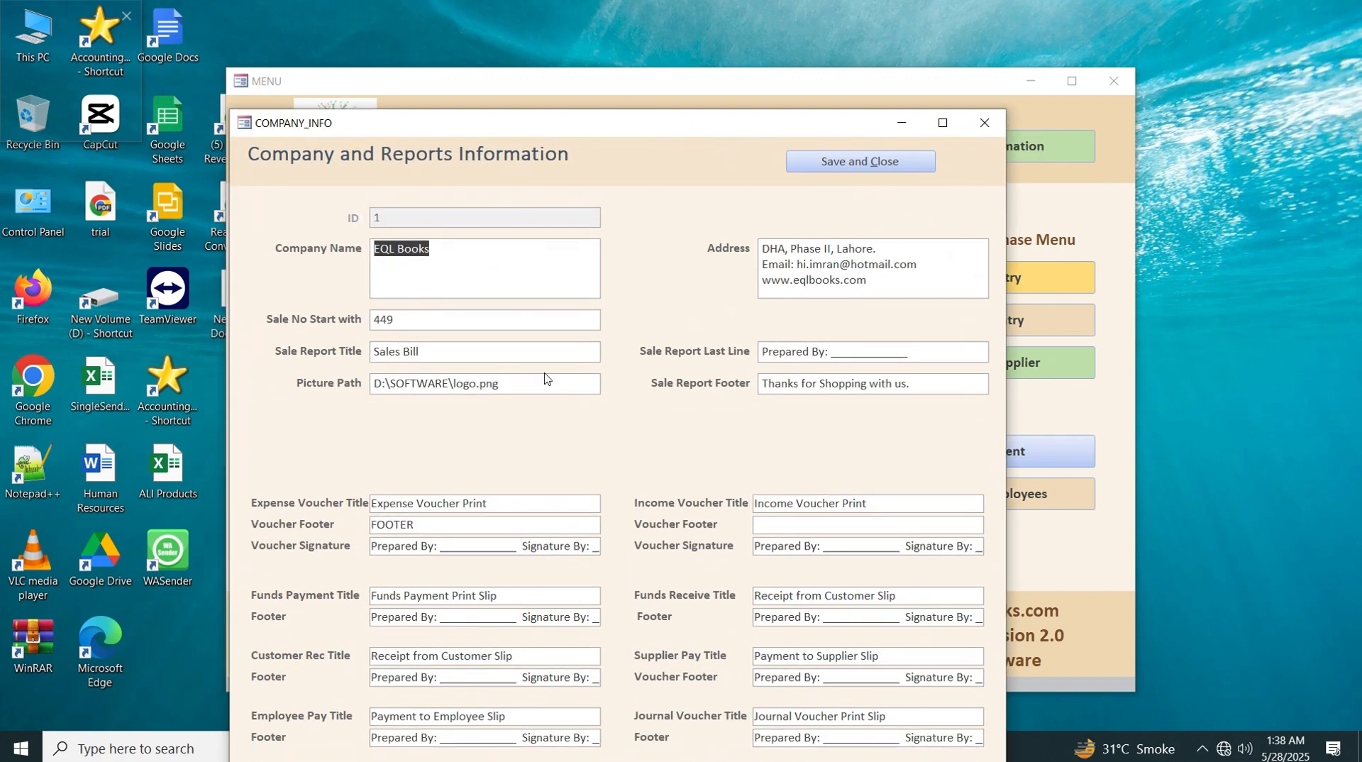
left_click_drag(532, 382, 302, 396)
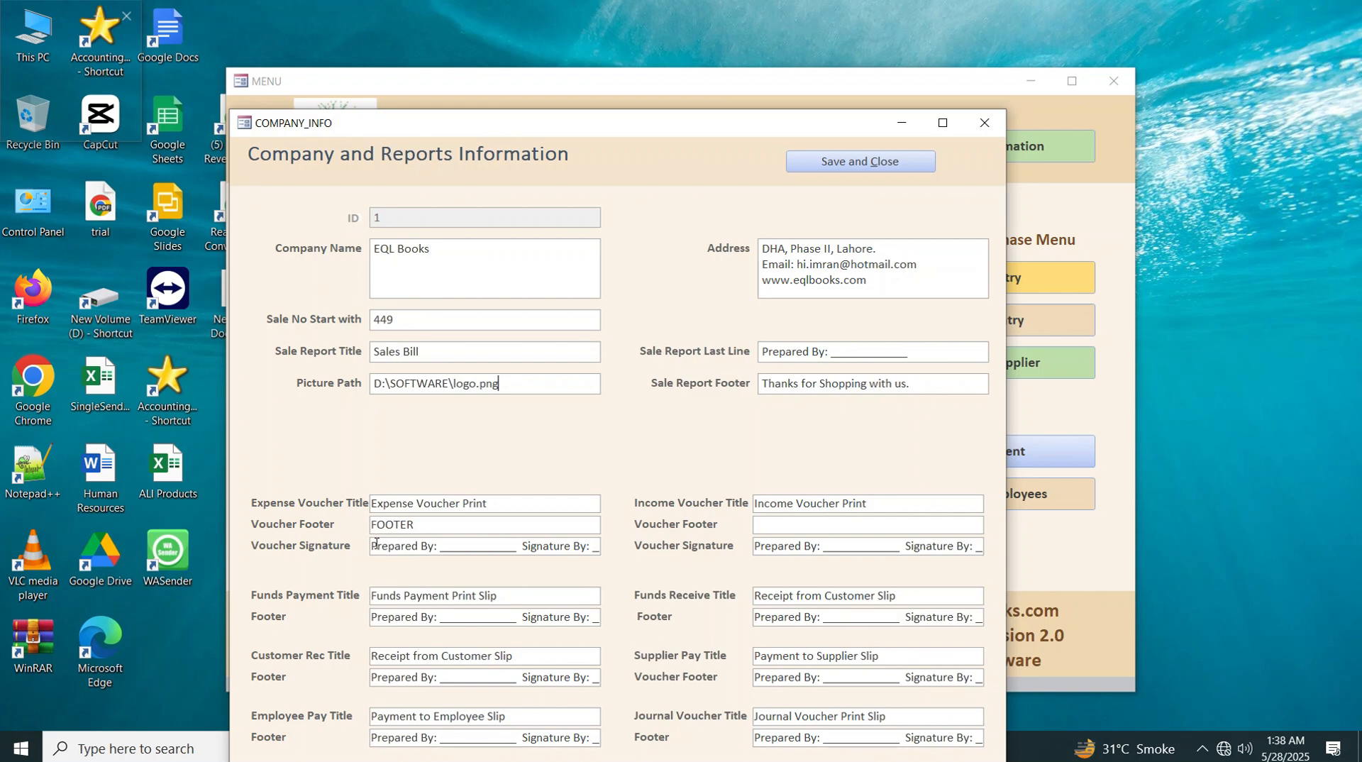
left_click_drag(376, 546, 621, 564)
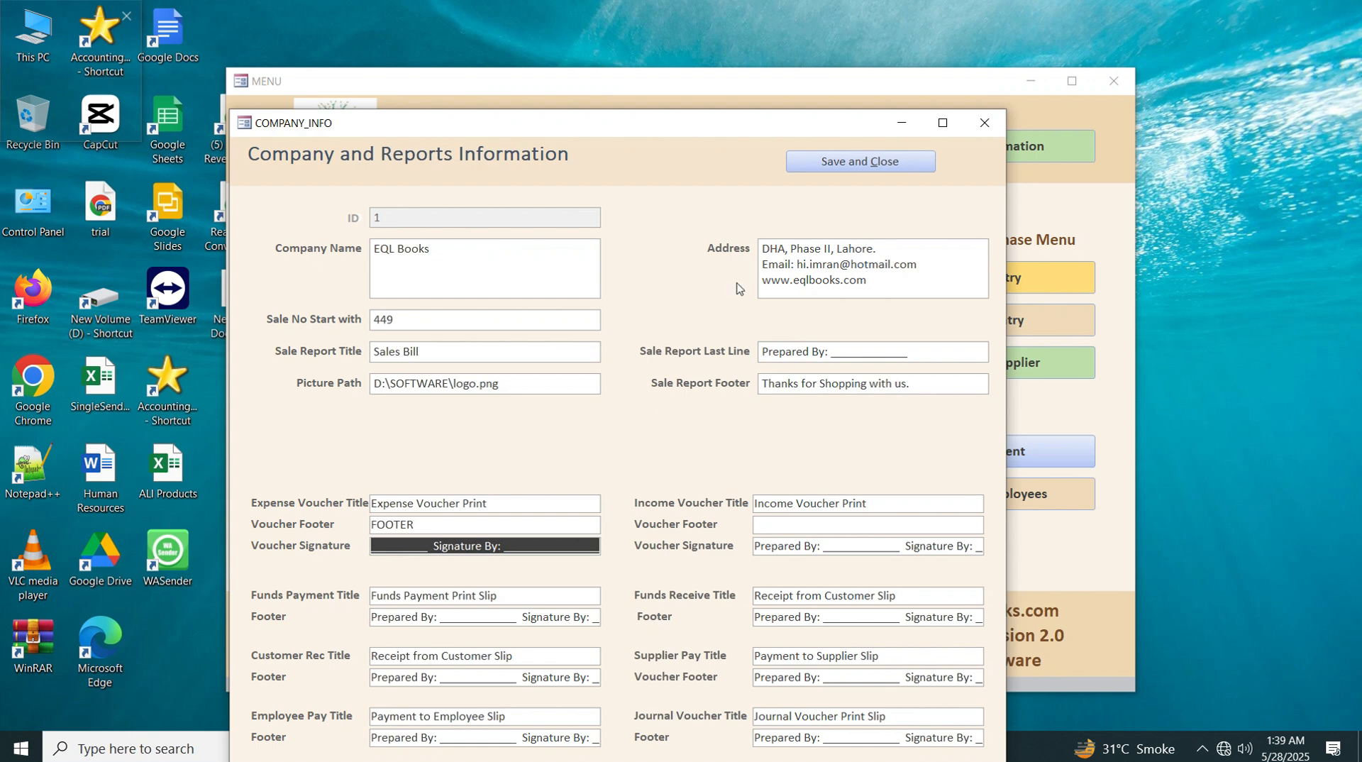
left_click(816, 163)
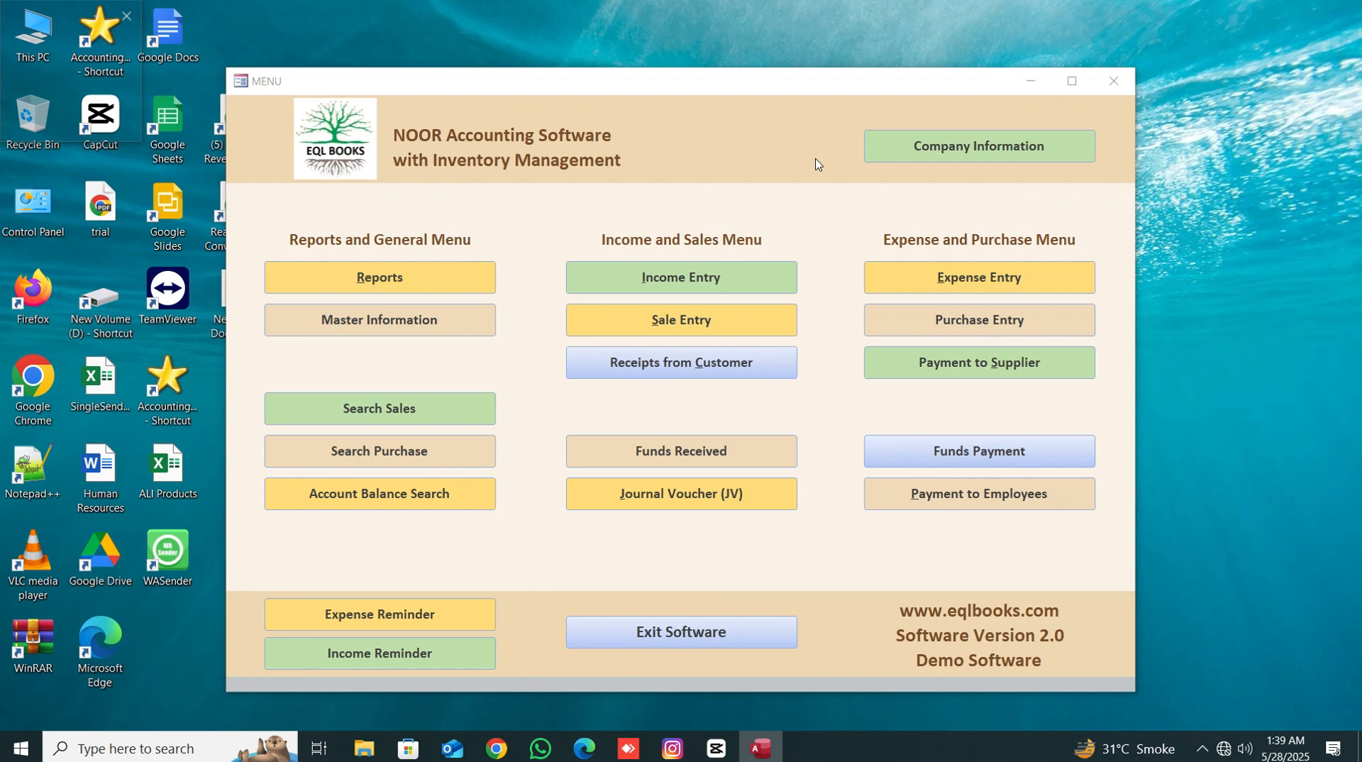
- Open Employee Accounts from the master information and close both forms again
left_click(441, 323)
left_click(844, 352)
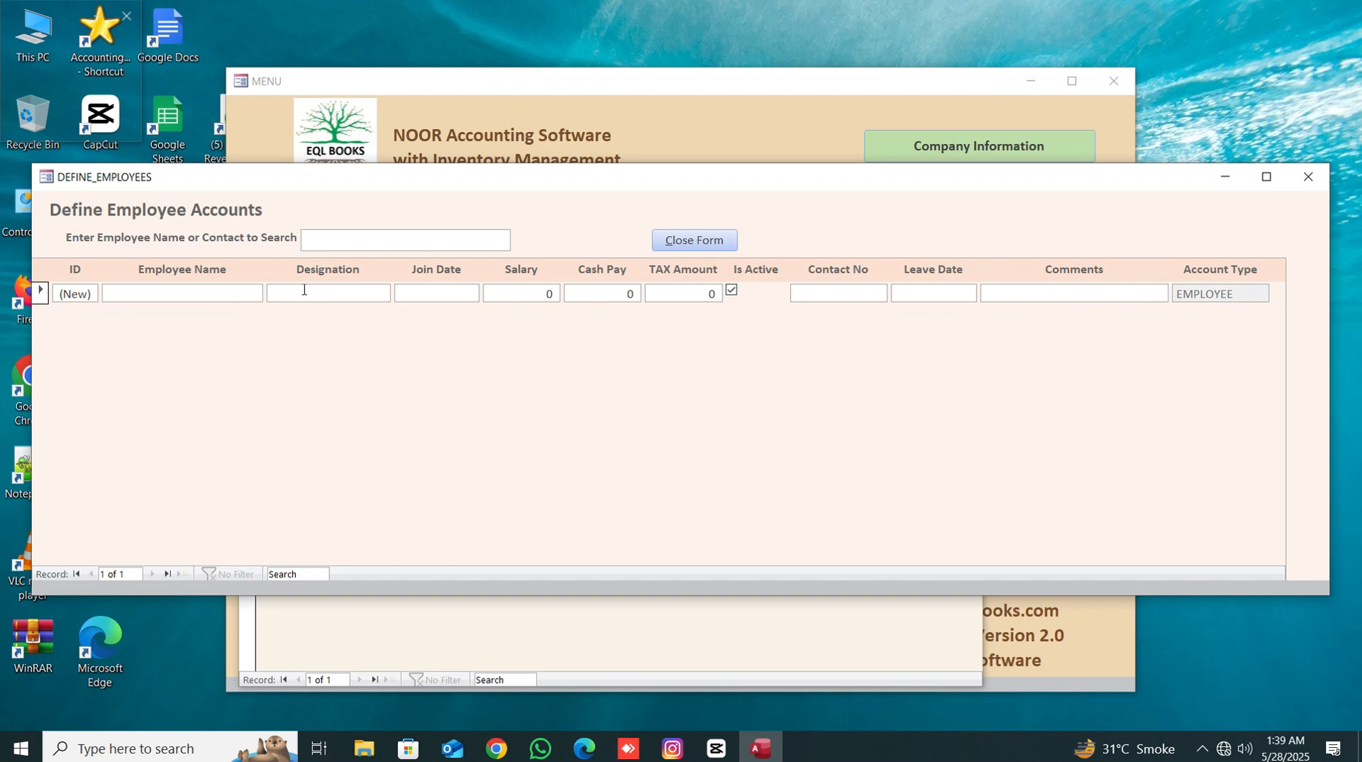
left_click(686, 242)
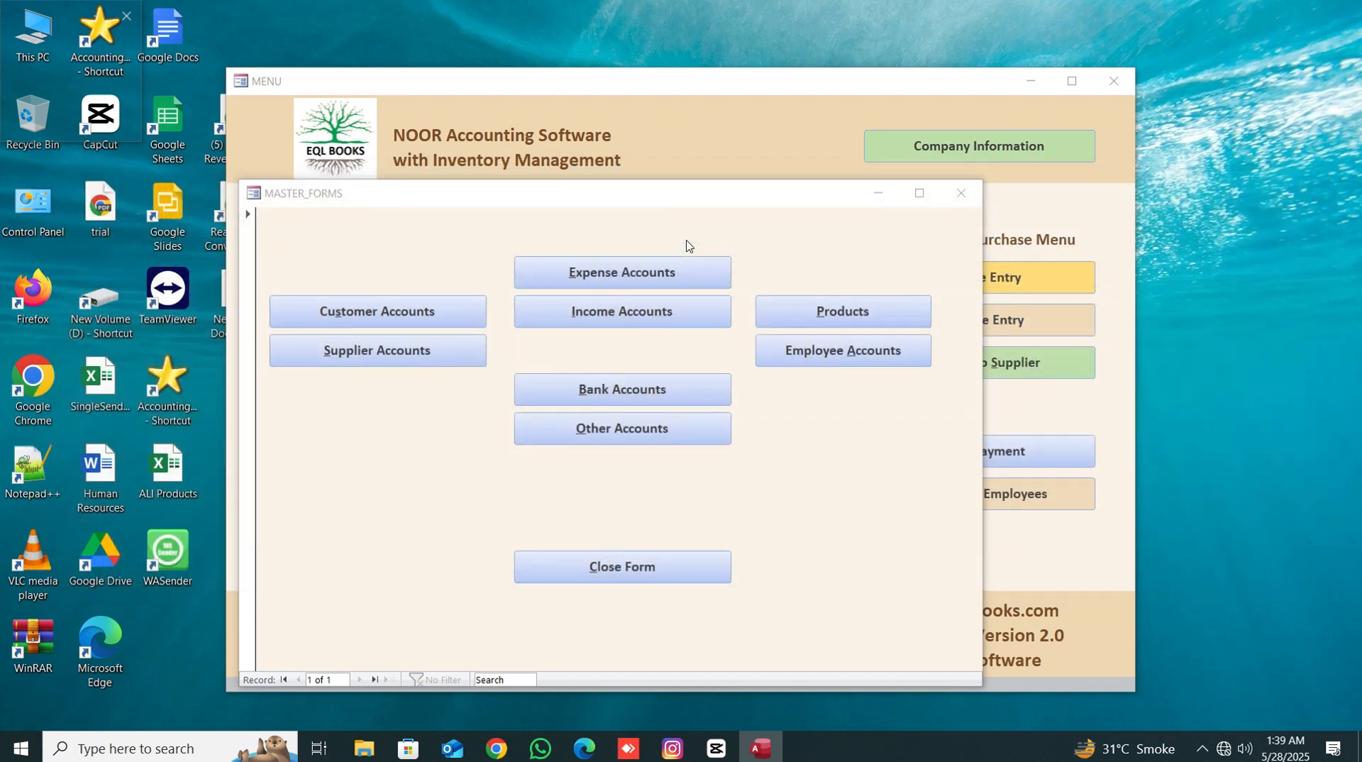
left_click(632, 568)
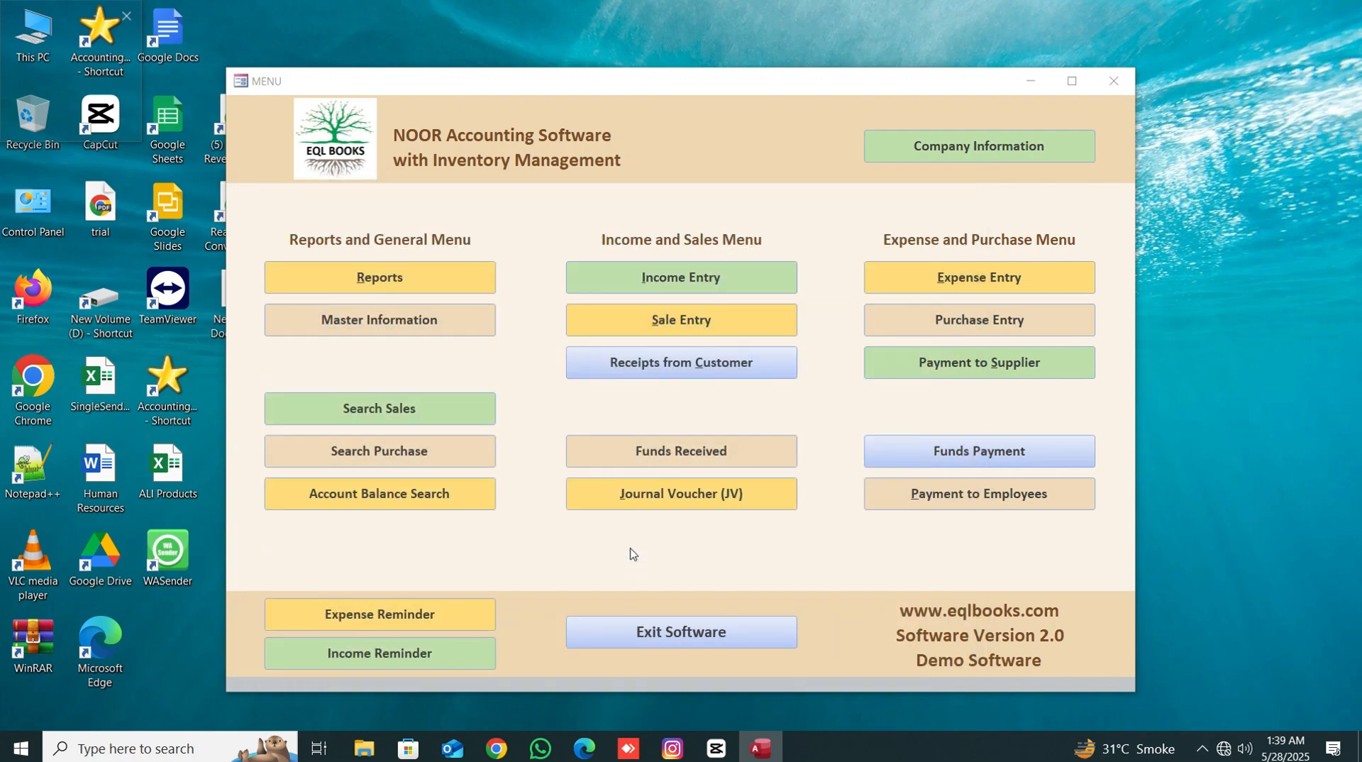
- Open the sale search, maximize it, search for the text cre, and close the window
left_click(375, 408)
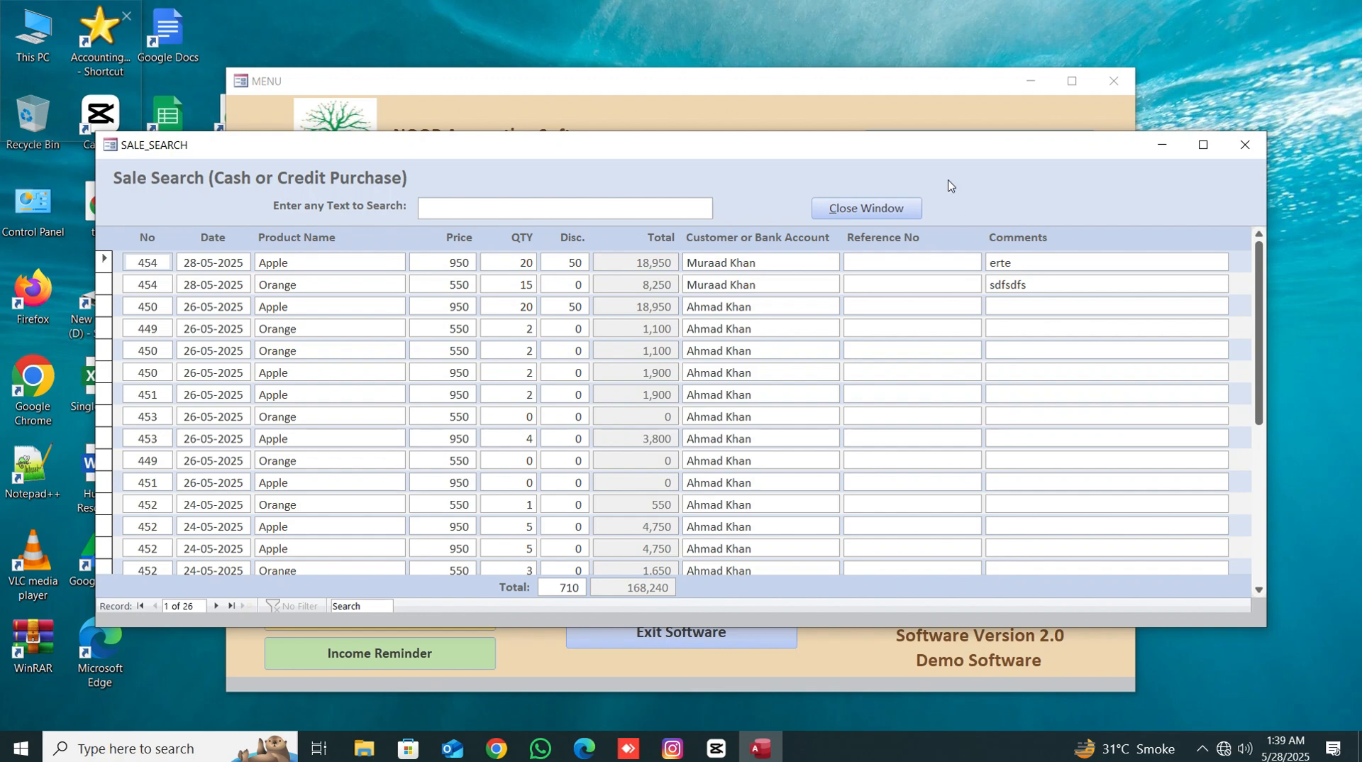
double_click(940, 144)
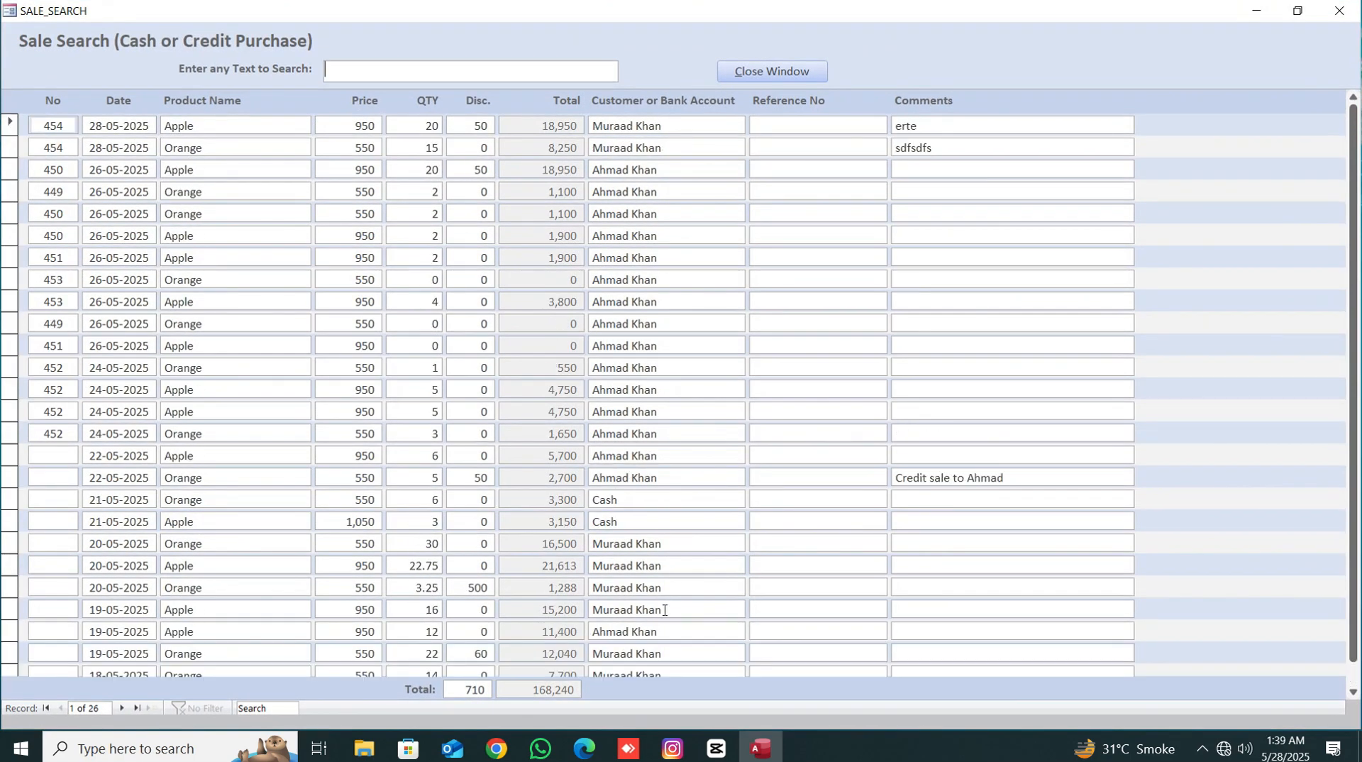
left_click(375, 71)
type("cre")
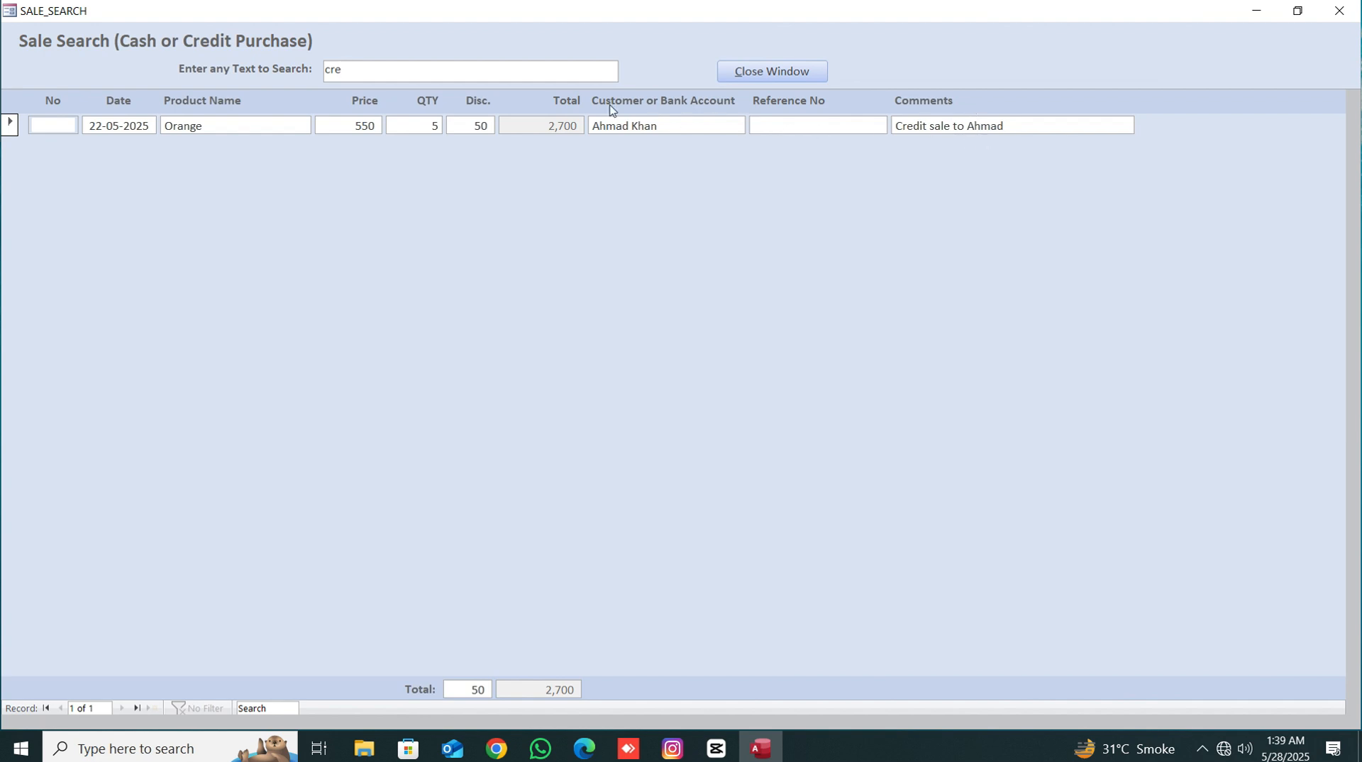
left_click_drag(380, 73, 252, 76)
left_click(786, 81)
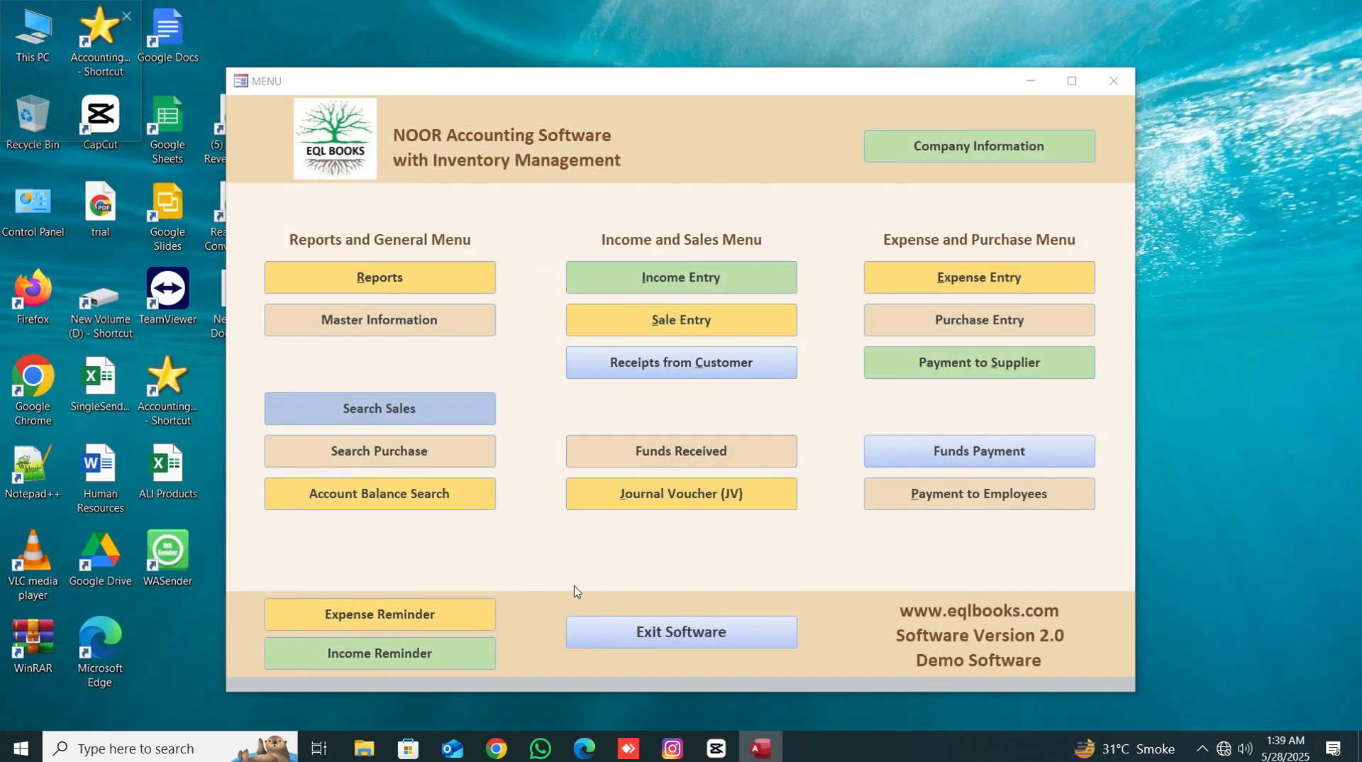
- Check account balances for Faisal Bank, the owner's capital account and the second customer, then close the search
left_click(434, 496)
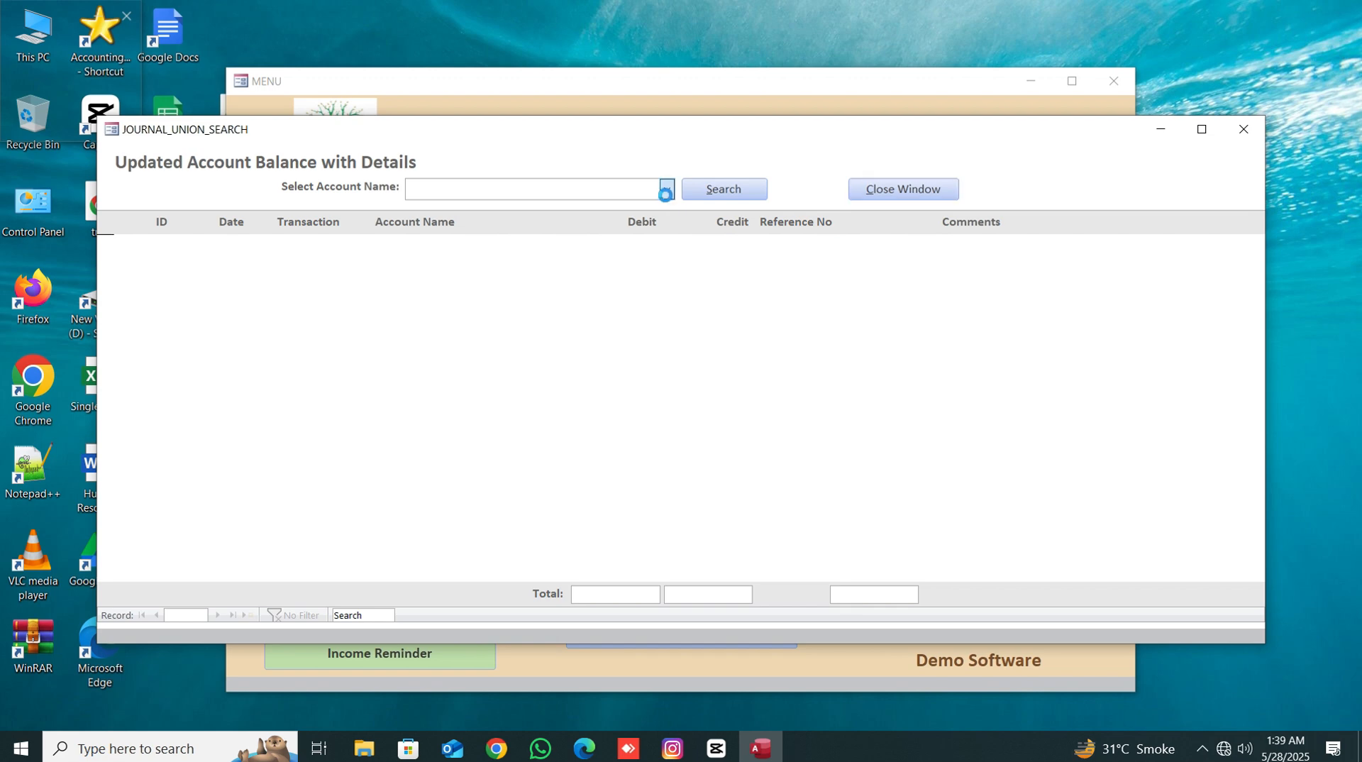
left_click(667, 188)
left_click(551, 258)
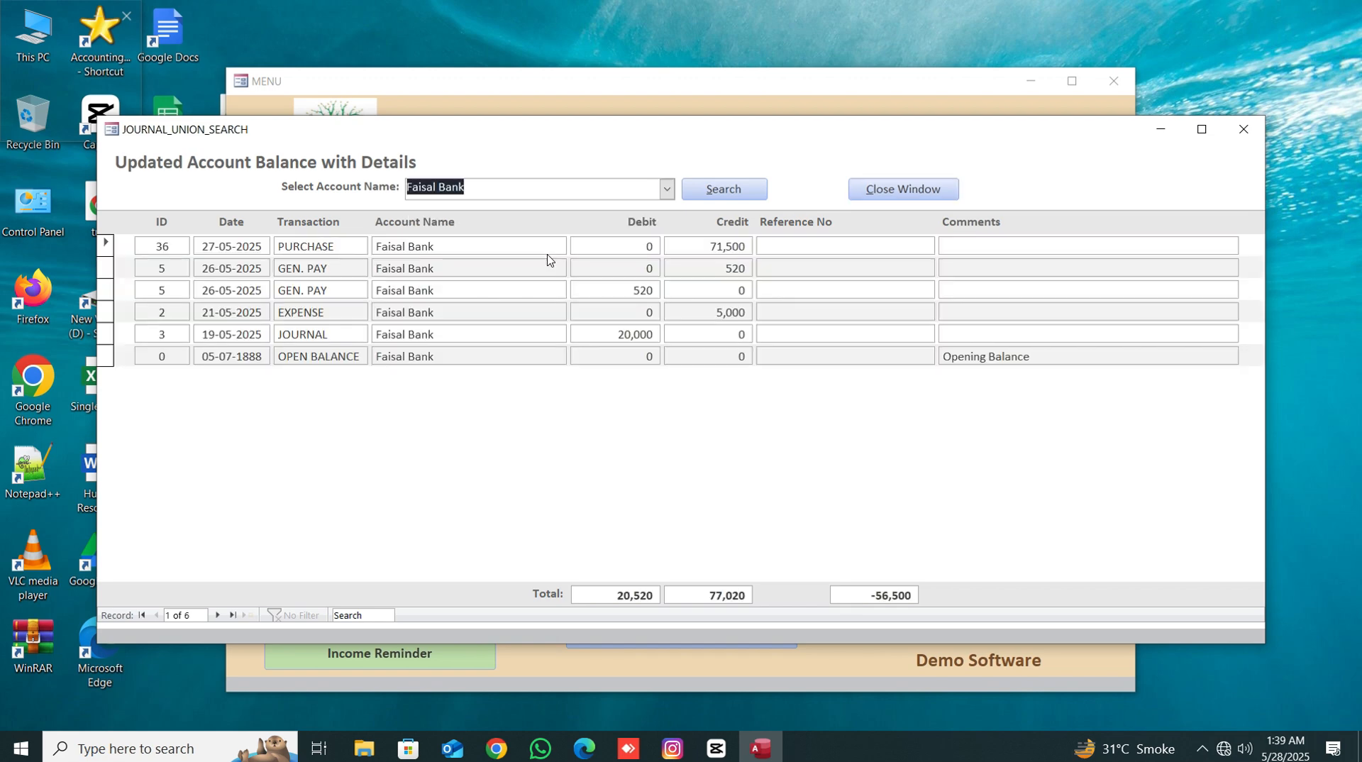
left_click(667, 188)
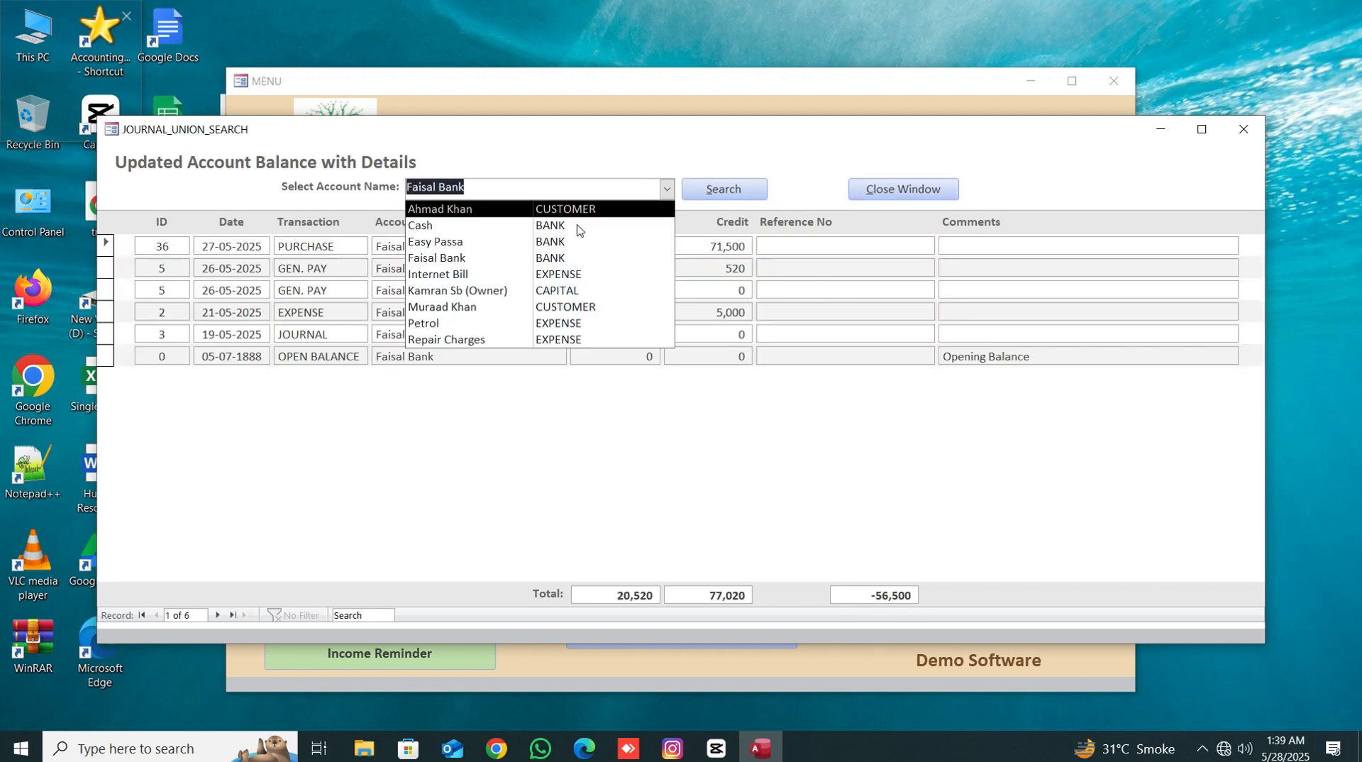
left_click(459, 292)
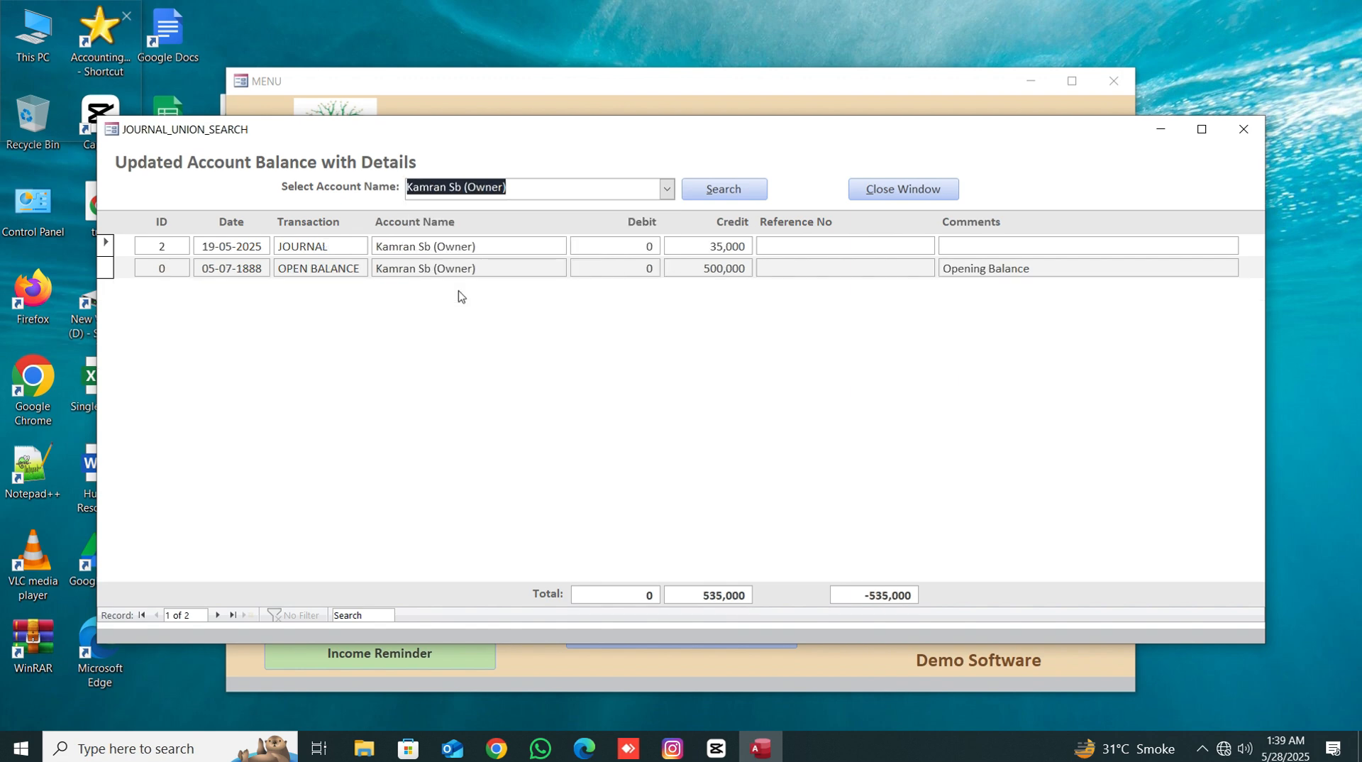
left_click(667, 191)
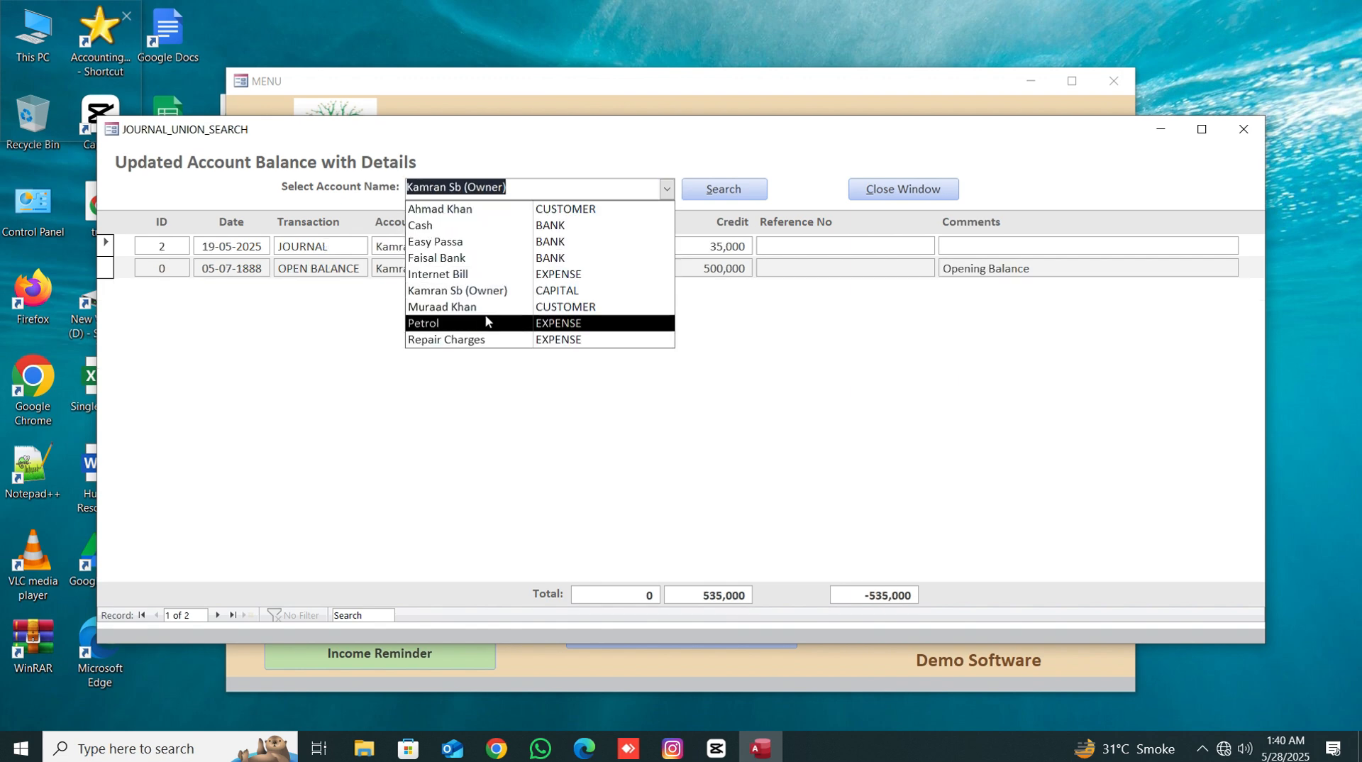
left_click(490, 307)
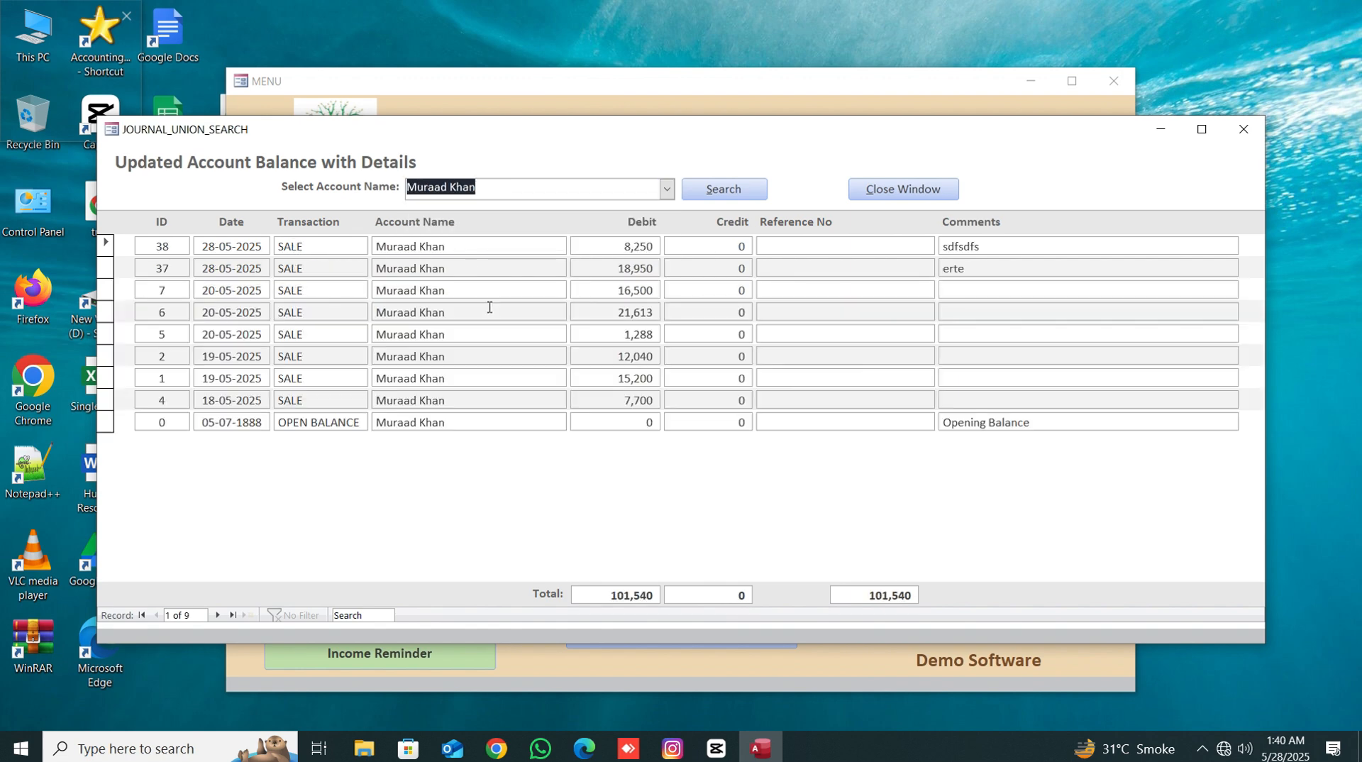
left_click(886, 195)
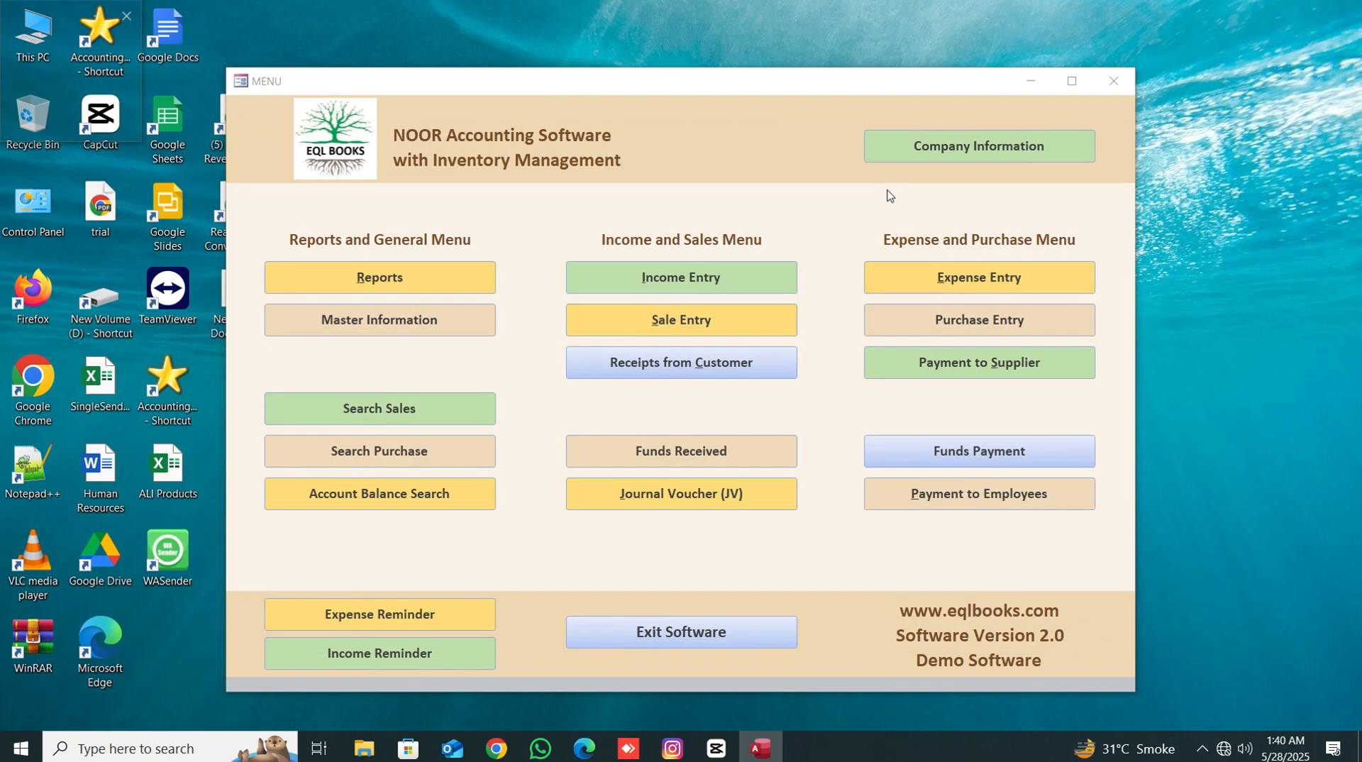
- Open the system reports and preview the Trial Balance for 01-05-2025 to 31-05-2025
left_click(397, 276)
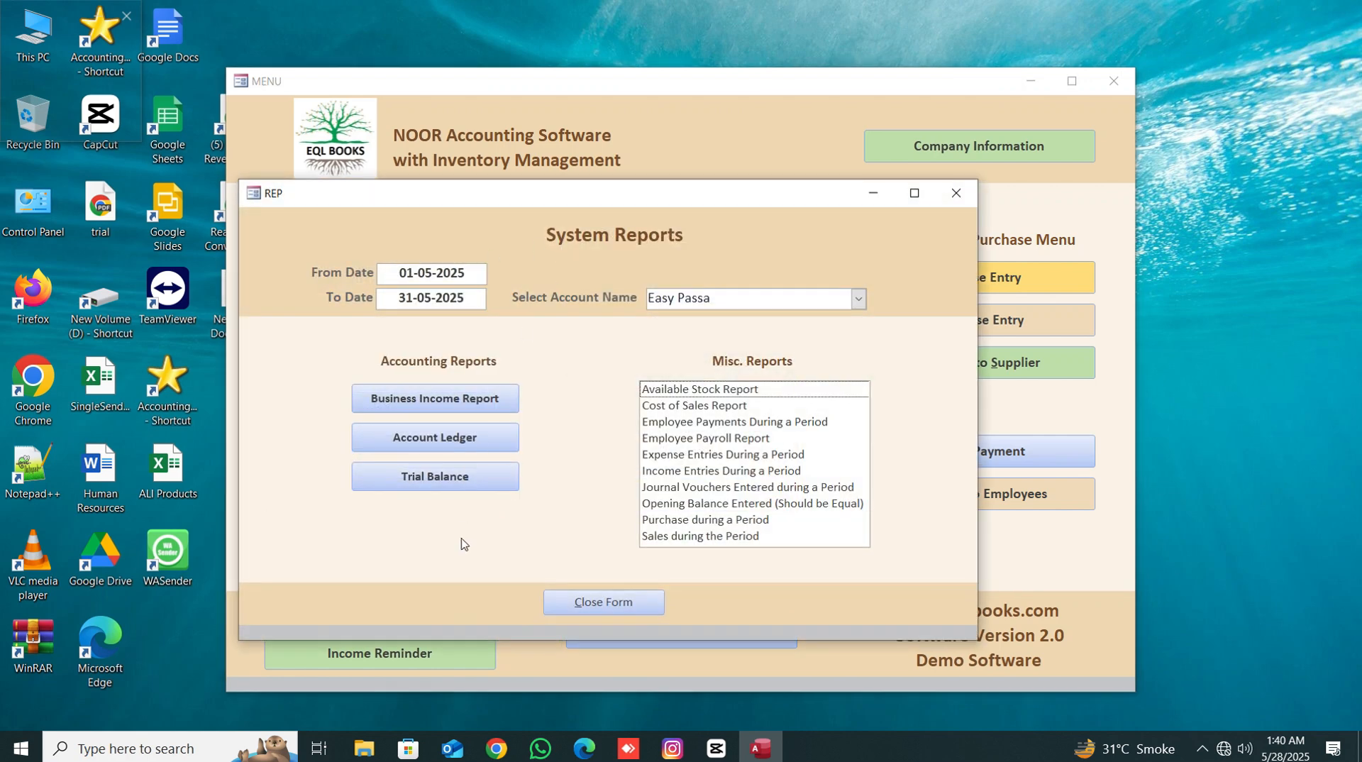
left_click(452, 480)
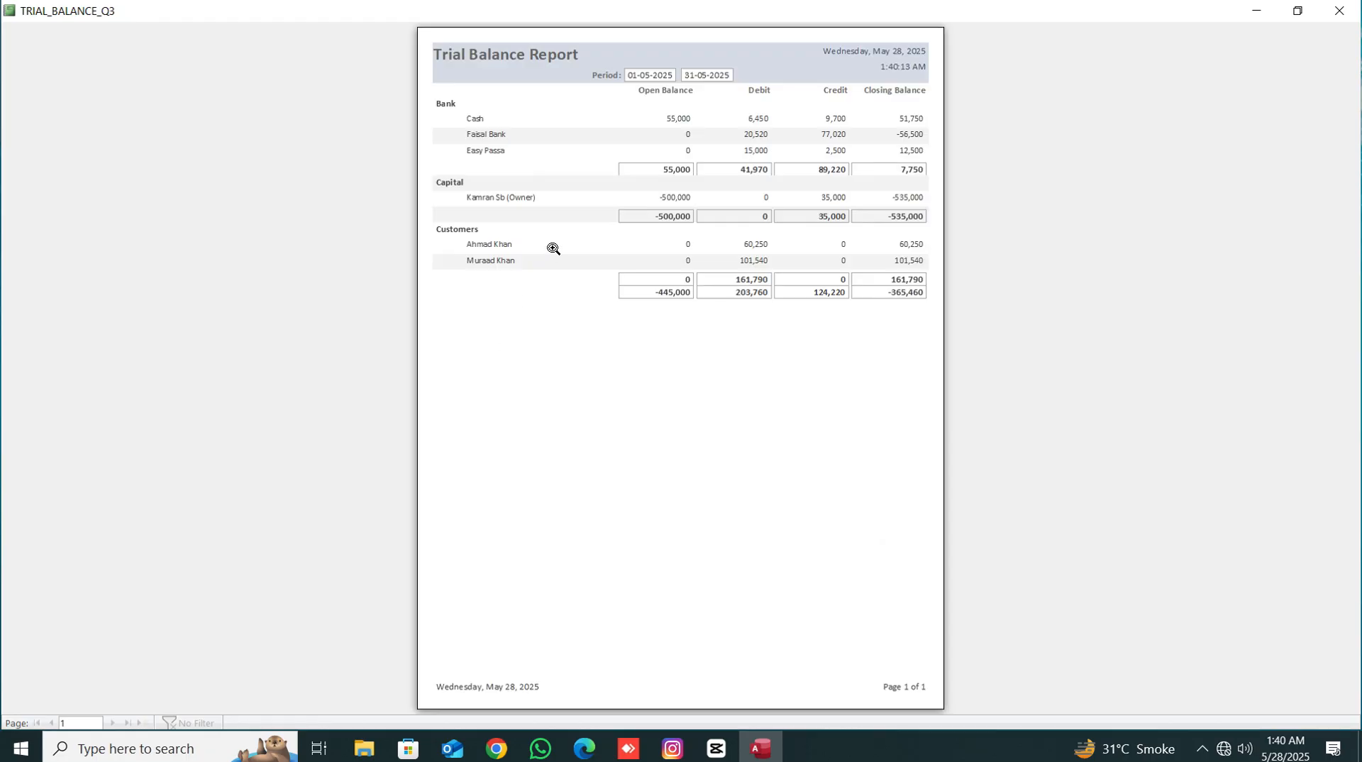
left_click(1340, 13)
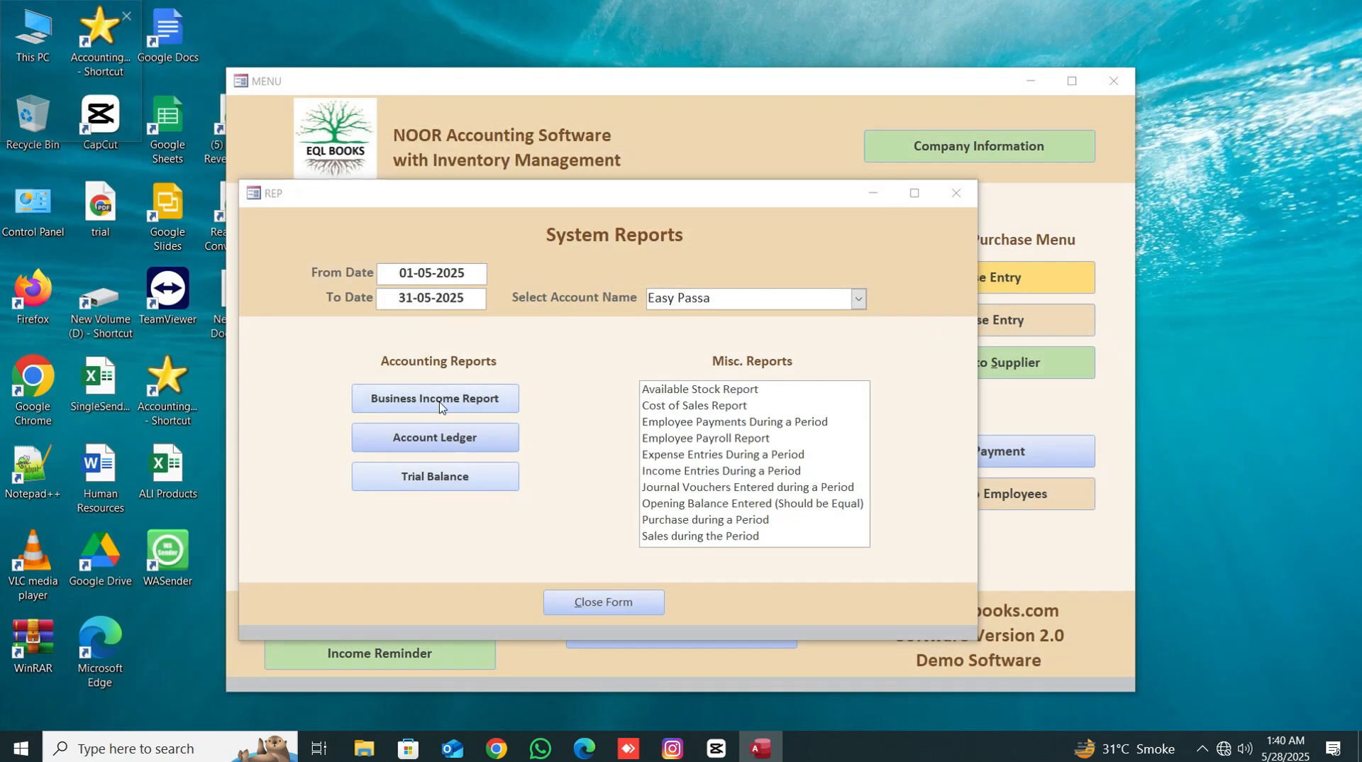
- Preview the Business Income Report and the Account Ledger for Easy Passa, closing each preview
left_click(438, 400)
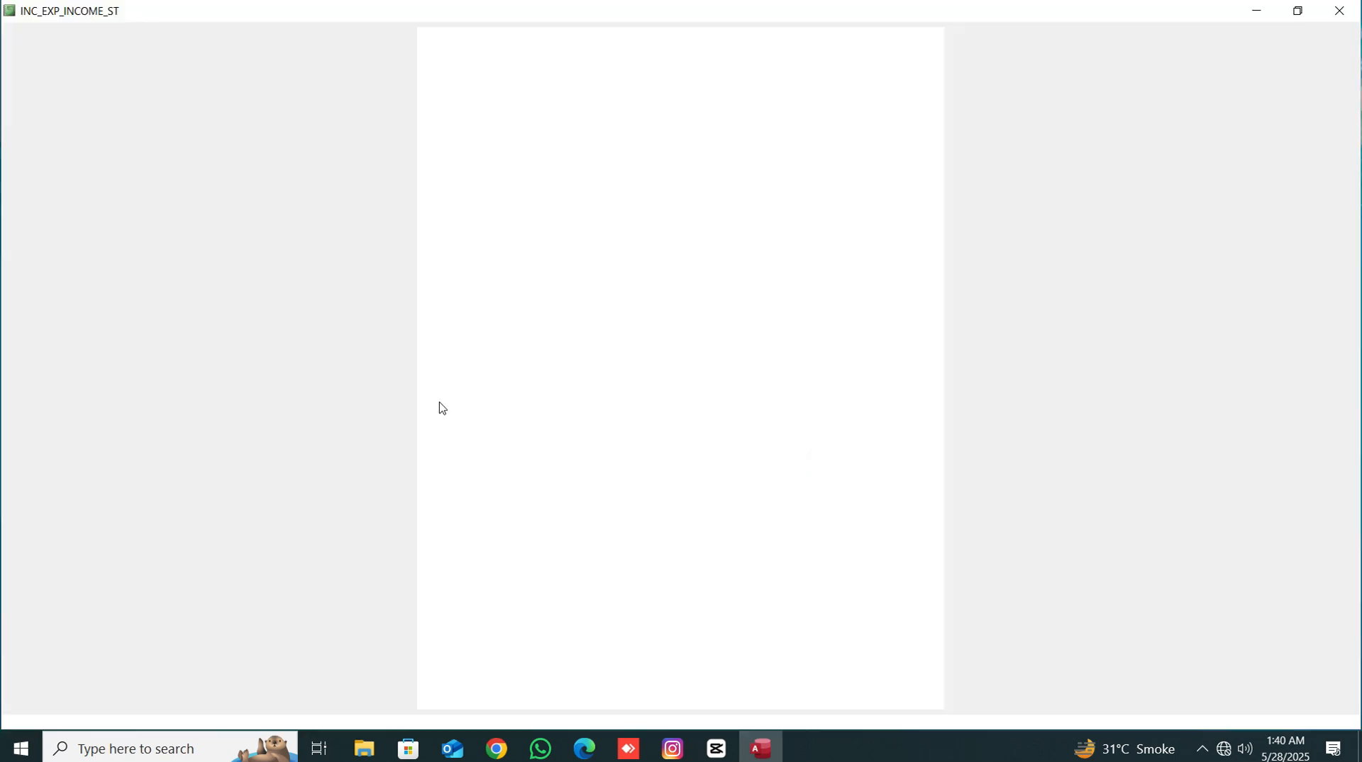
left_click(1340, 10)
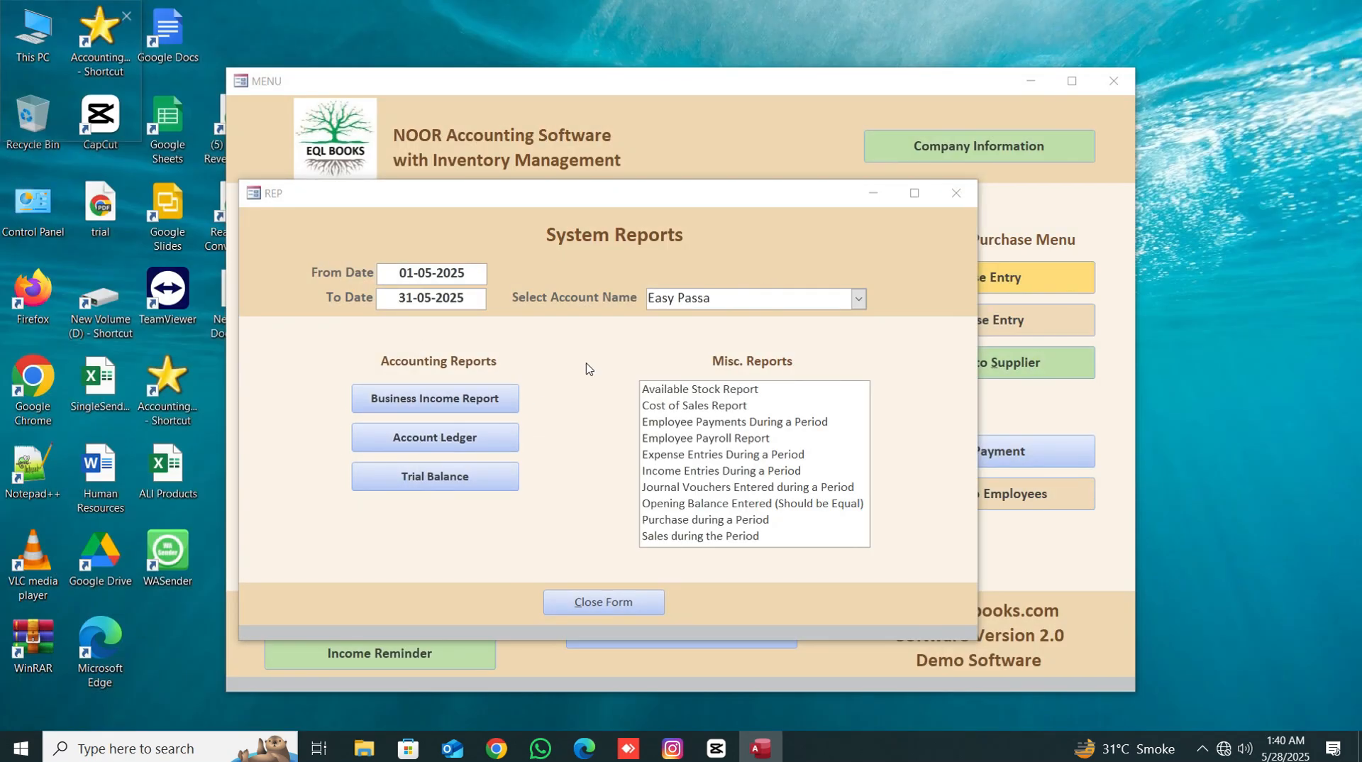
left_click(454, 441)
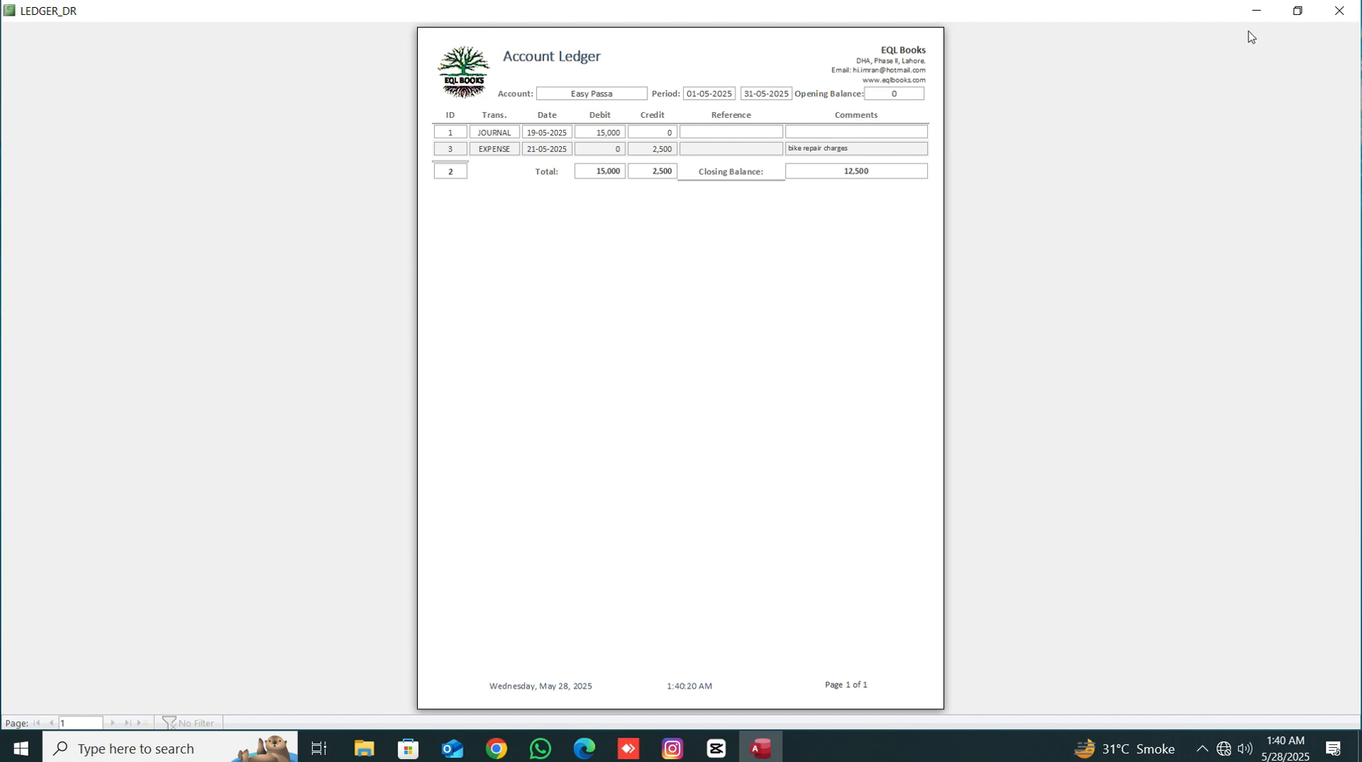
left_click(1343, 7)
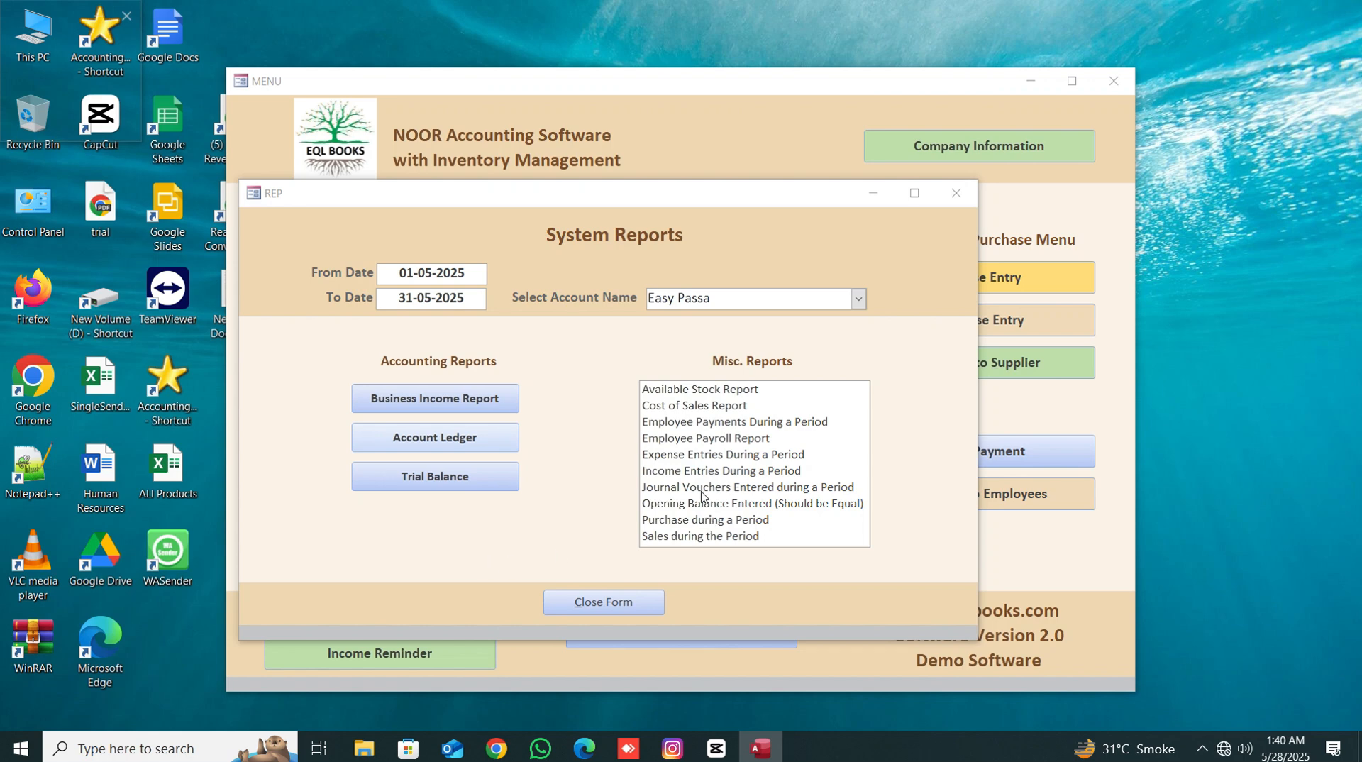
- Preview the Cost of Sales Report, zoom in to examine its rows, and close it
double_click(683, 406)
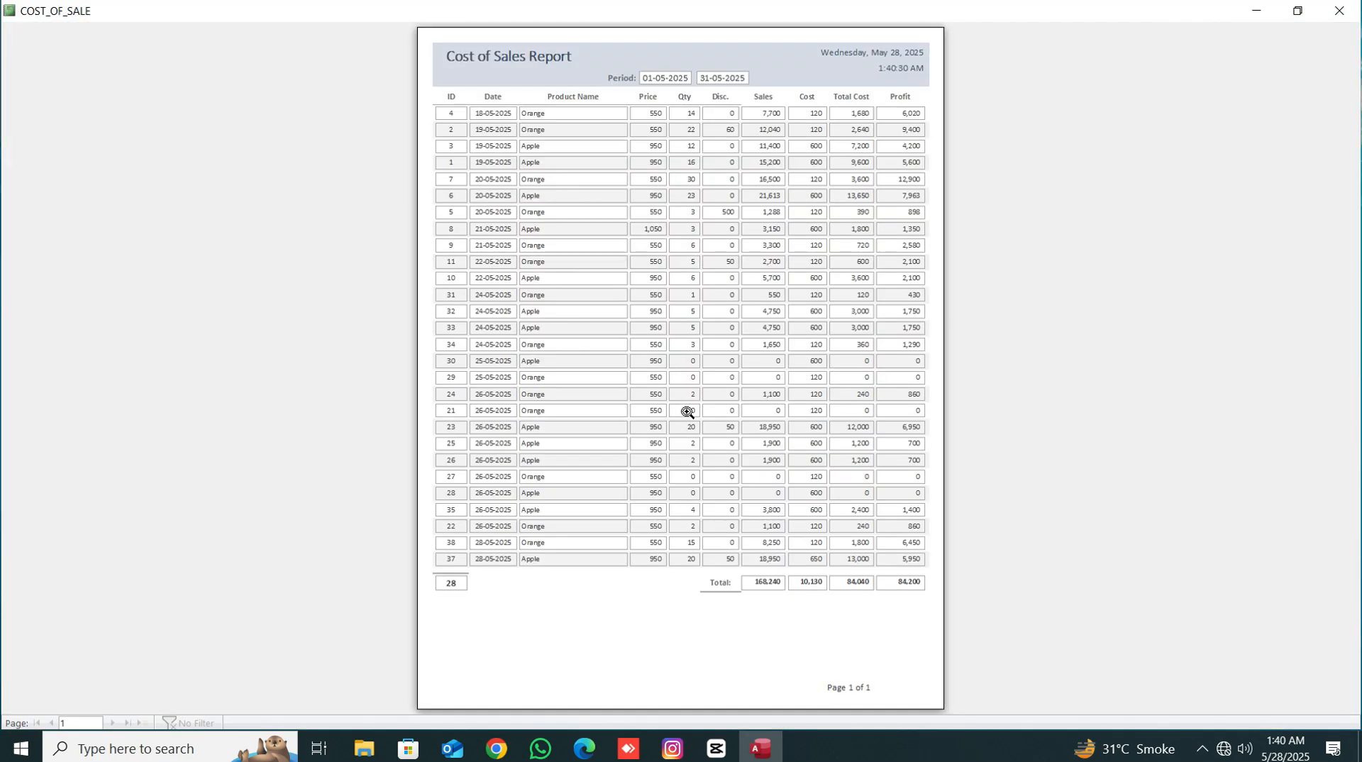
left_click(557, 151)
scroll(593, 399, "up", 2)
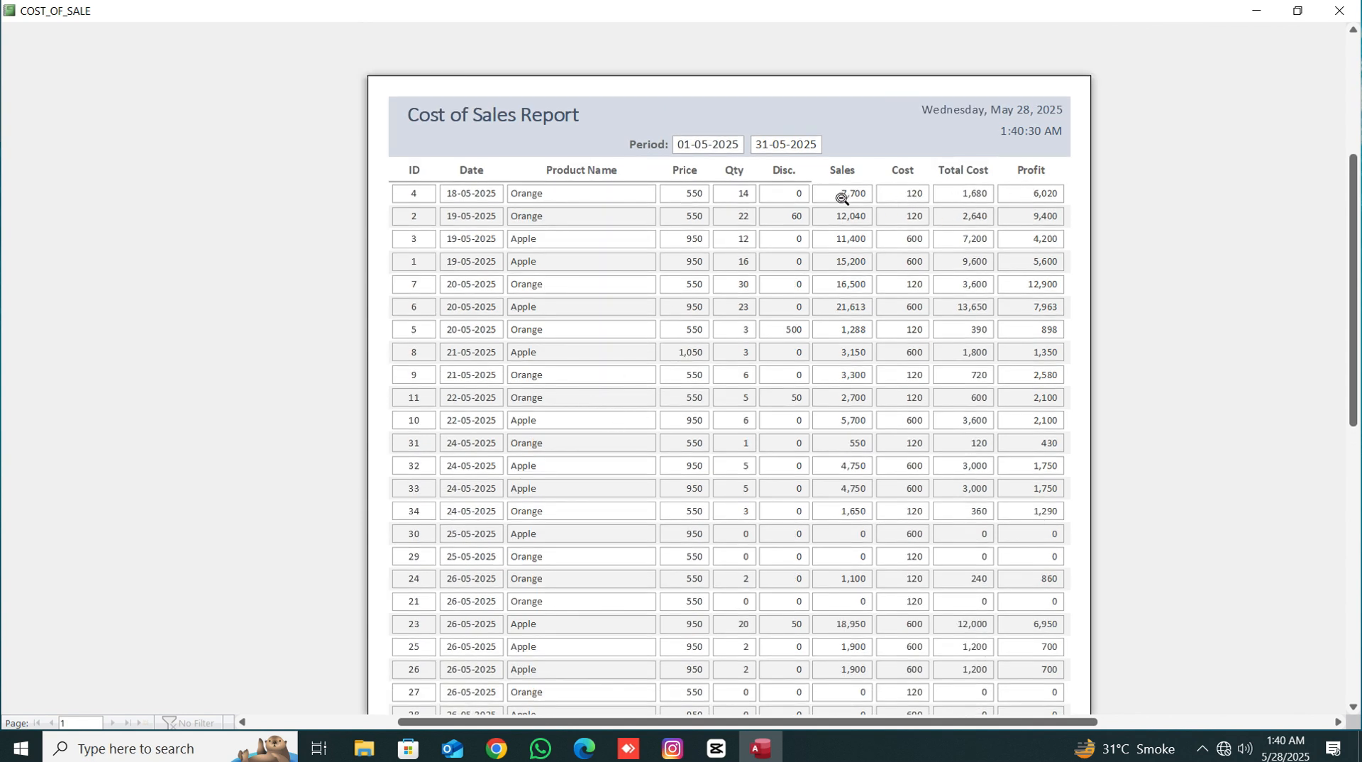
scroll(1024, 515, "down", 1)
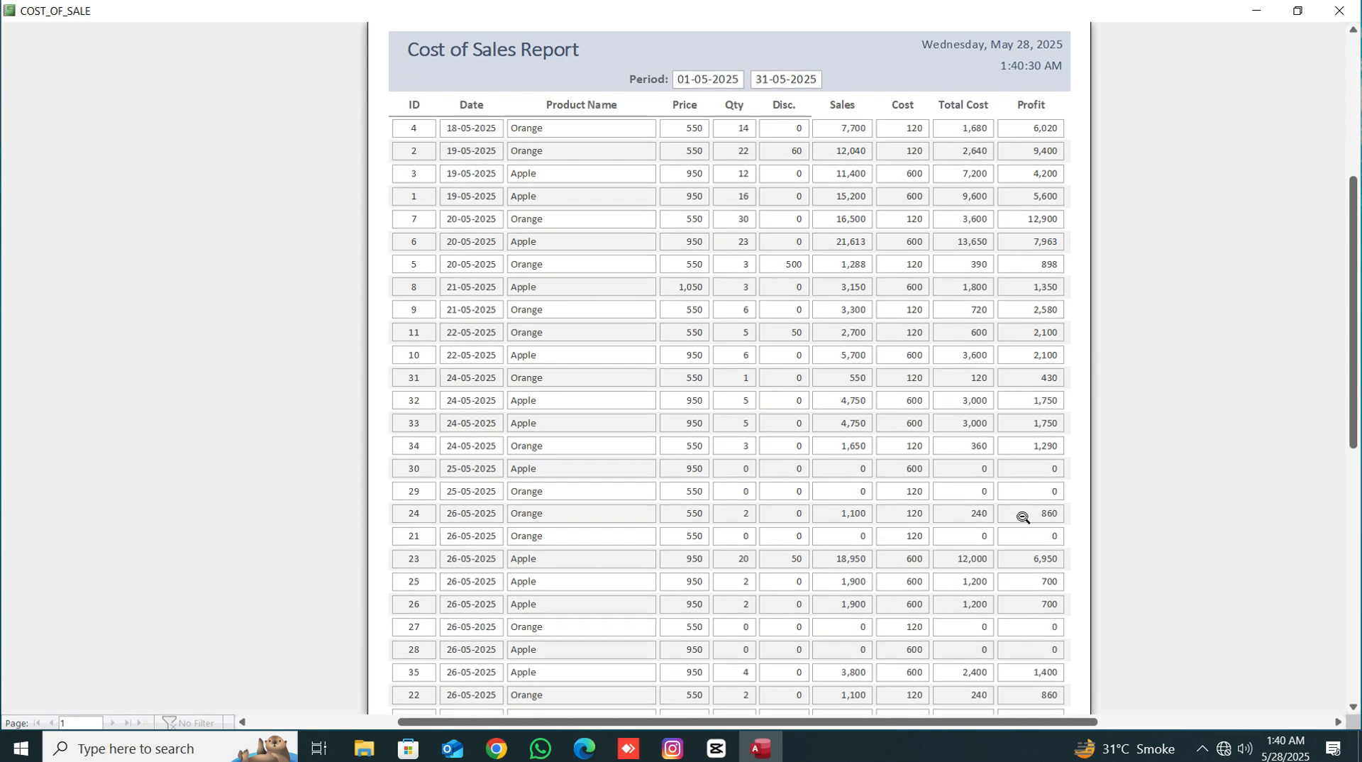
scroll(1023, 517, "down", 3)
left_click(1339, 10)
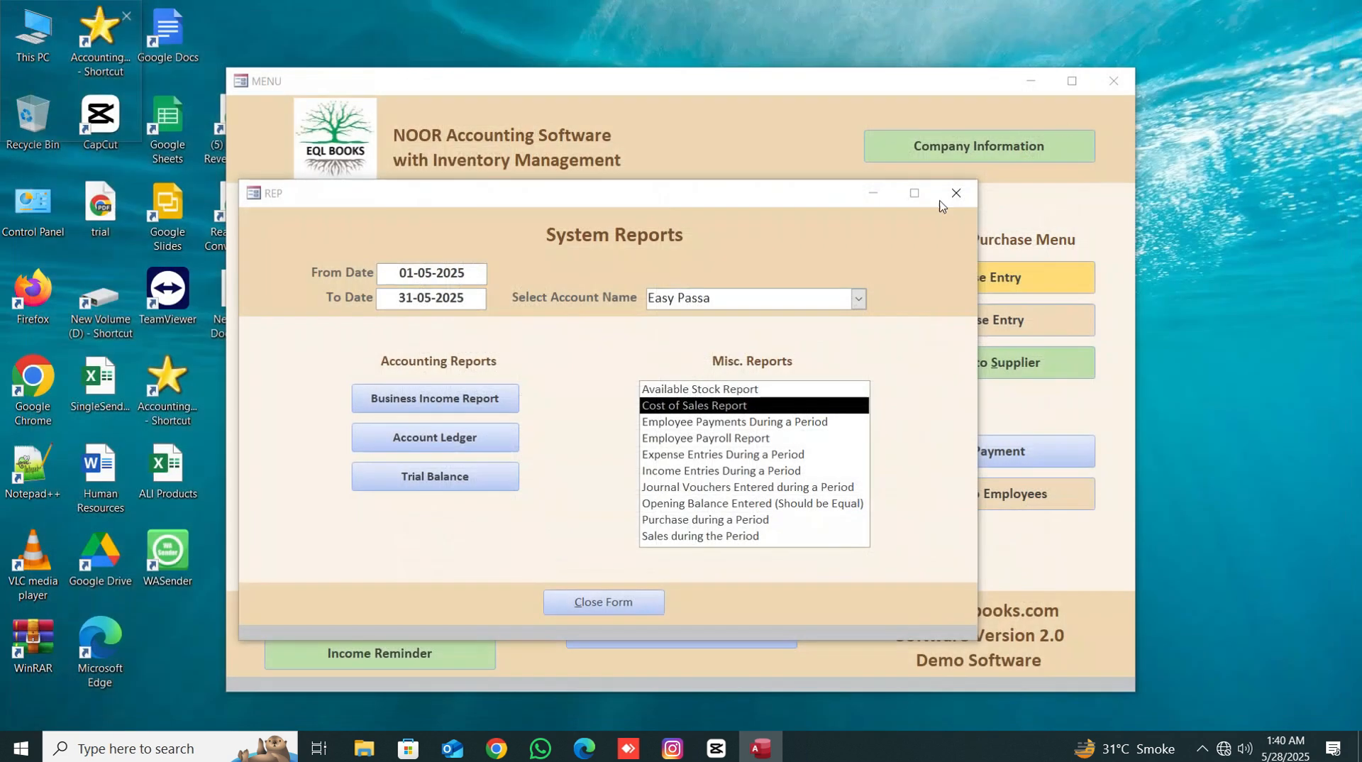
- Preview the Available Stock Report, zoom in to examine it, and close the preview
double_click(699, 390)
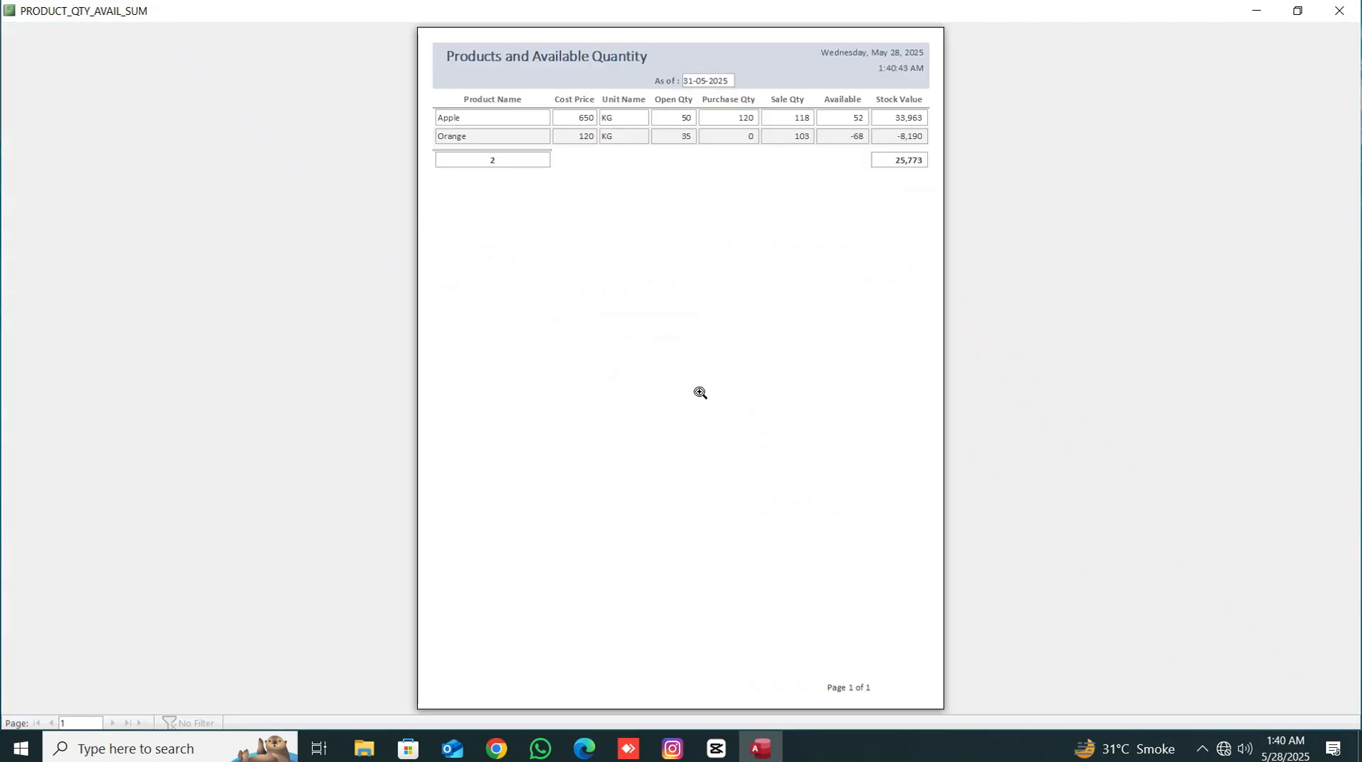
left_click(700, 141)
scroll(724, 237, "up", 2)
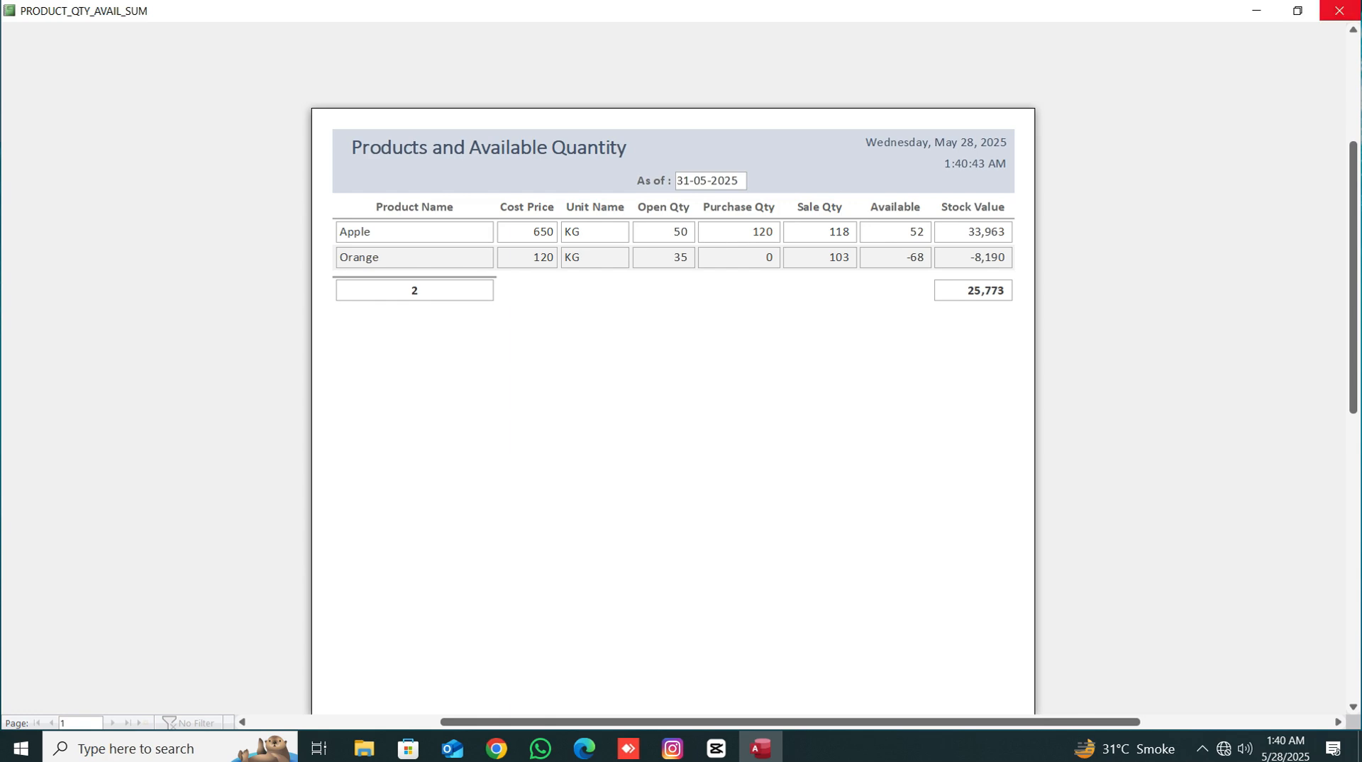
left_click(1339, 10)
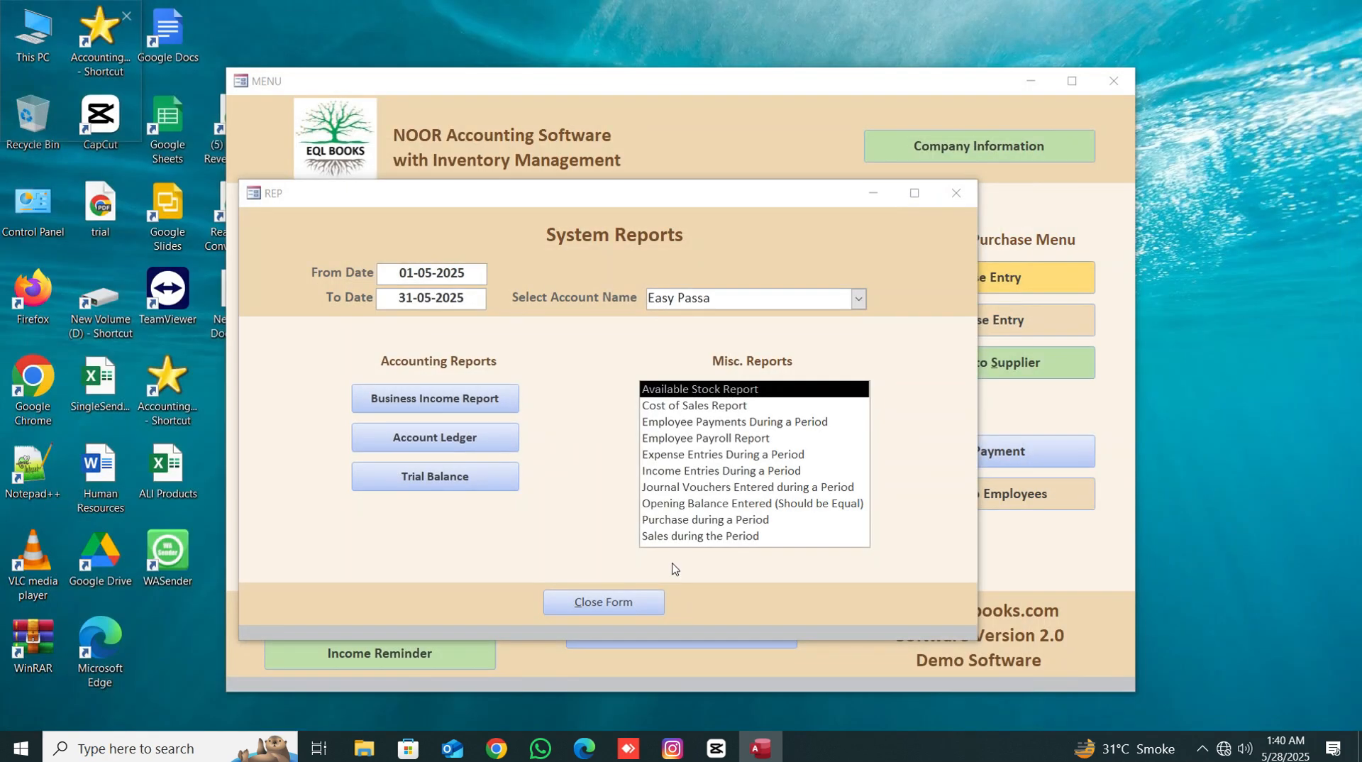
- Preview the Employee Payroll Report and the Sales during the Period report, closing each preview
double_click(670, 438)
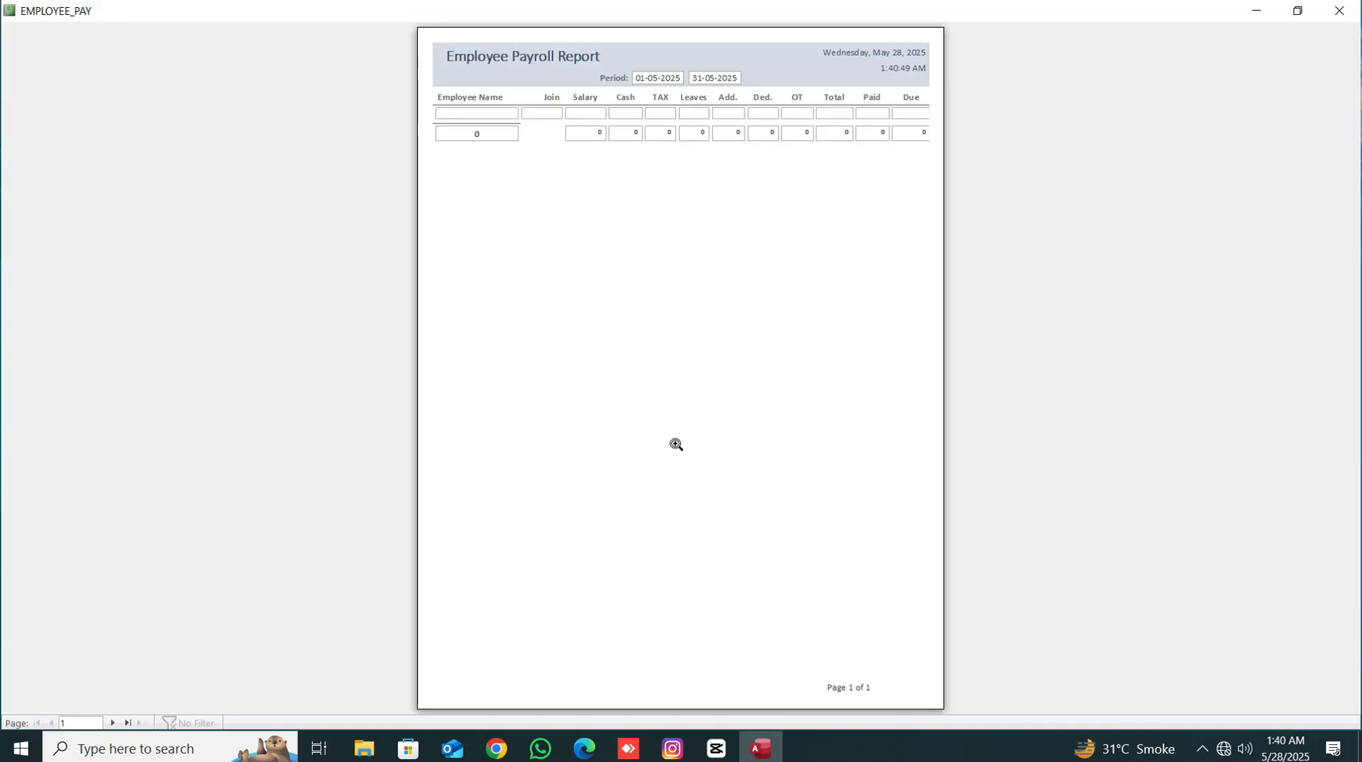
left_click(1351, 12)
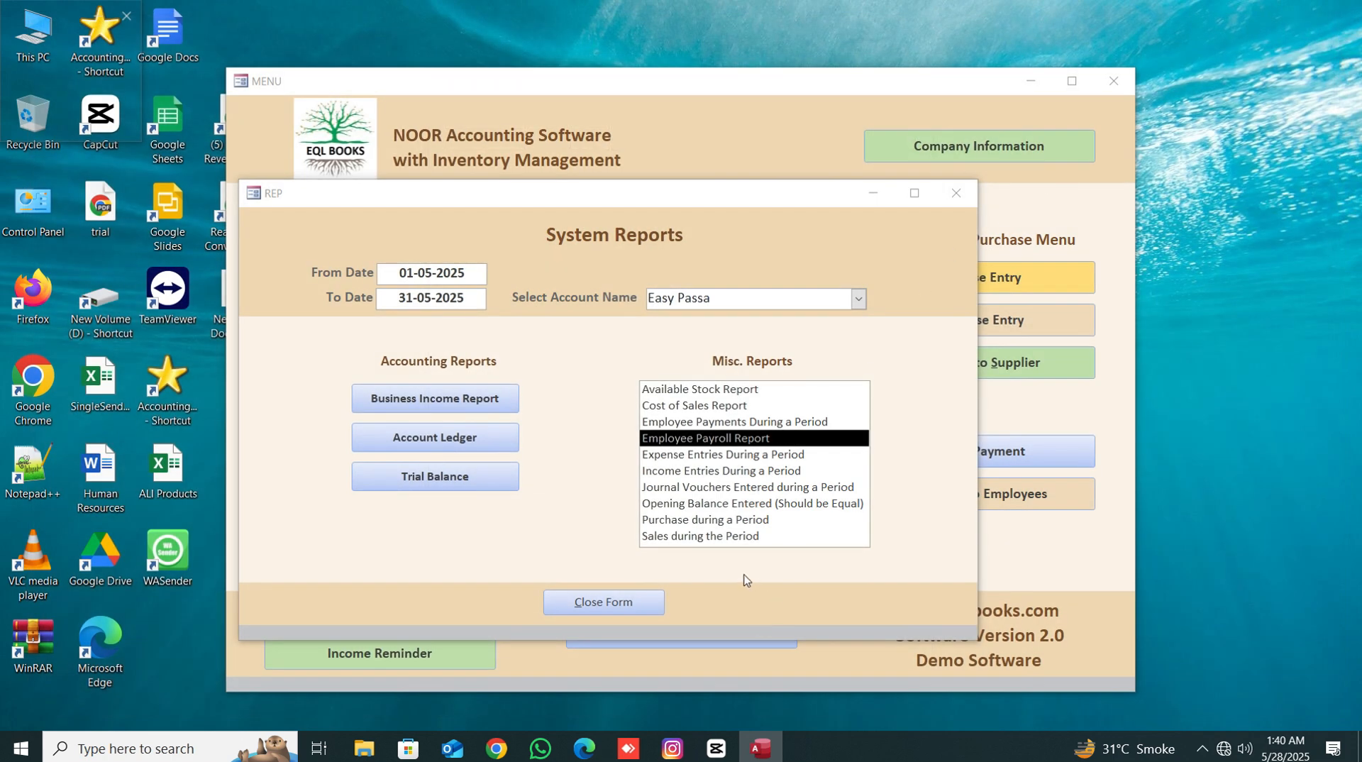
left_click(701, 540)
double_click(701, 537)
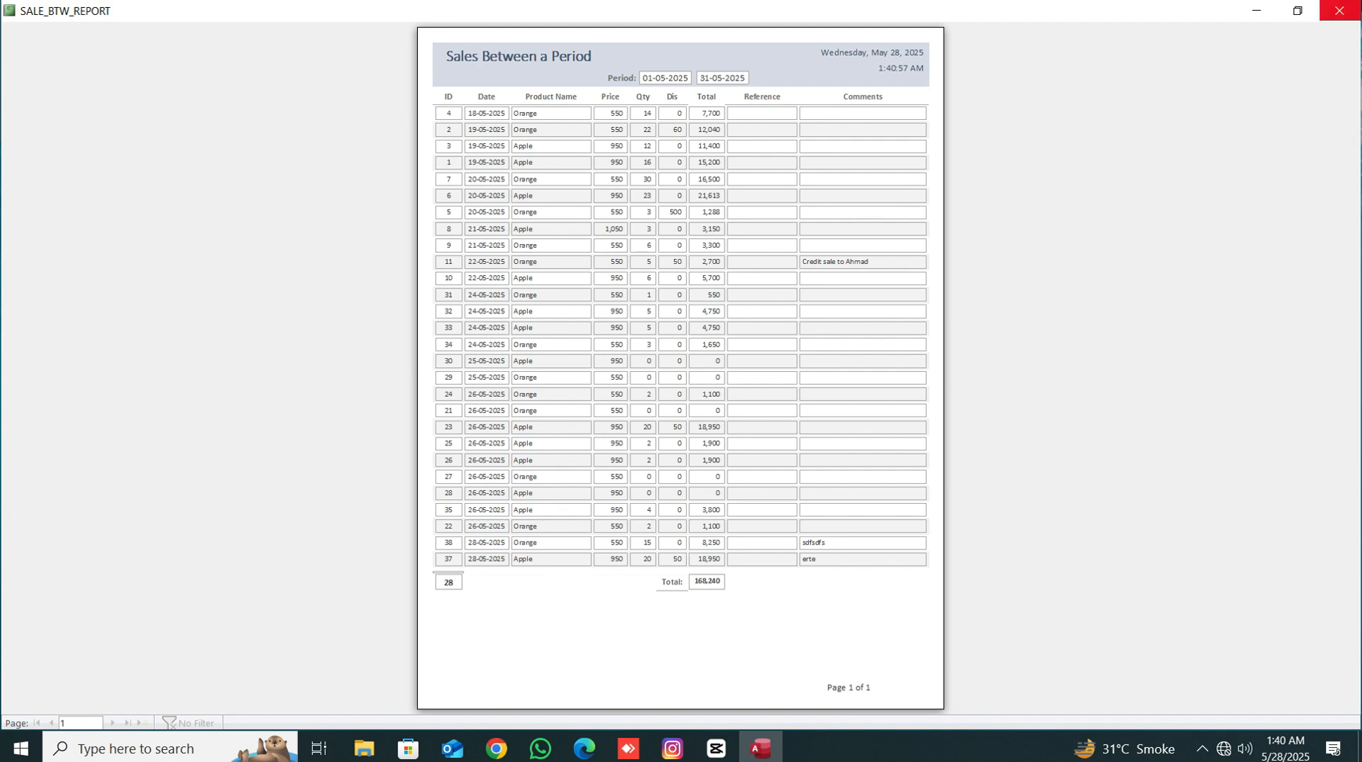
left_click(1339, 10)
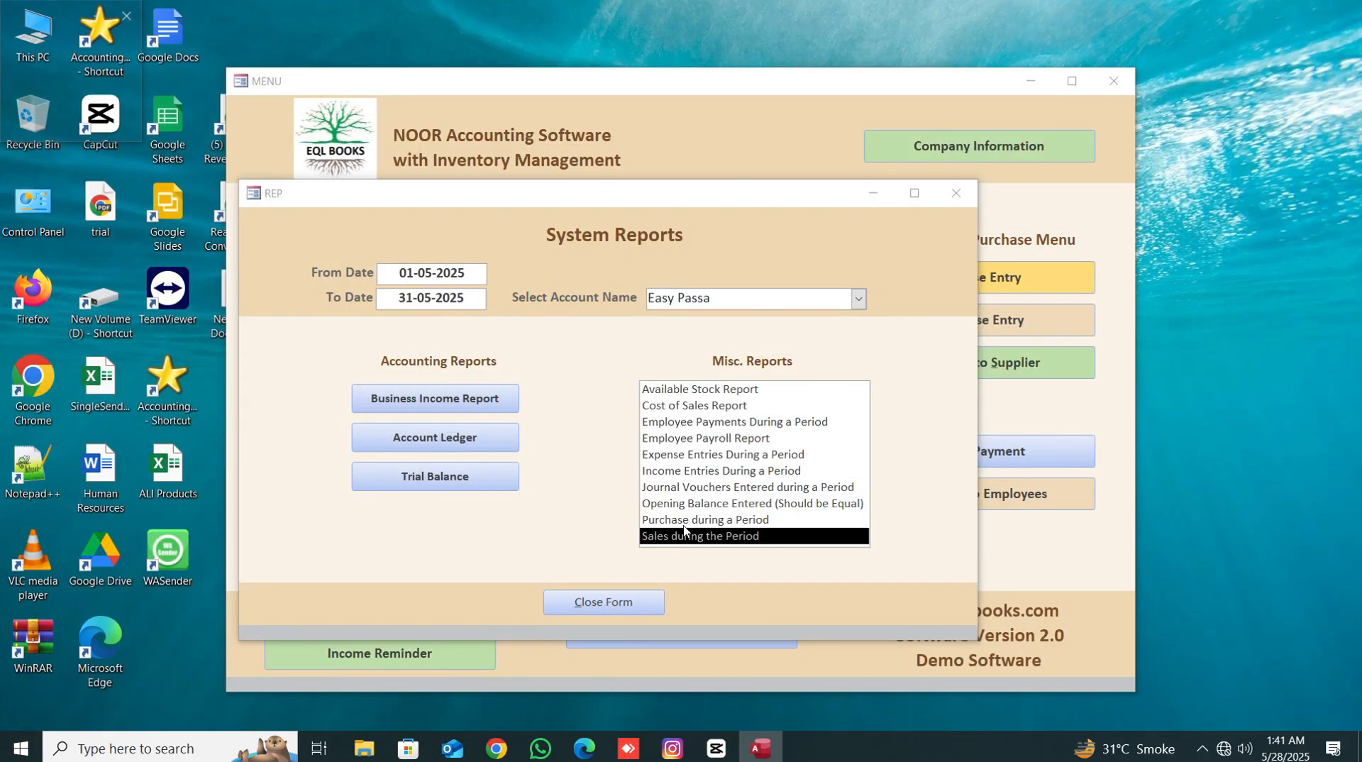
- Preview the Purchase during a Period report, close it, and close the System Reports form
double_click(684, 520)
left_click(1336, 10)
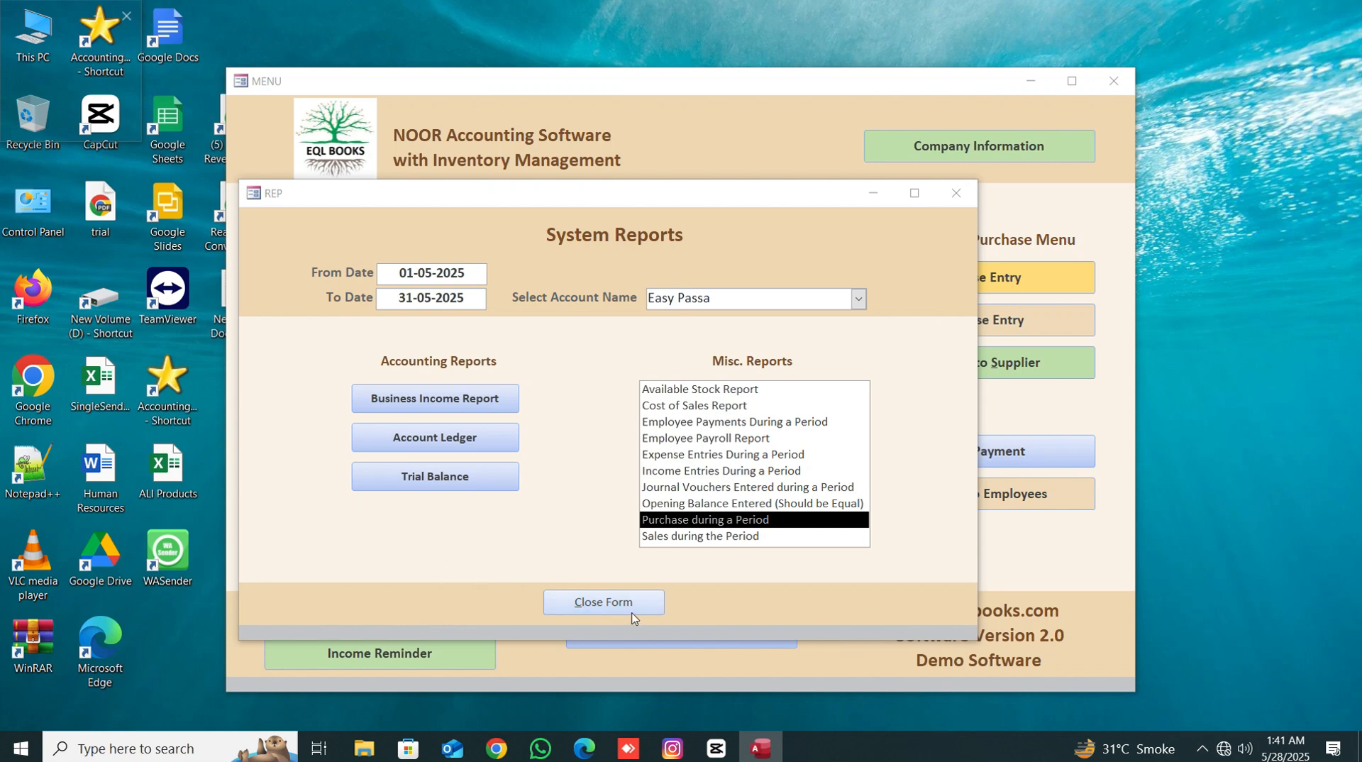
left_click(582, 602)
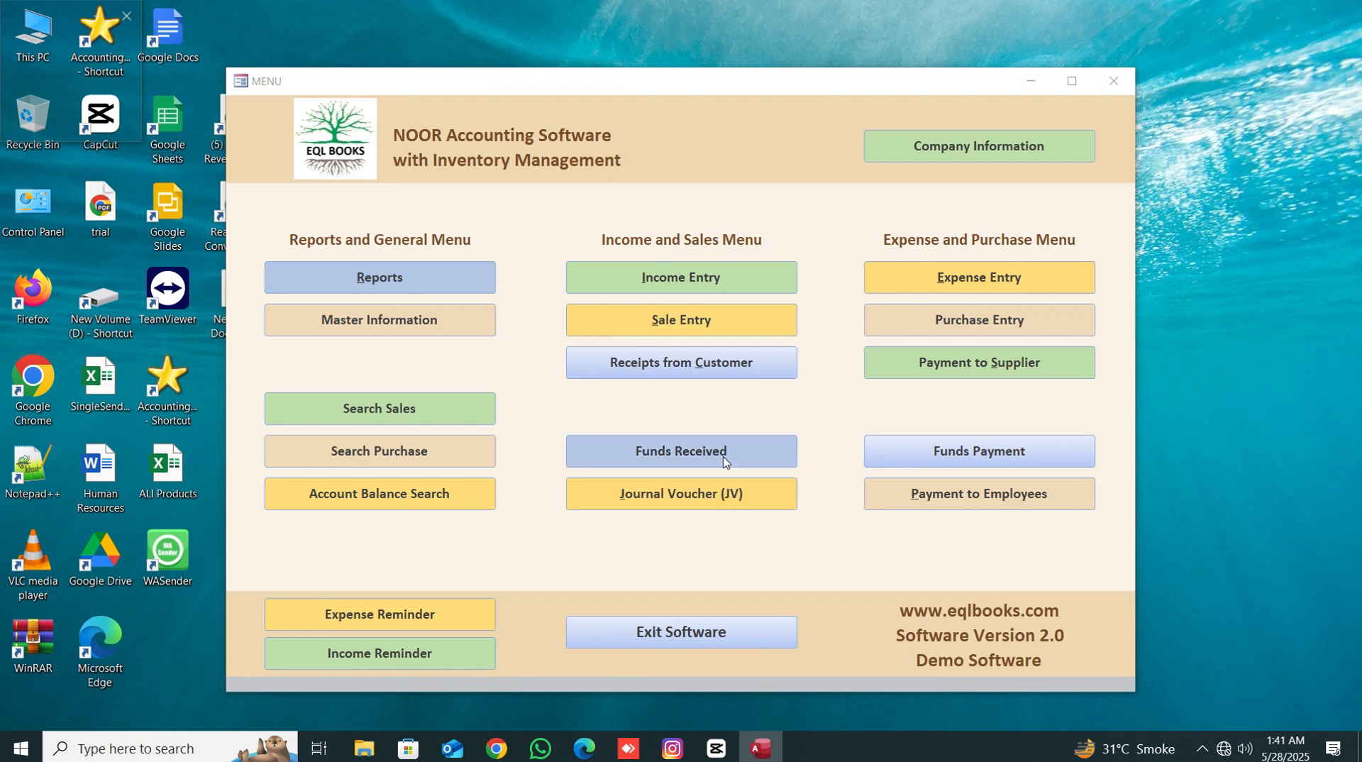
- Open the Funds Payment form, close it without entries, and move the main menu window higher
left_click(1050, 459)
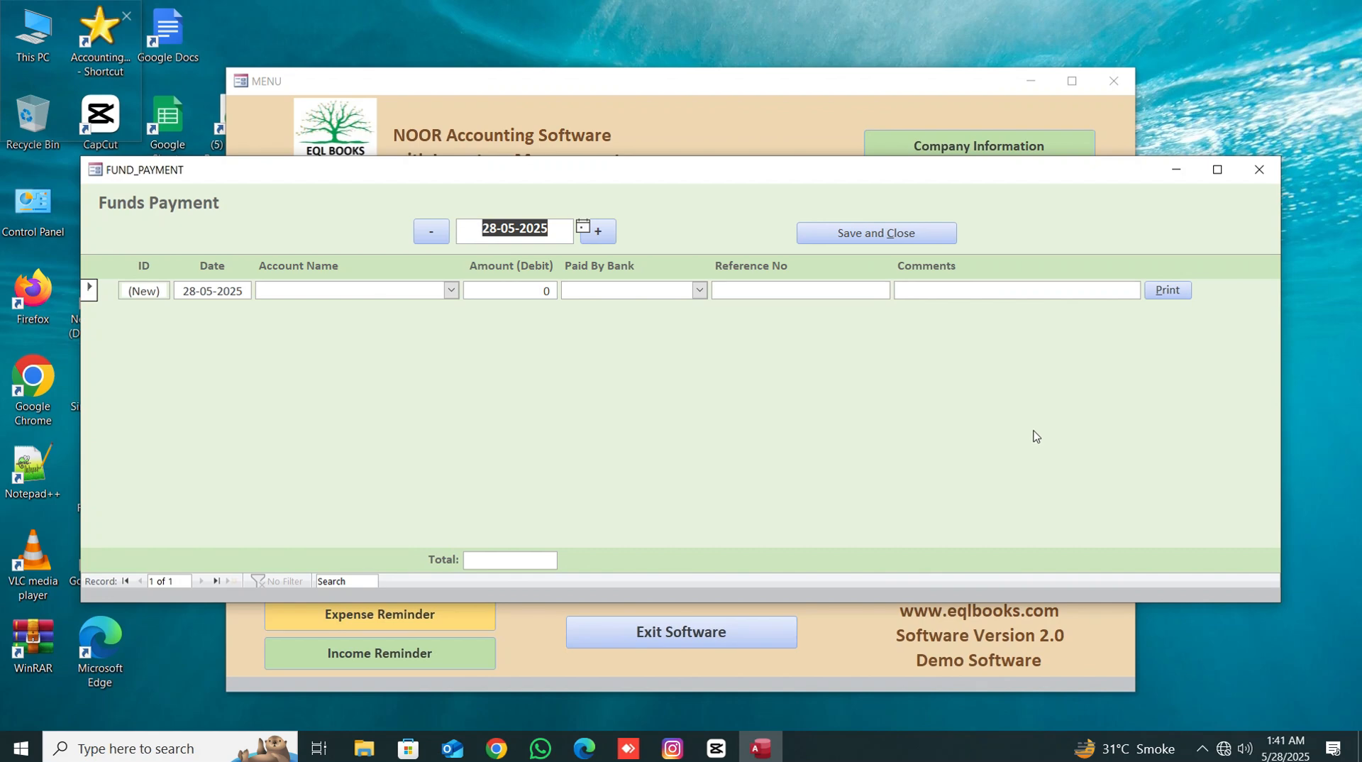
left_click(886, 232)
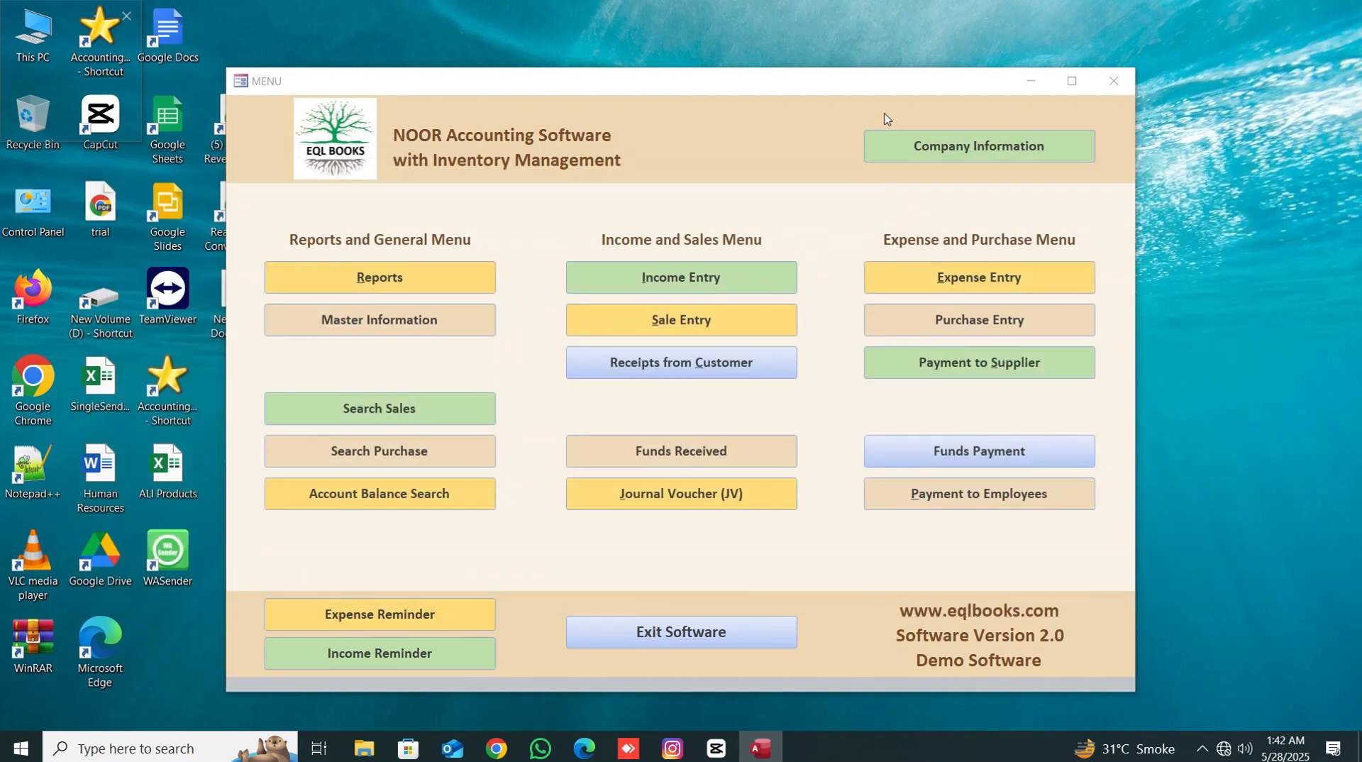
left_click_drag(887, 93, 885, 58)
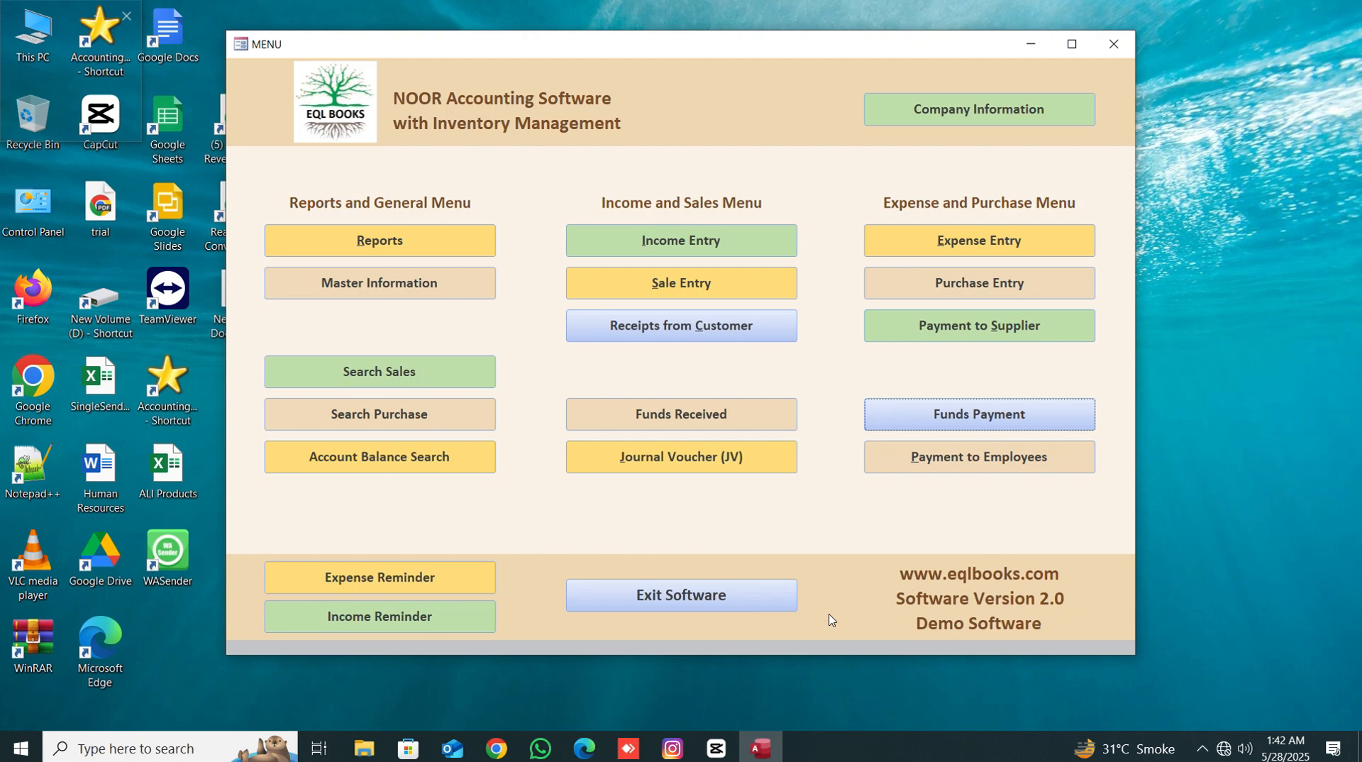
- Switch to Chrome and open eqlbooks.com in a new tab
mouse_move(505, 748)
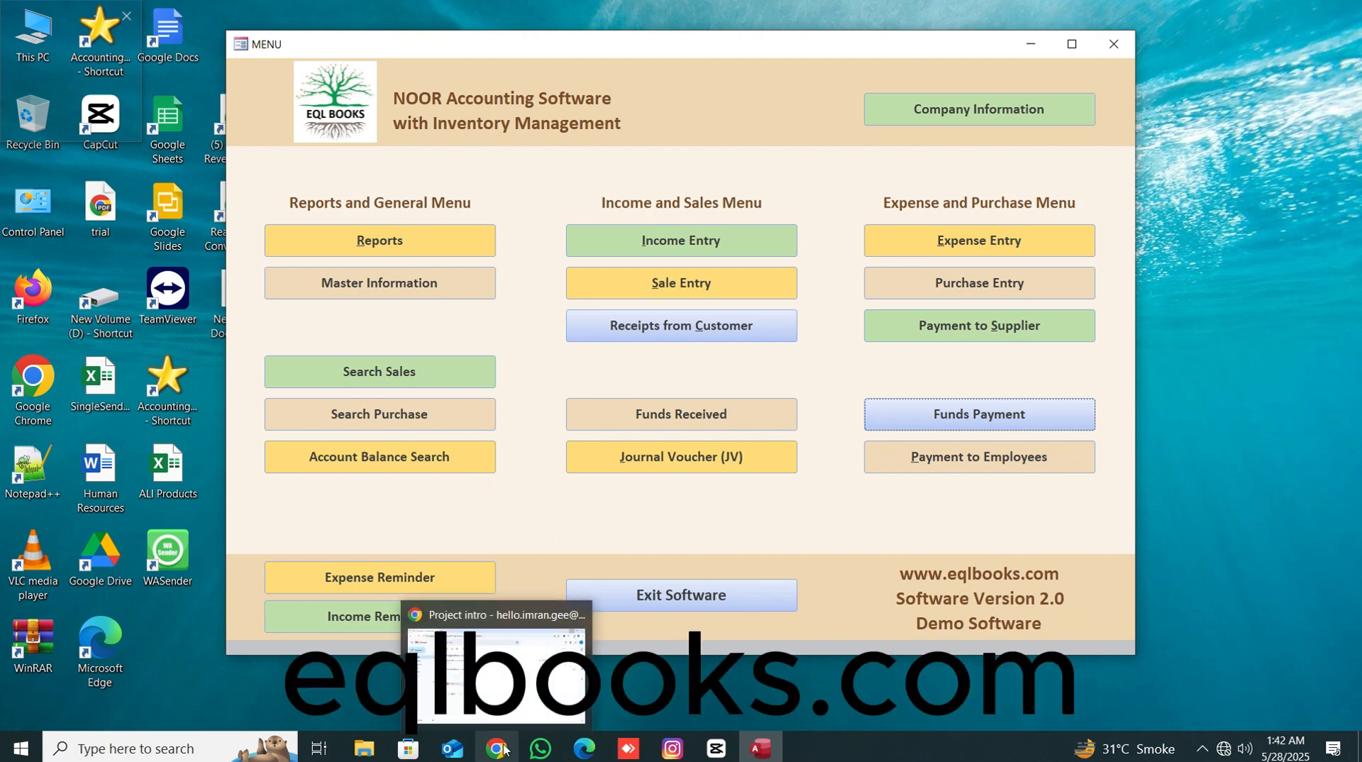
left_click(496, 616)
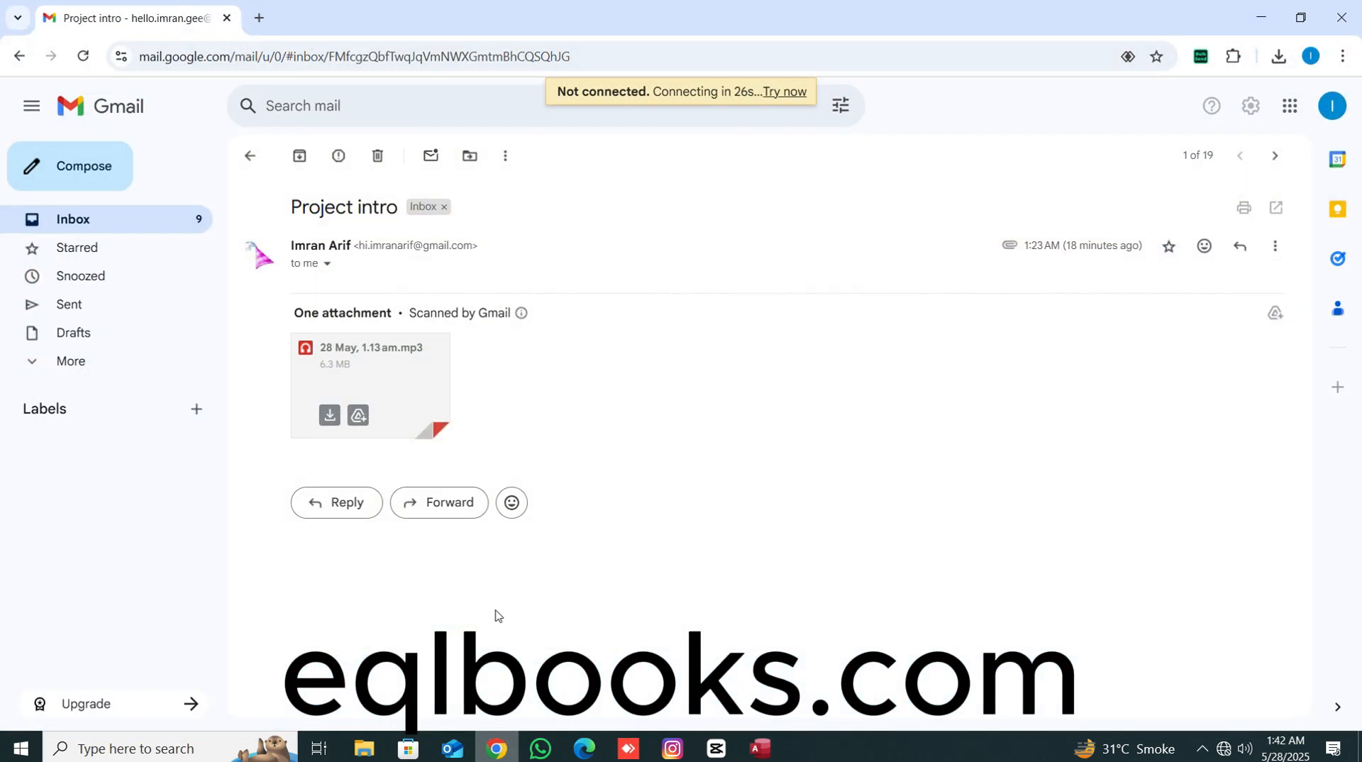
left_click(261, 19)
type("eq")
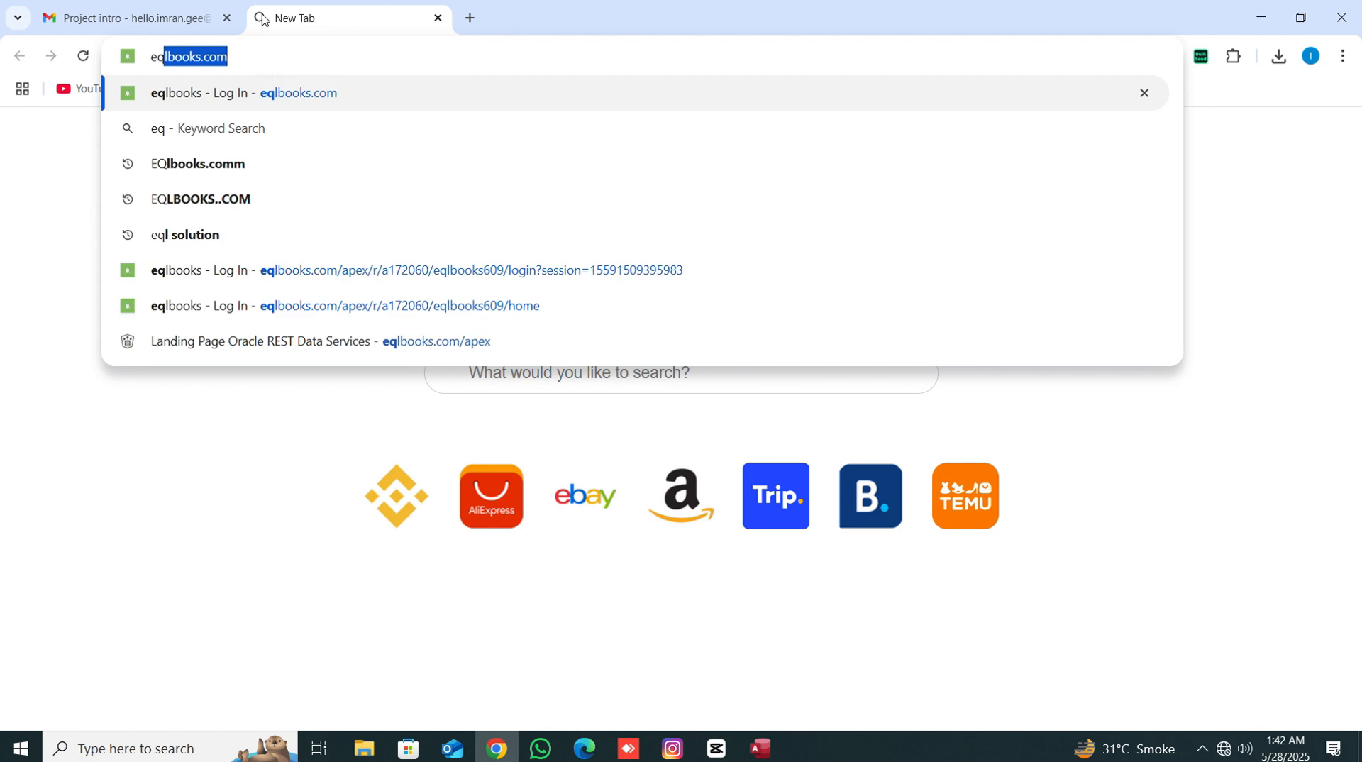
type("lb")
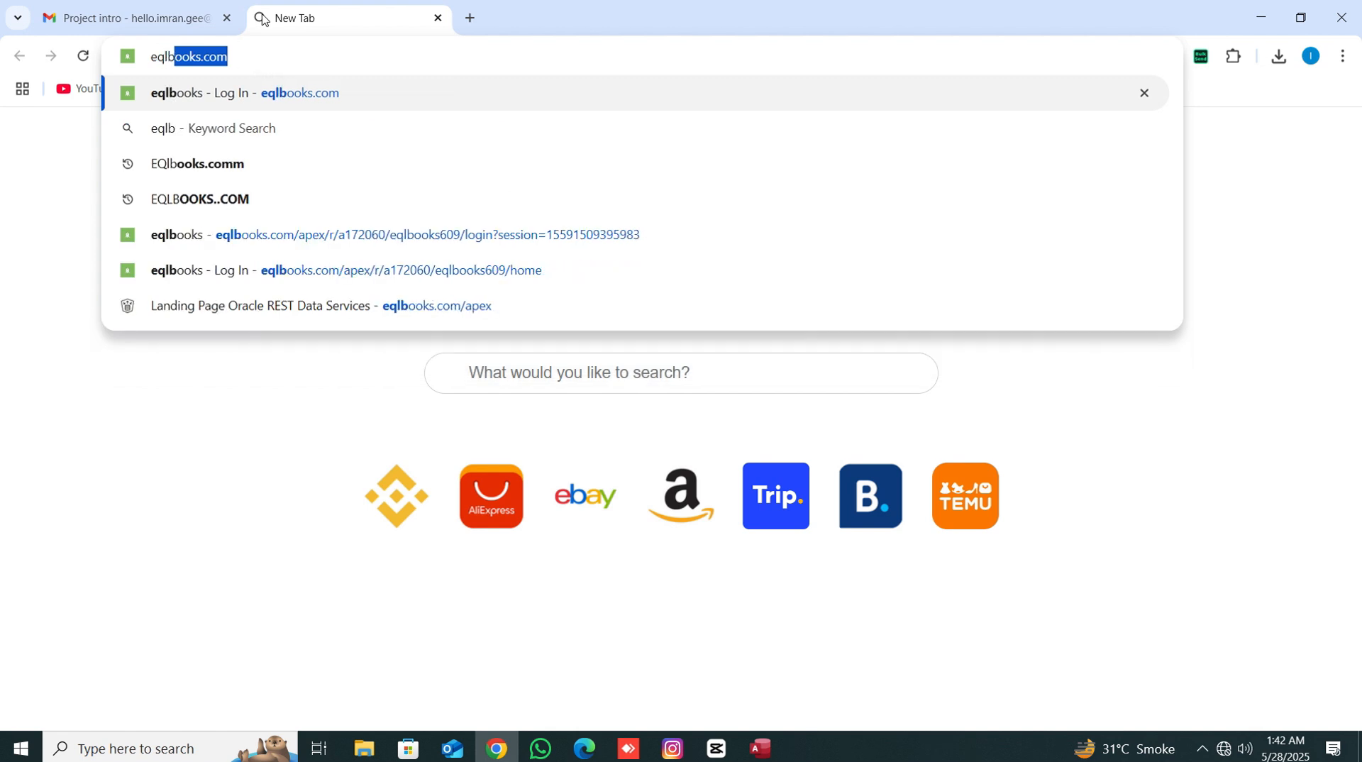
key("Return")
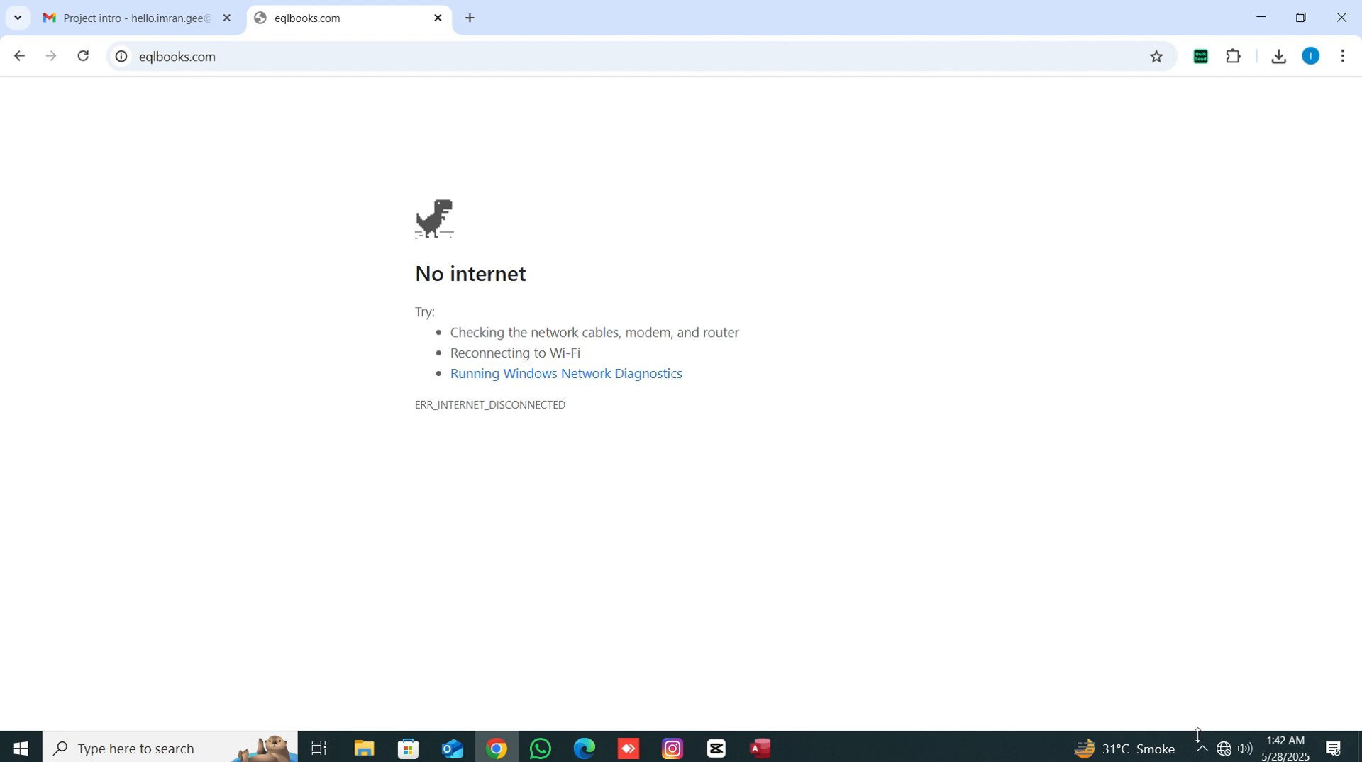
- Try to connect to a Wi-Fi network, then reload the eqlbooks.com page
left_click(1224, 748)
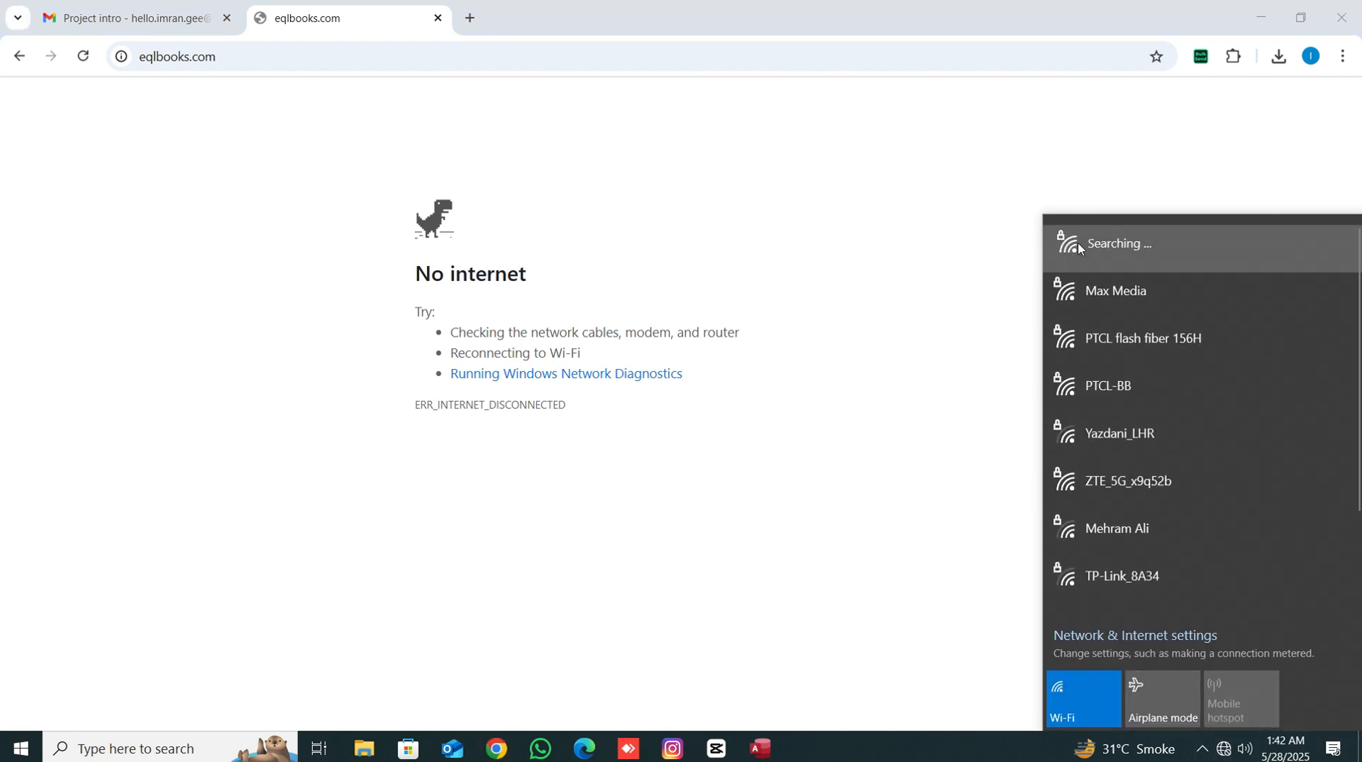
left_click(1057, 241)
left_click(1266, 331)
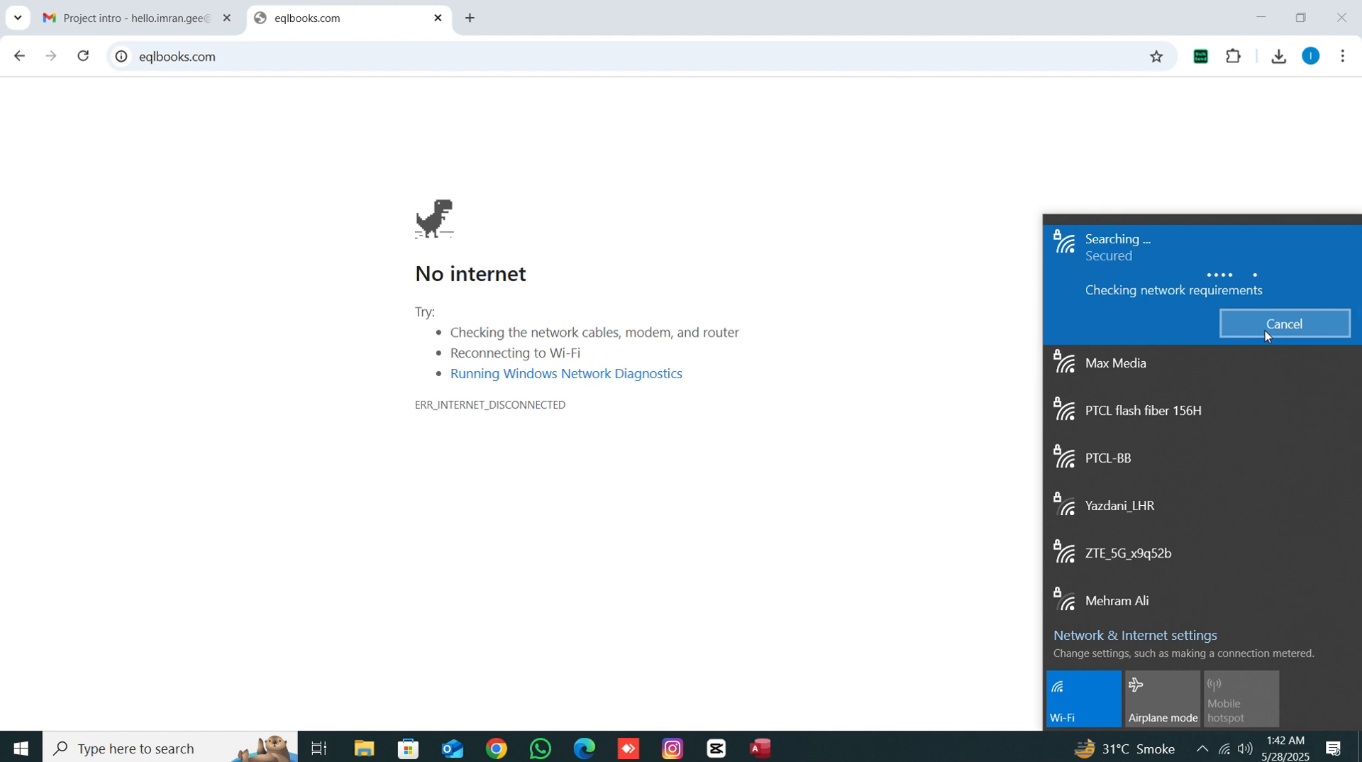
left_click(858, 305)
left_click(83, 57)
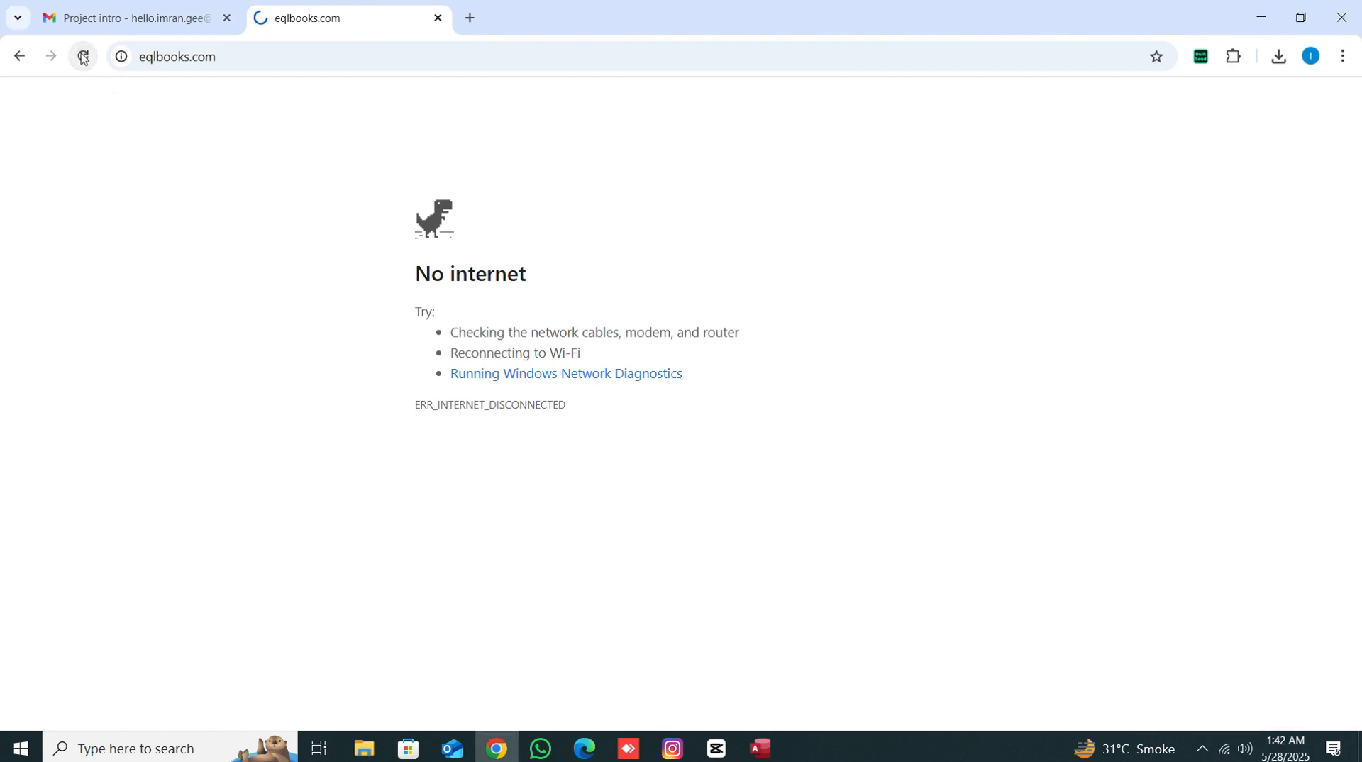